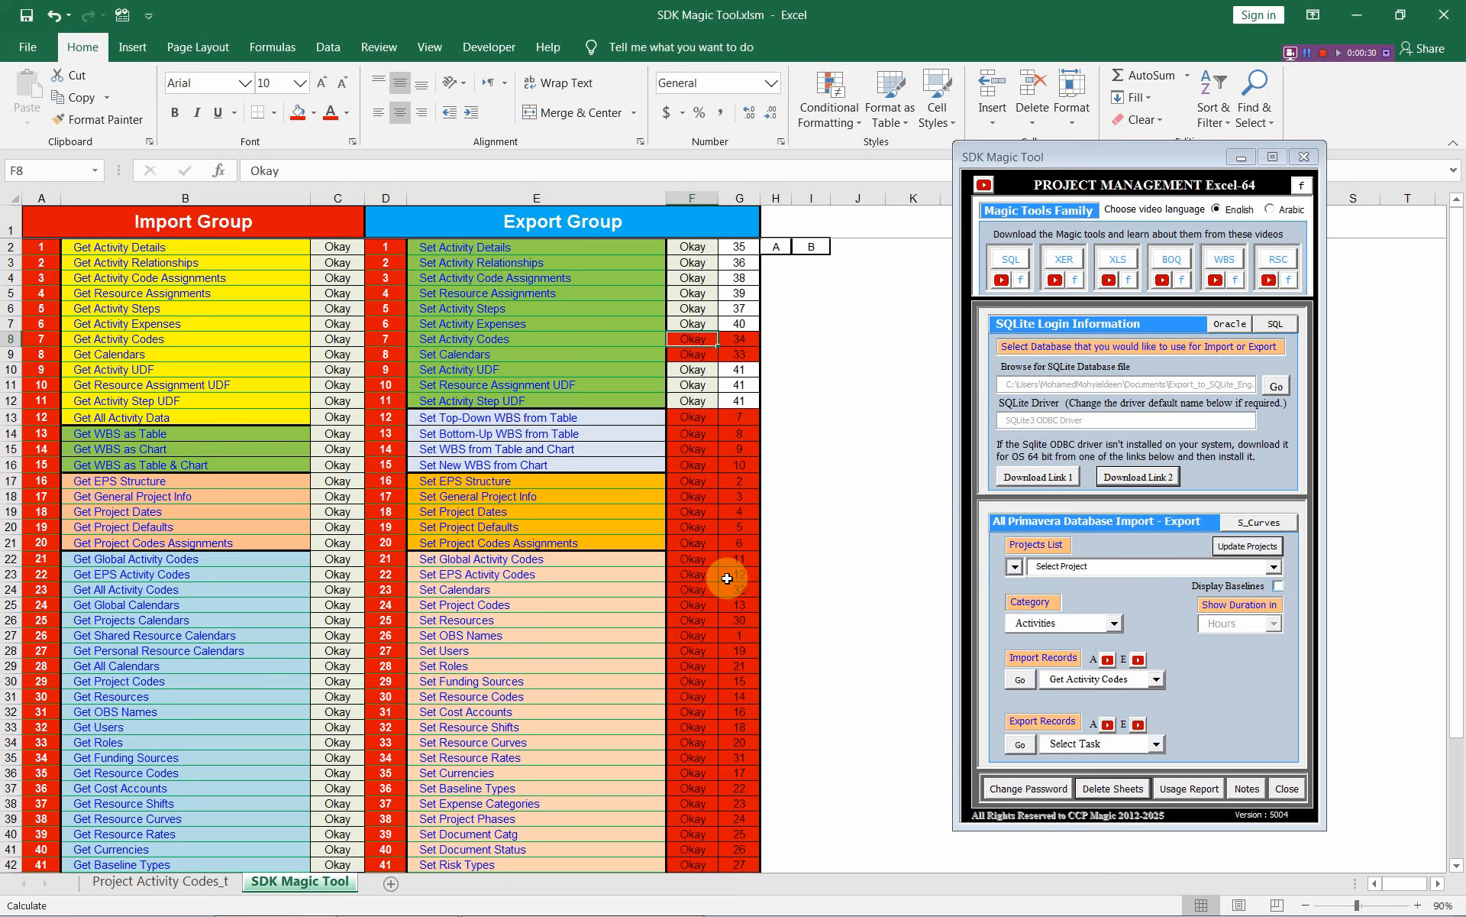
click(479, 564)
click(483, 574)
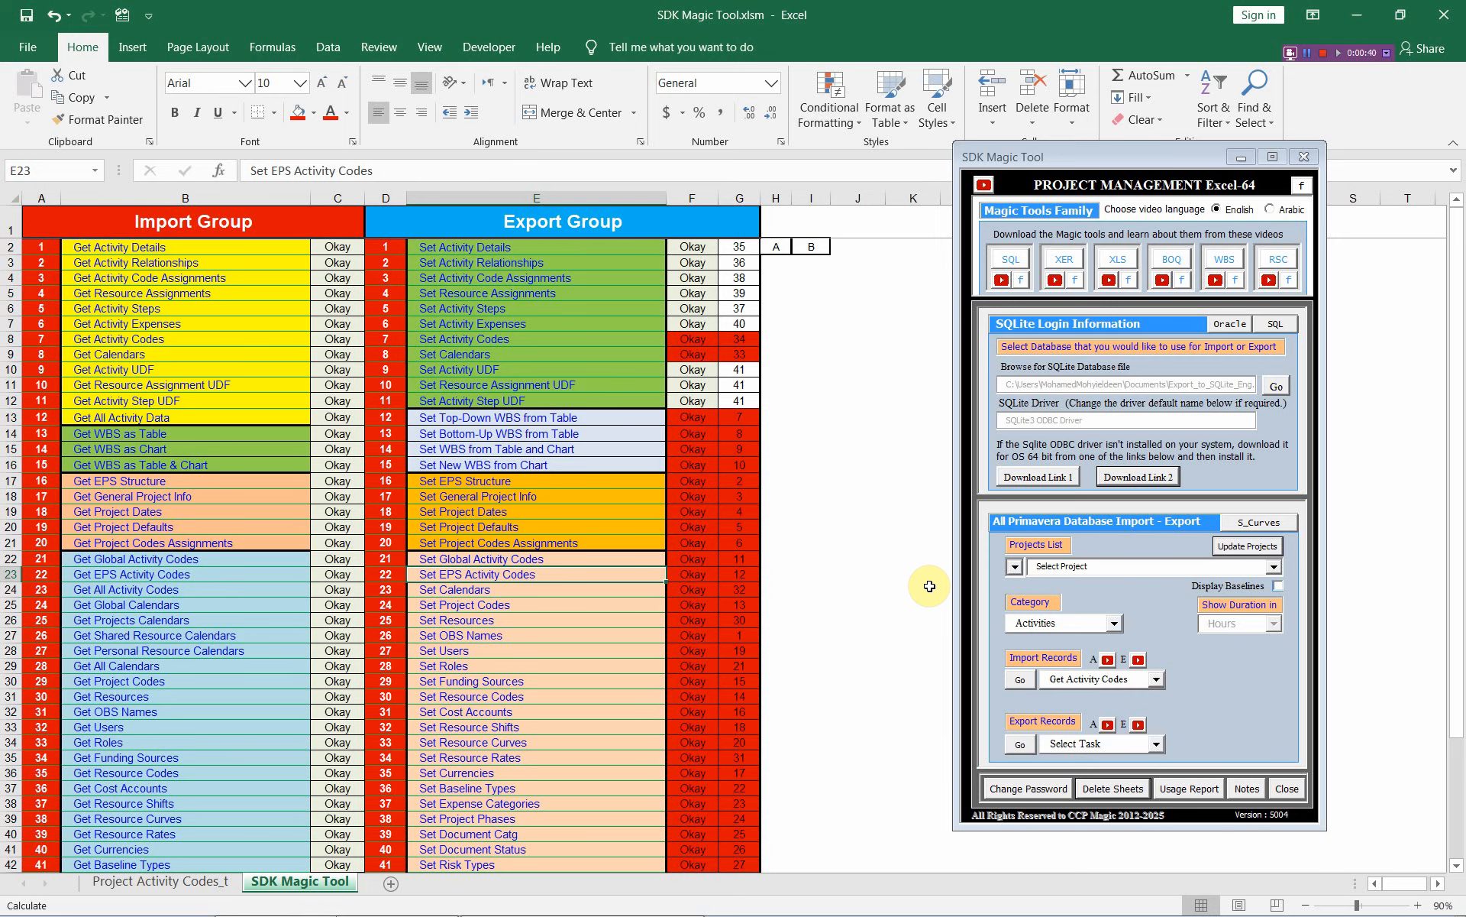
Update the projects list, then choose project P111 and the Activities category for the import
click(1249, 547)
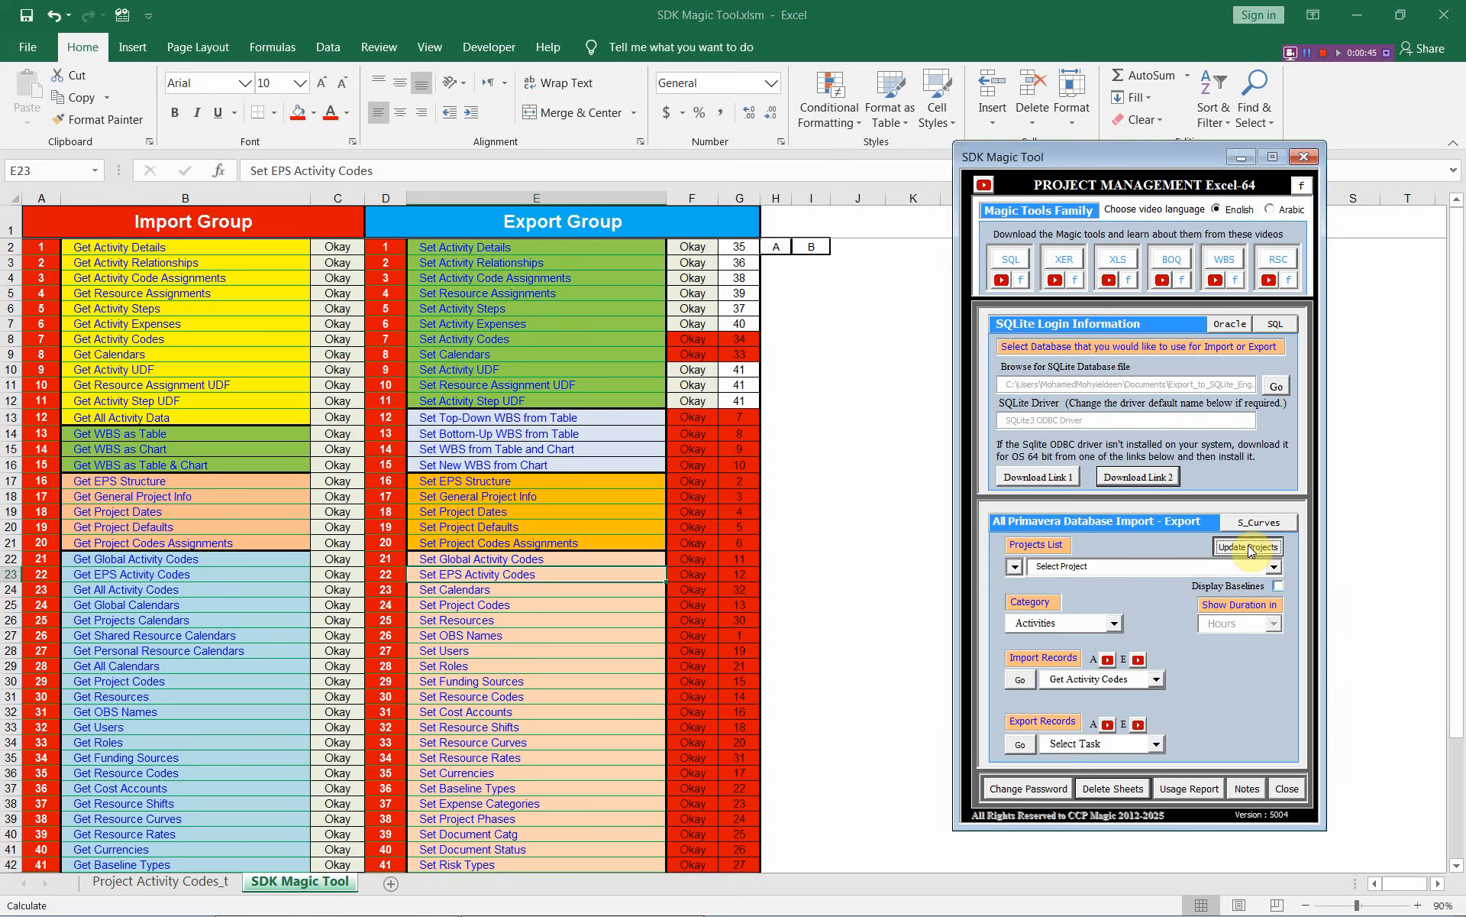
click(1272, 568)
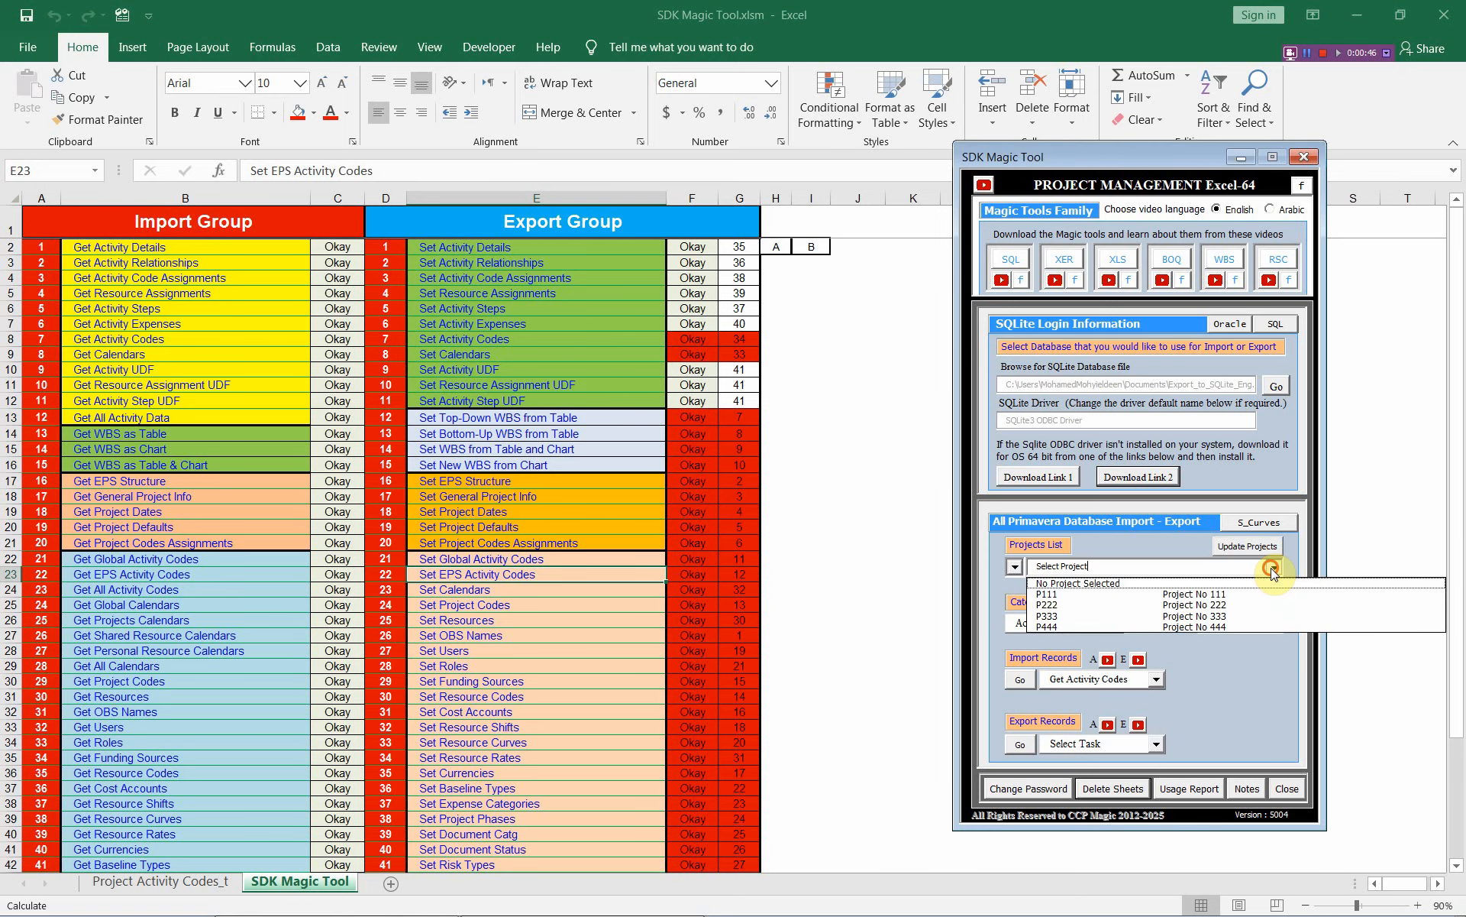
click(1068, 595)
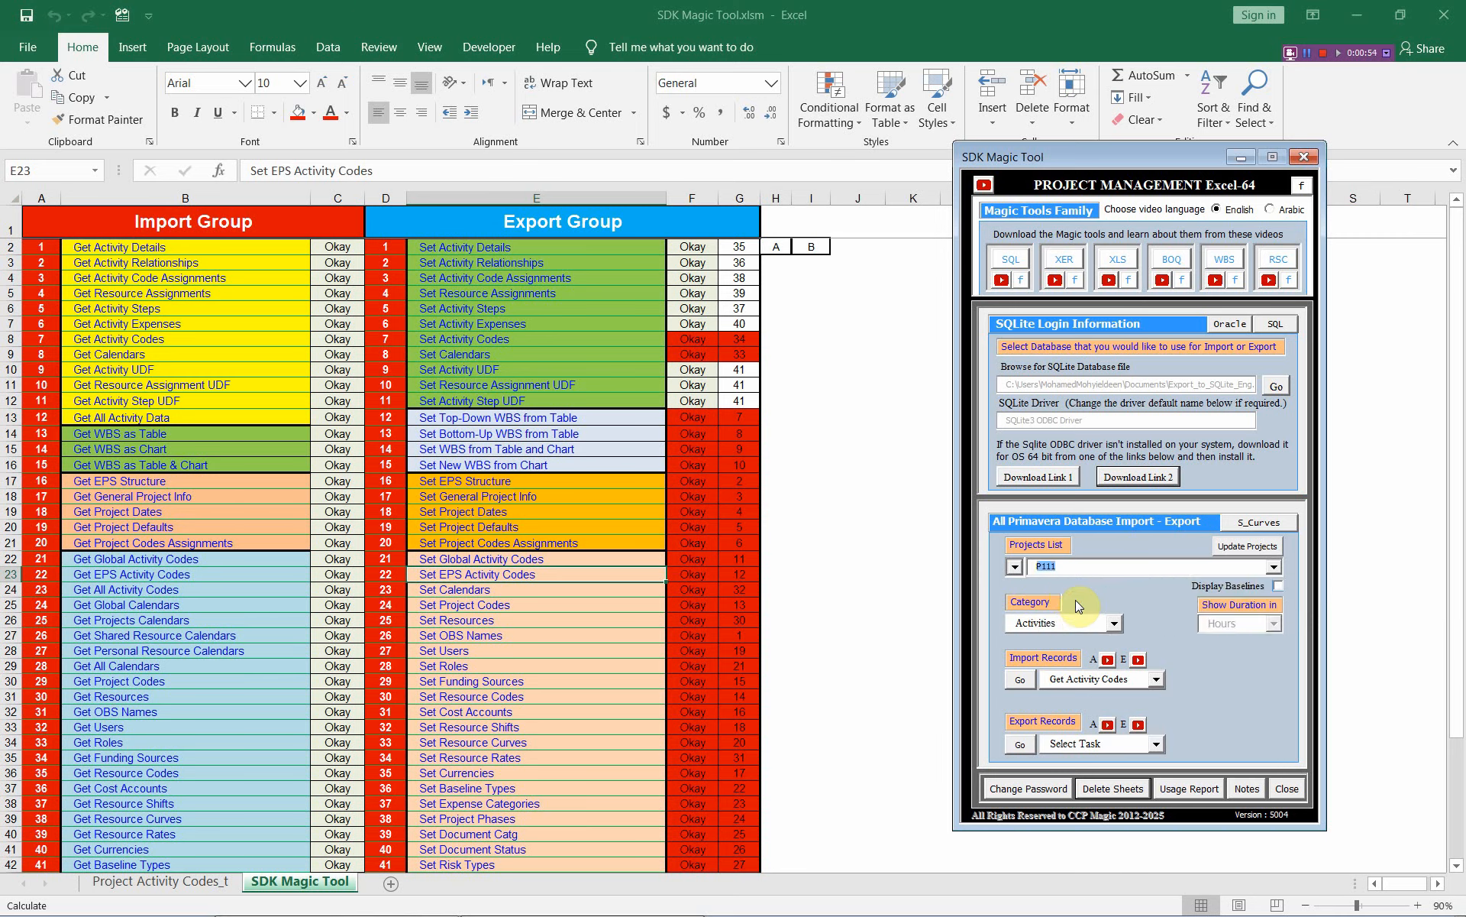
click(1115, 624)
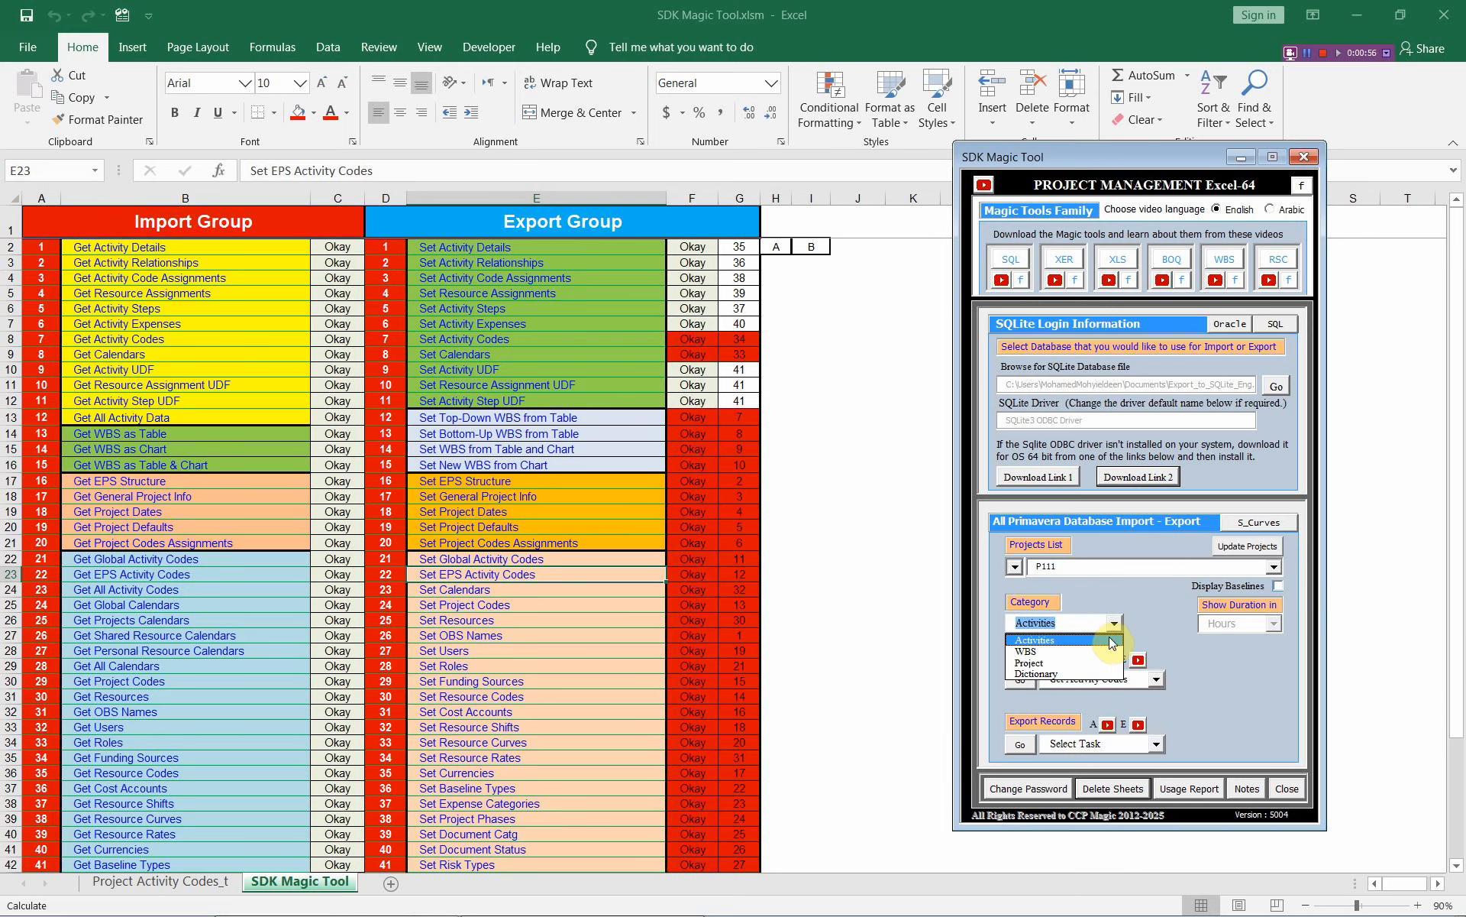
click(1111, 642)
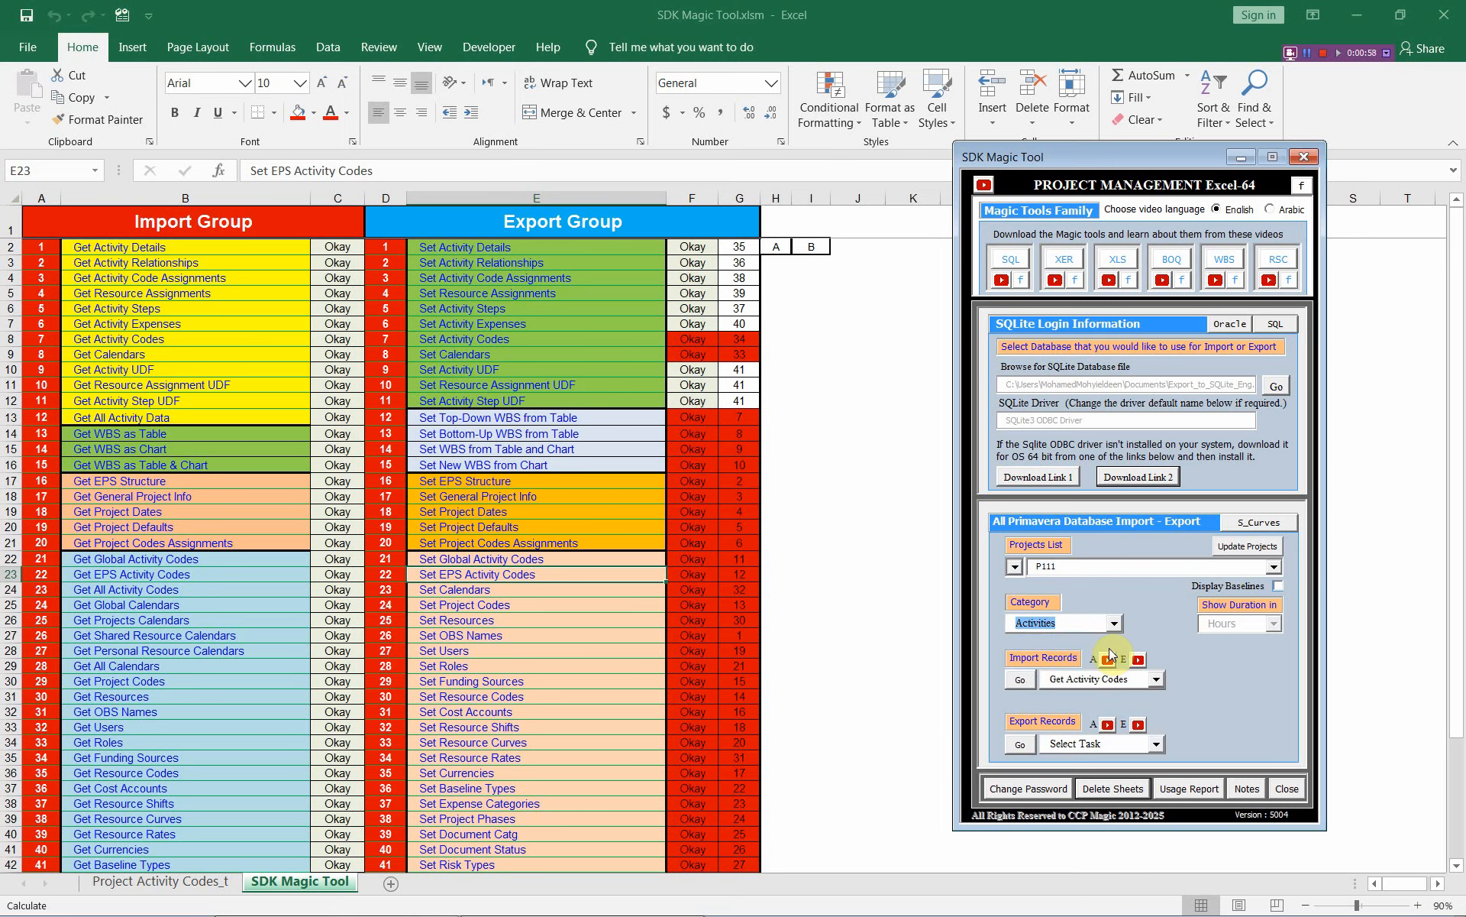
Import the project's records with Get Activity Codes and widen the Code Value column of the resulting sheet
click(1157, 679)
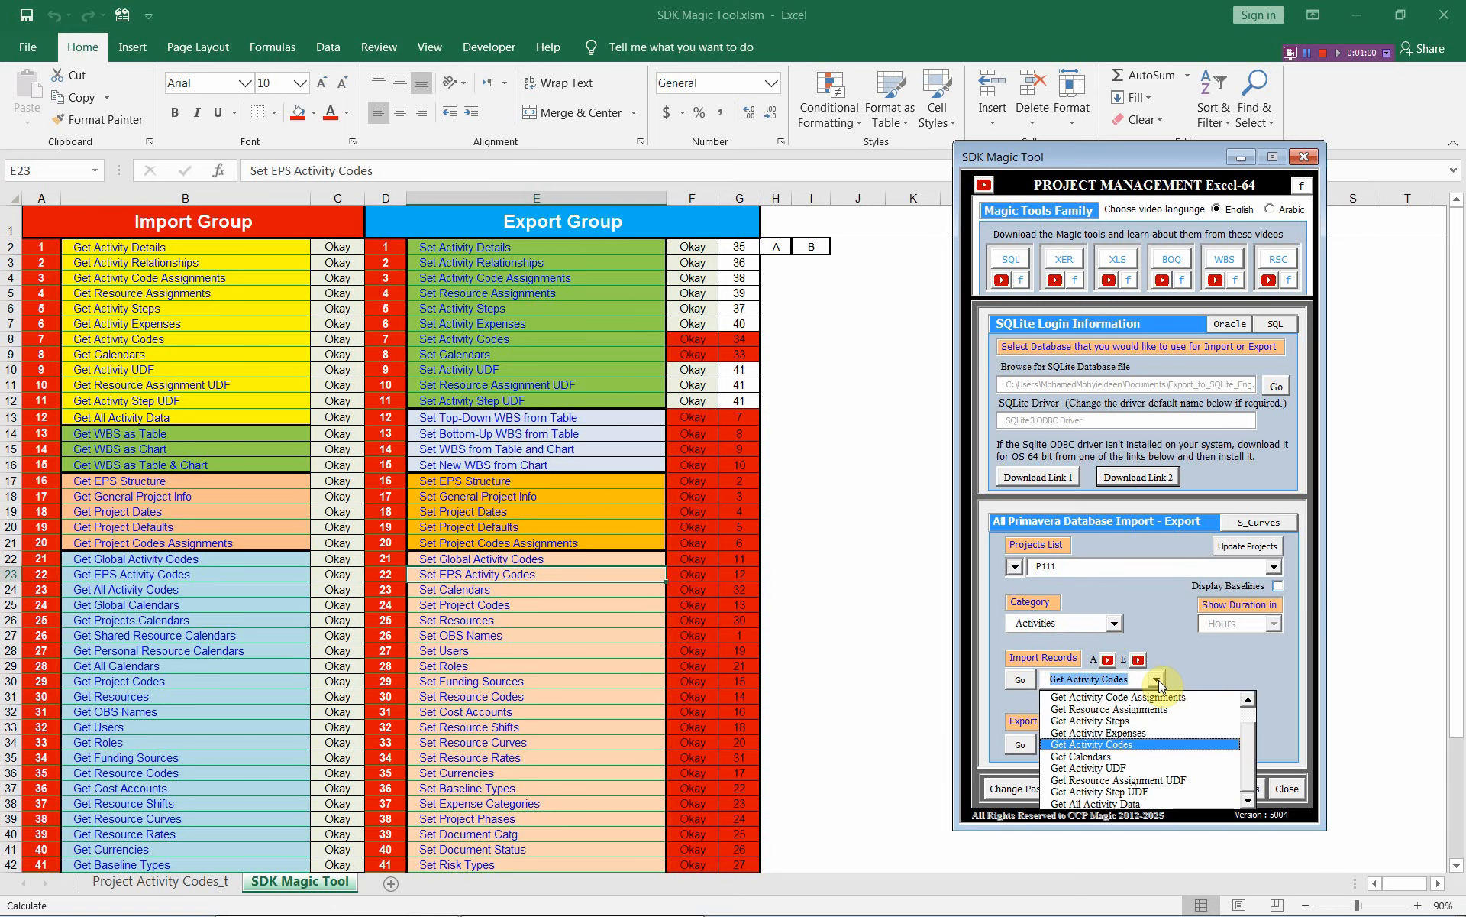
click(1148, 743)
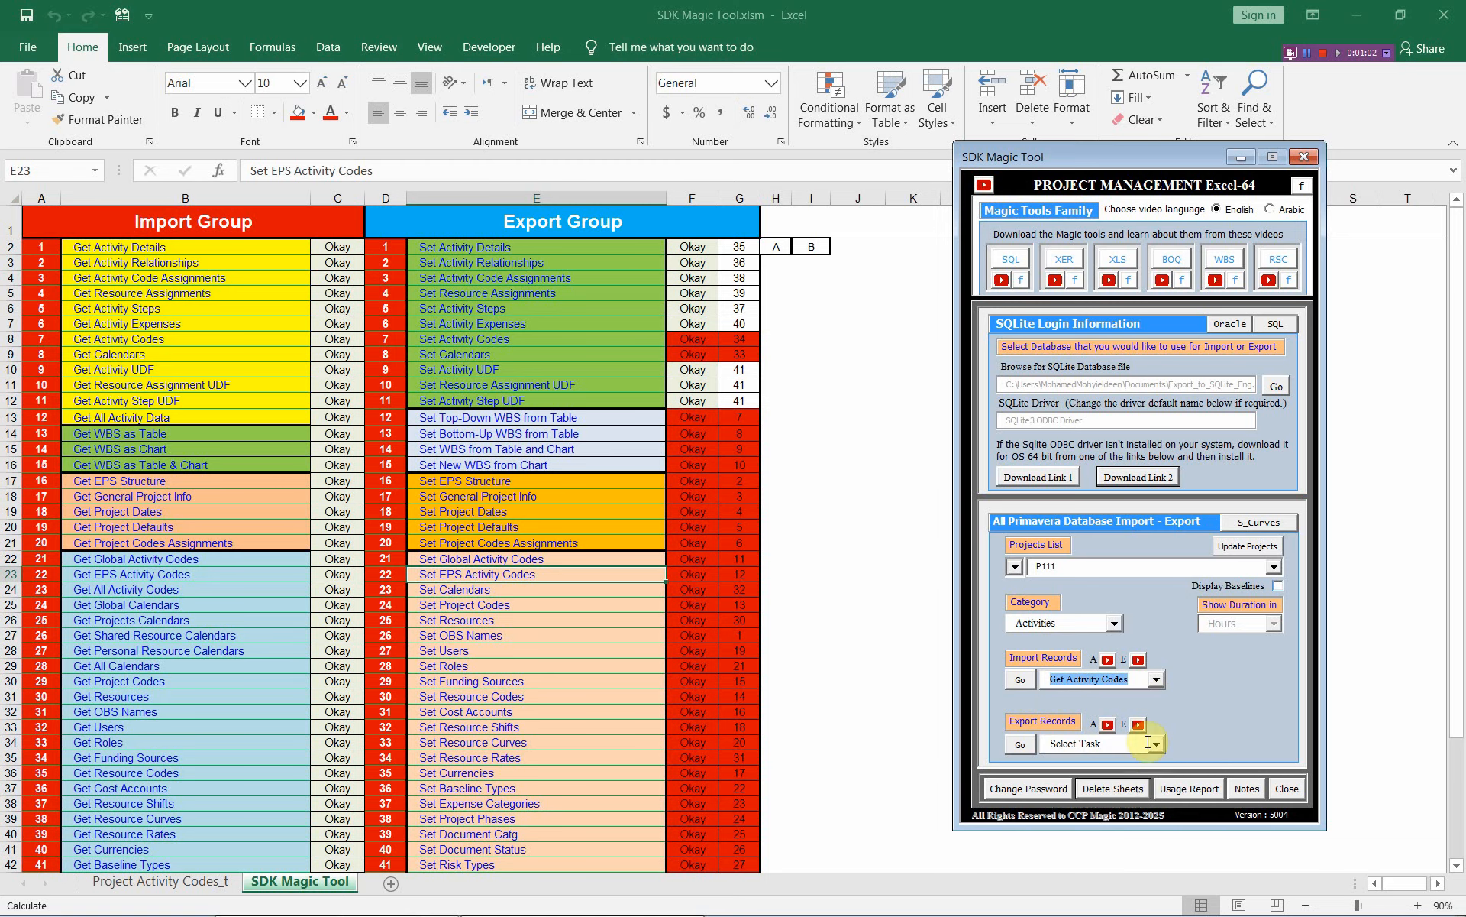
click(1019, 688)
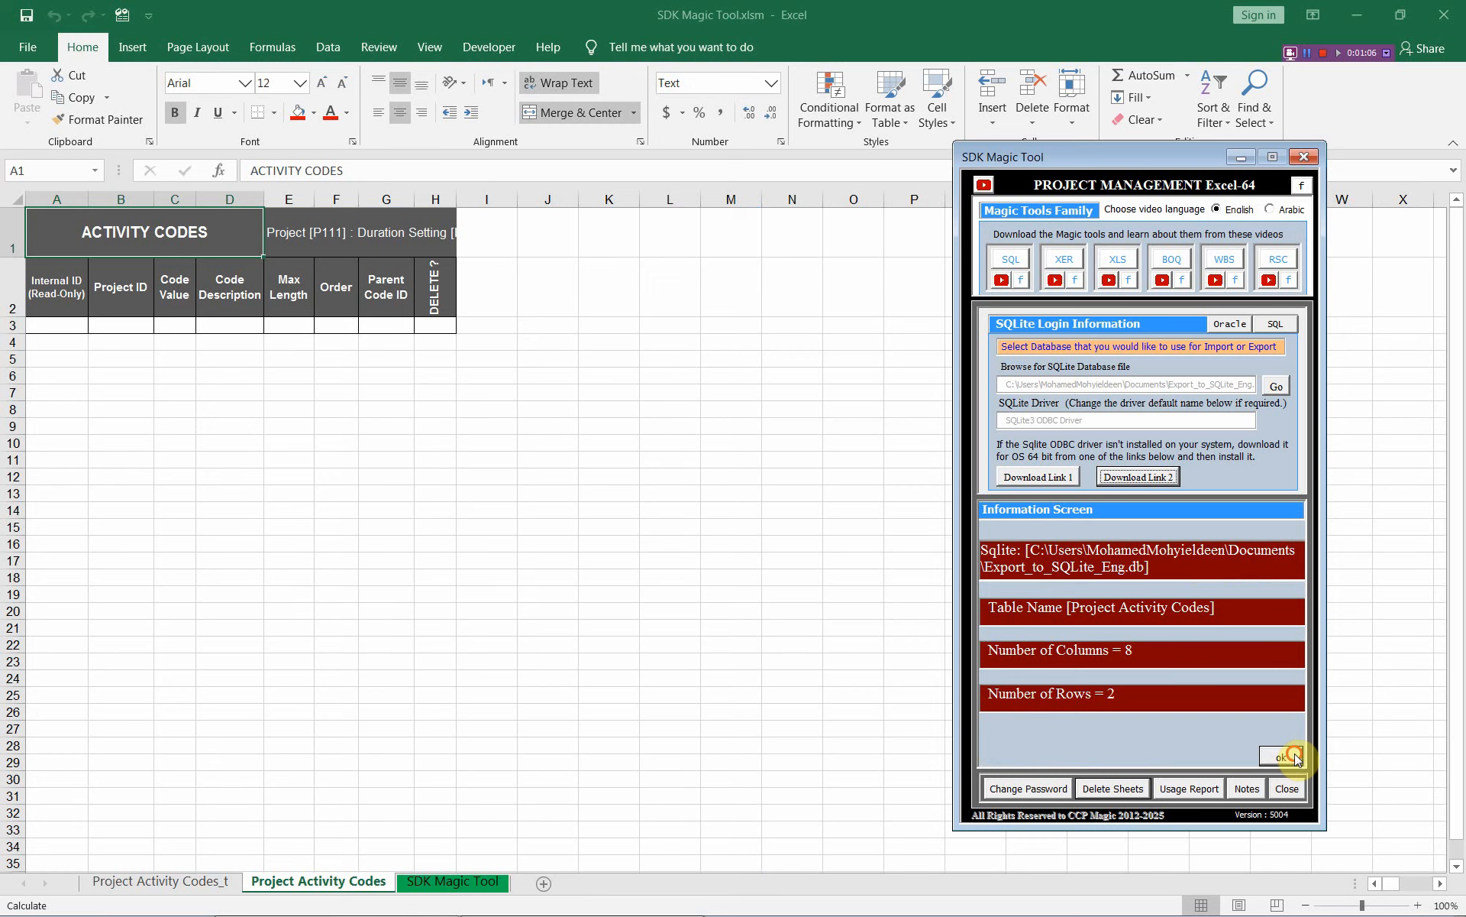
click(1291, 757)
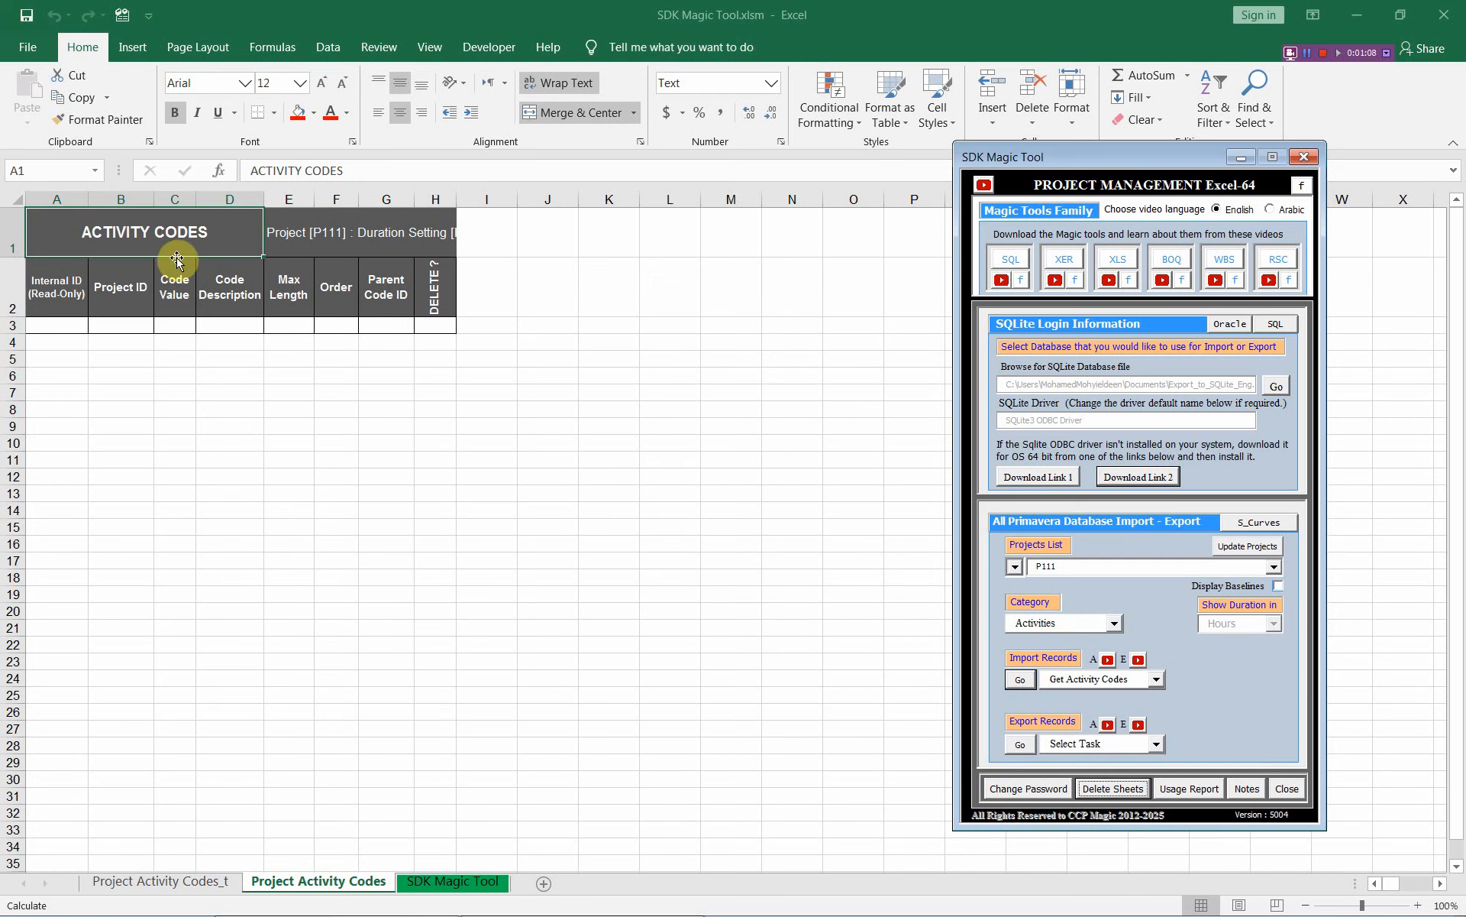
drag(197, 199, 253, 199)
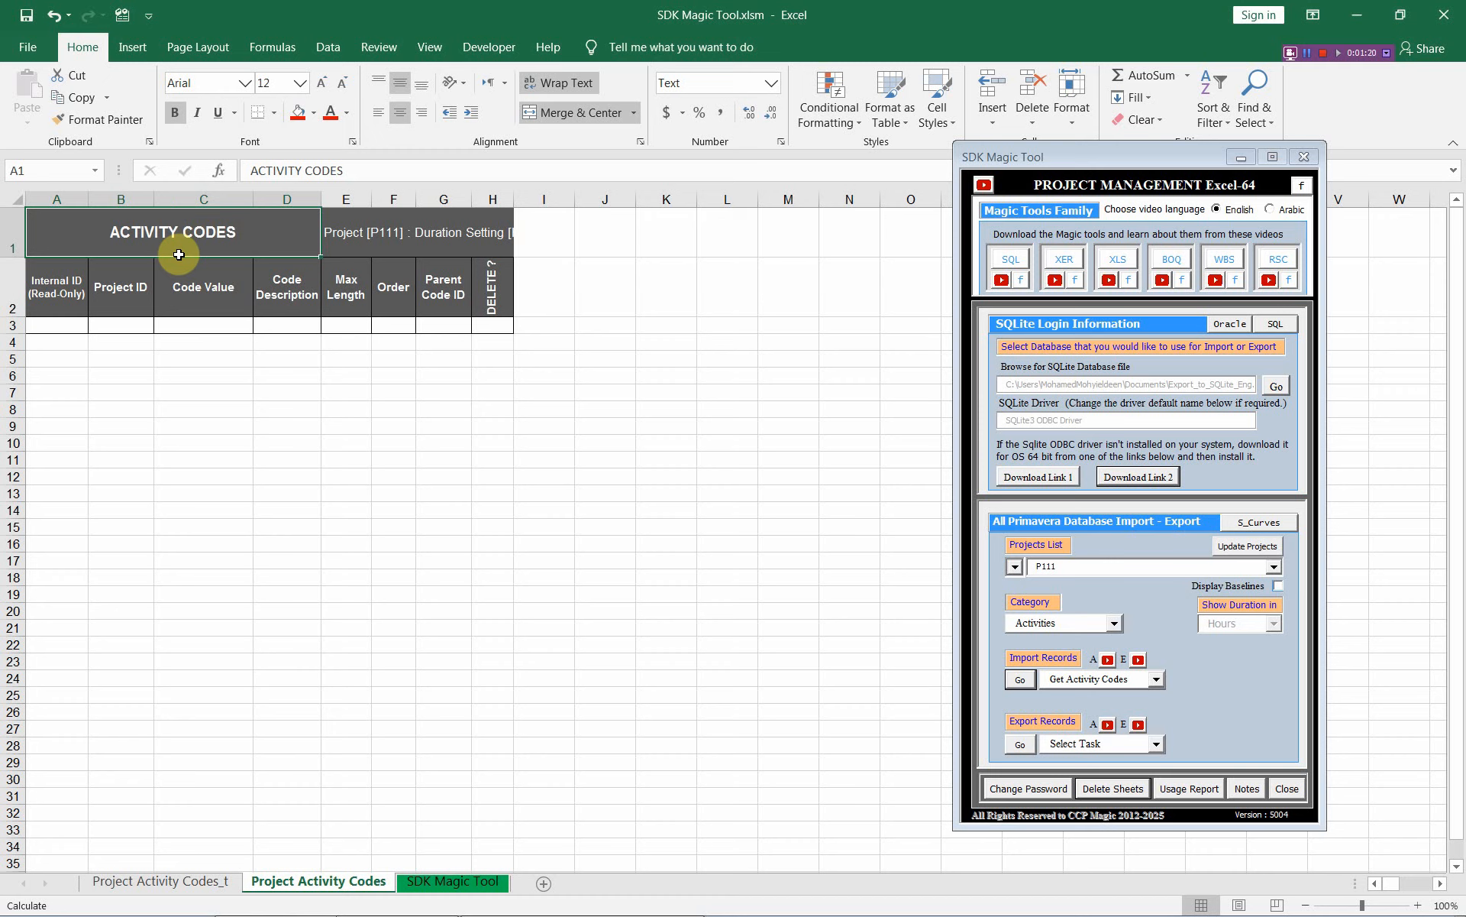
click(123, 321)
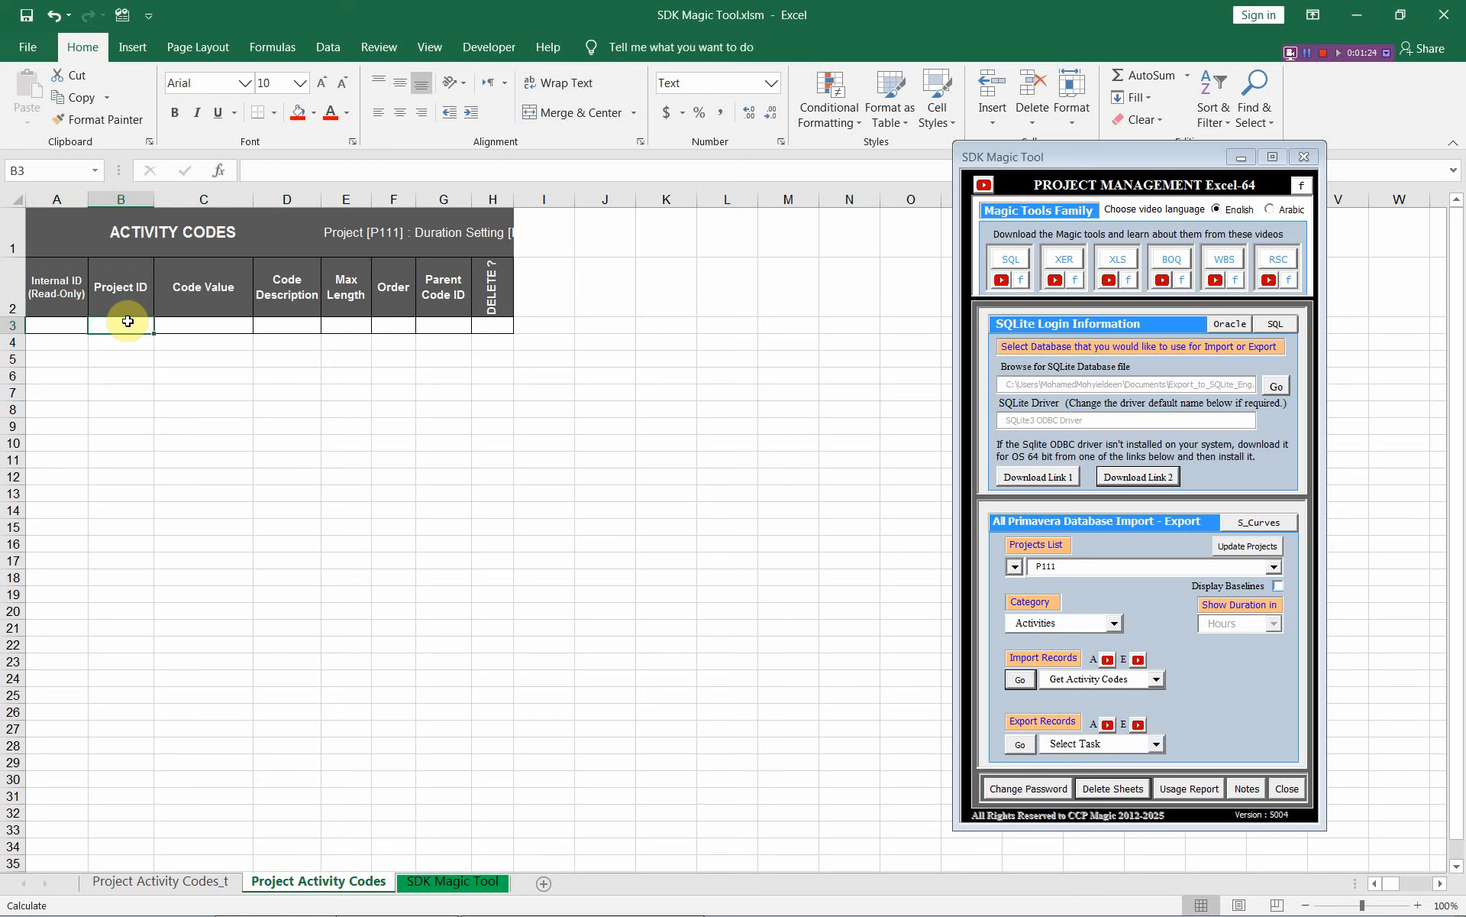
Switch to Primavera P6 and select project P111 in the Projects view
key(alt+Tab)
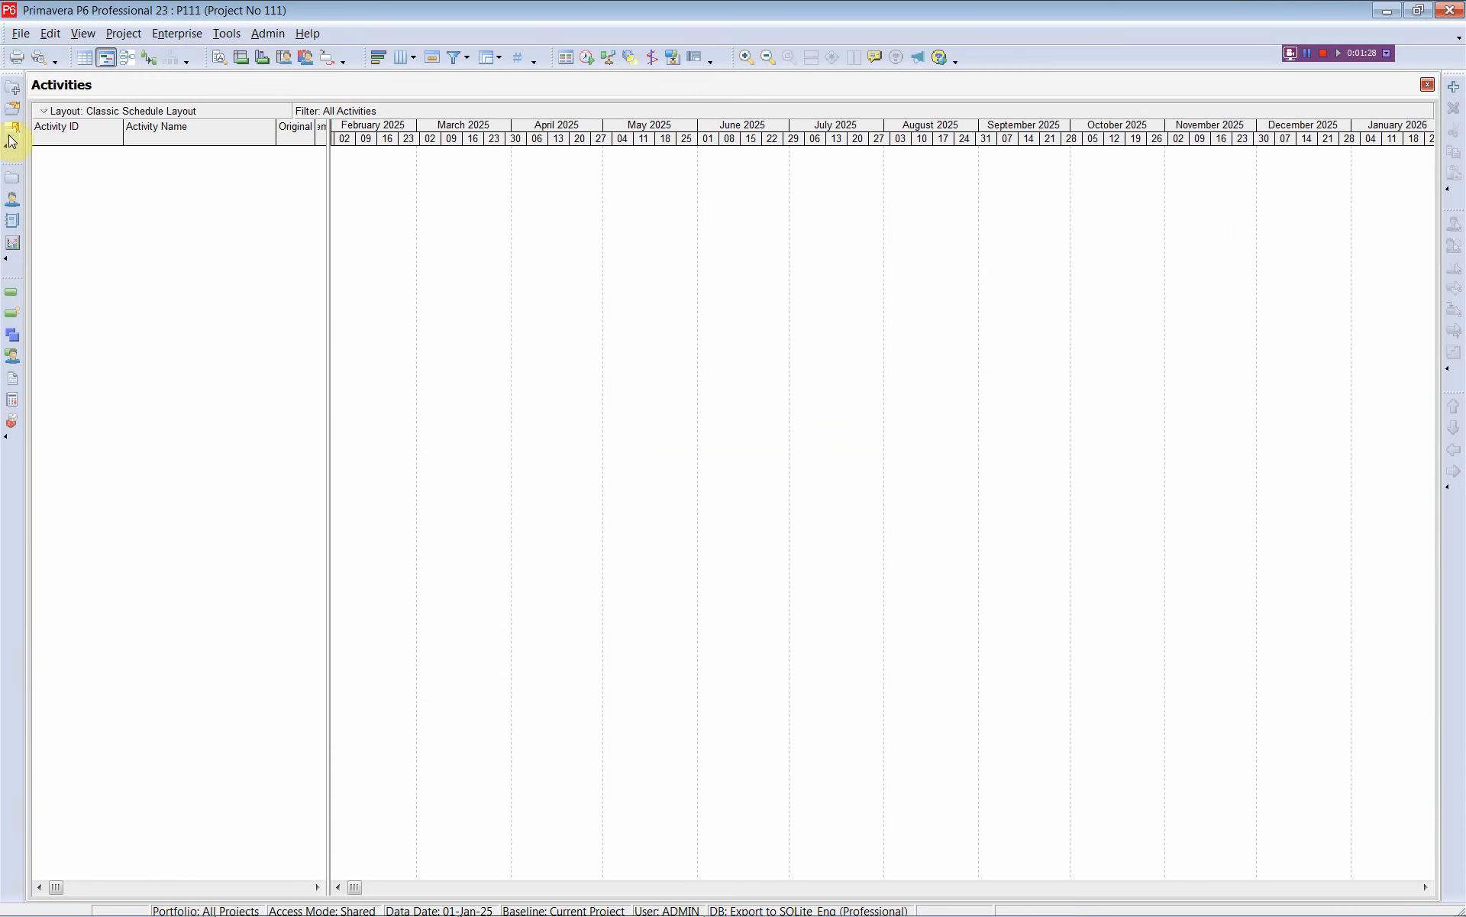
click(12, 178)
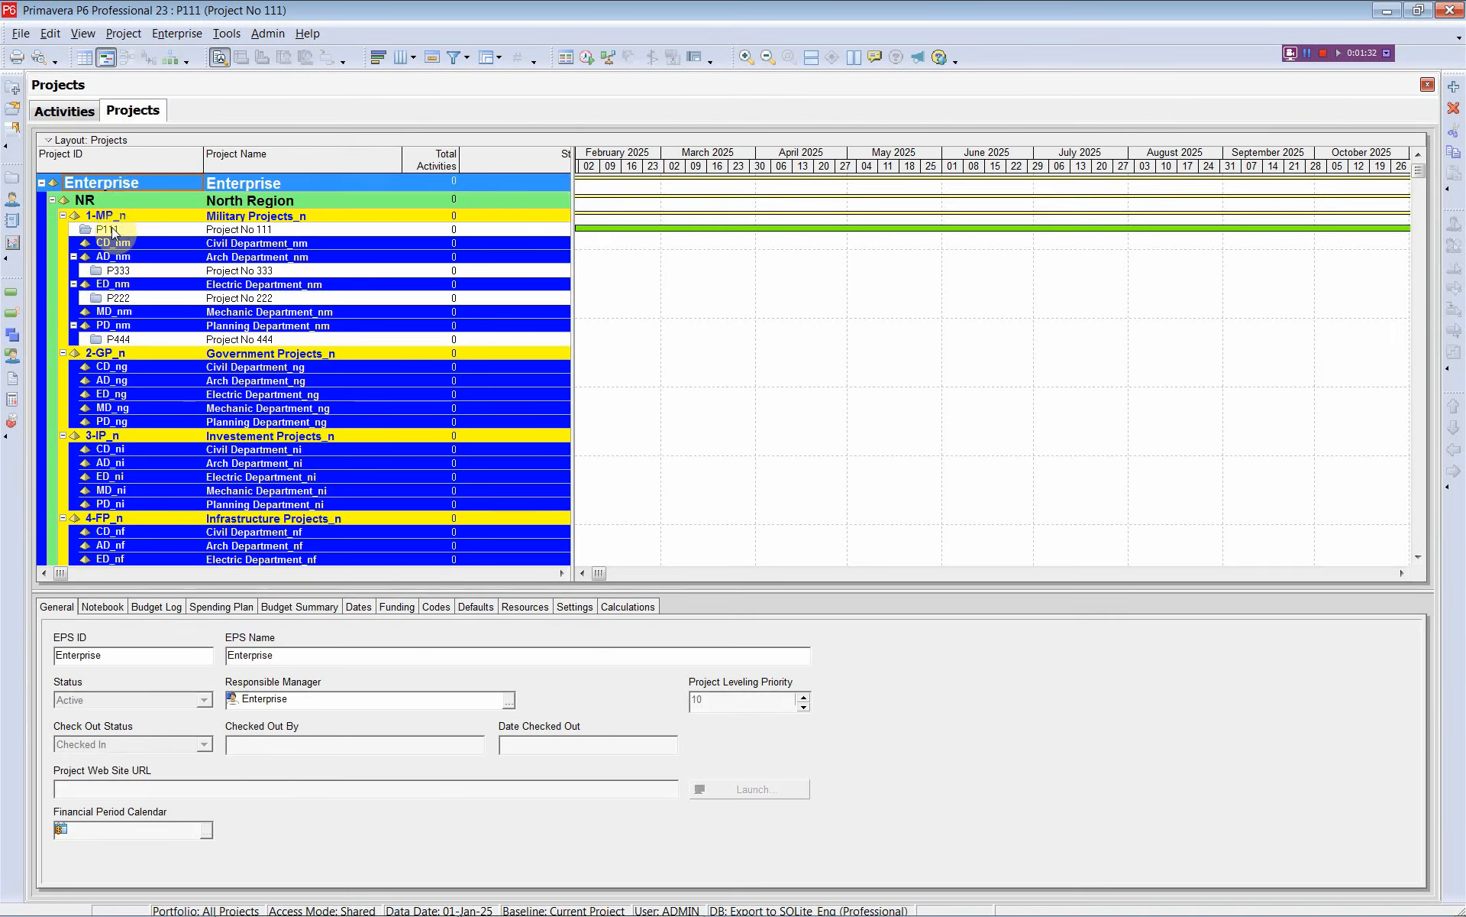
click(113, 230)
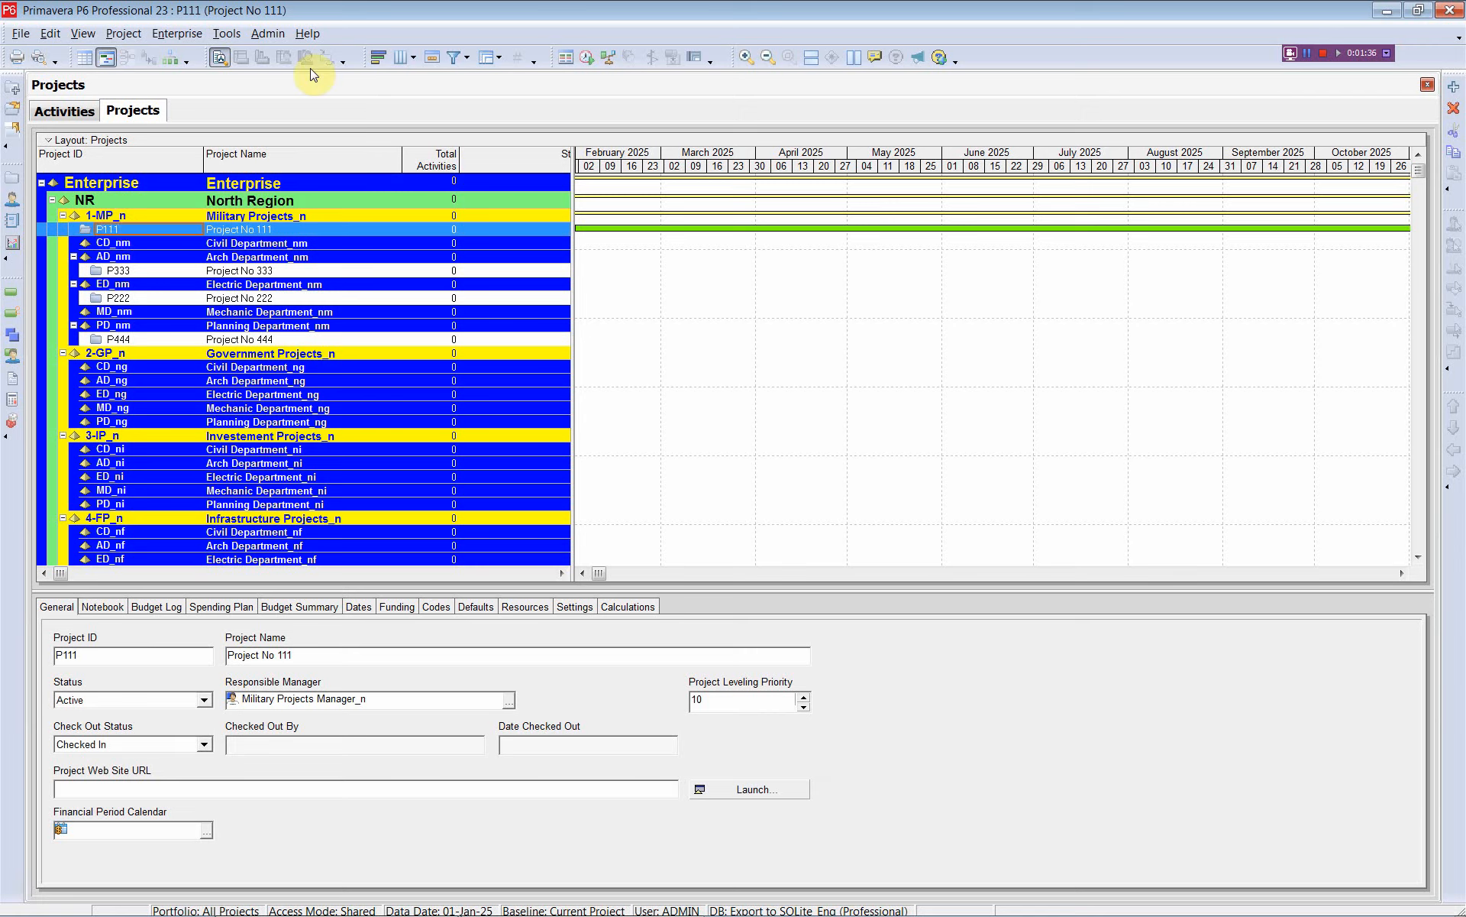
Examine the list of project-level activity codes in an enlarged Activity Codes dialog, and close the dialog
click(171, 36)
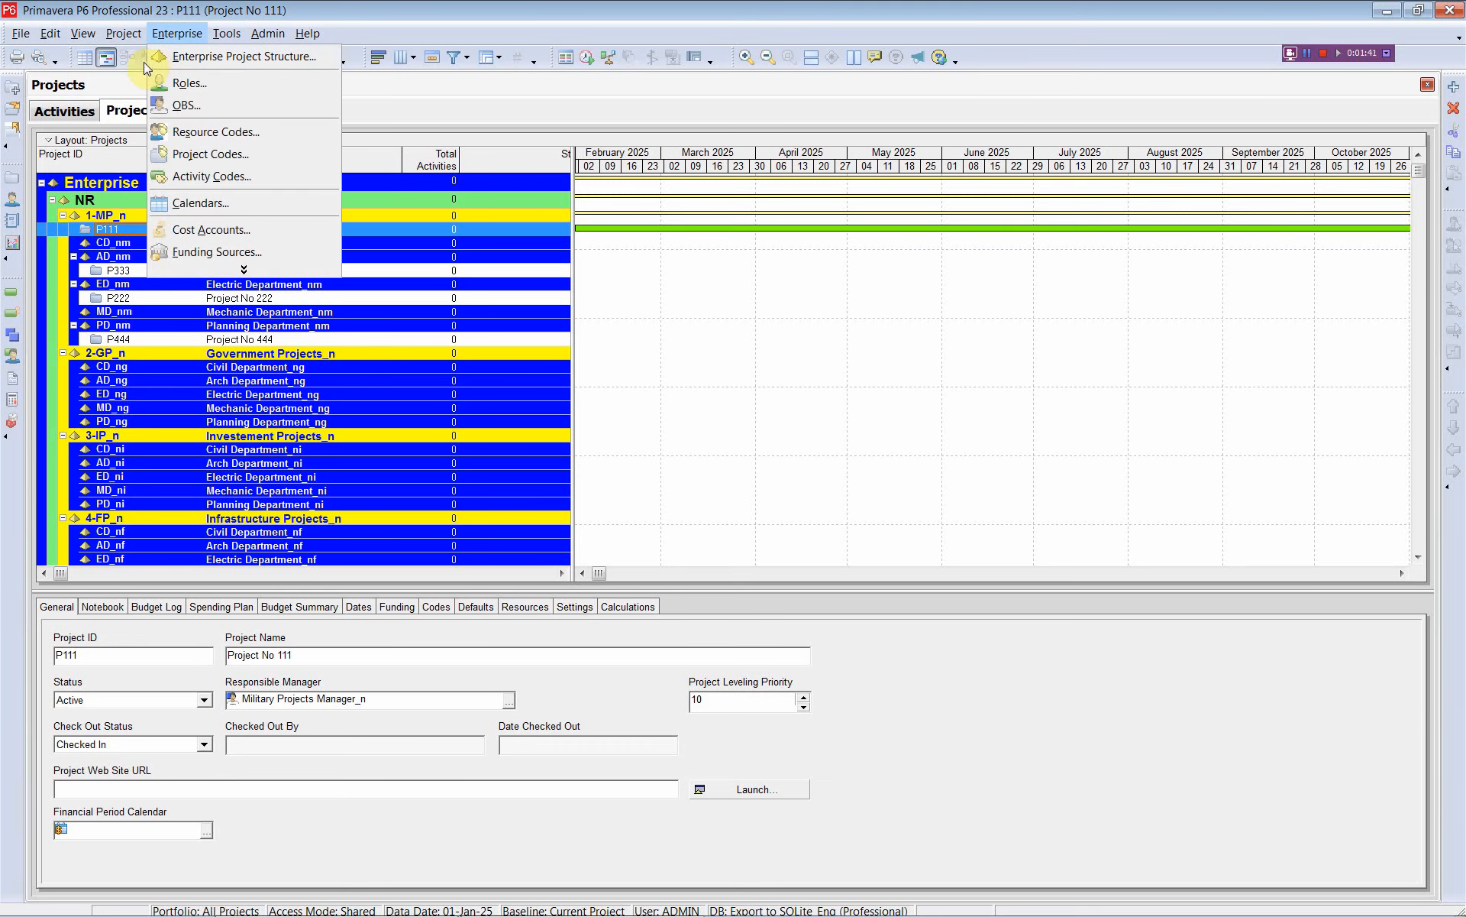
click(197, 177)
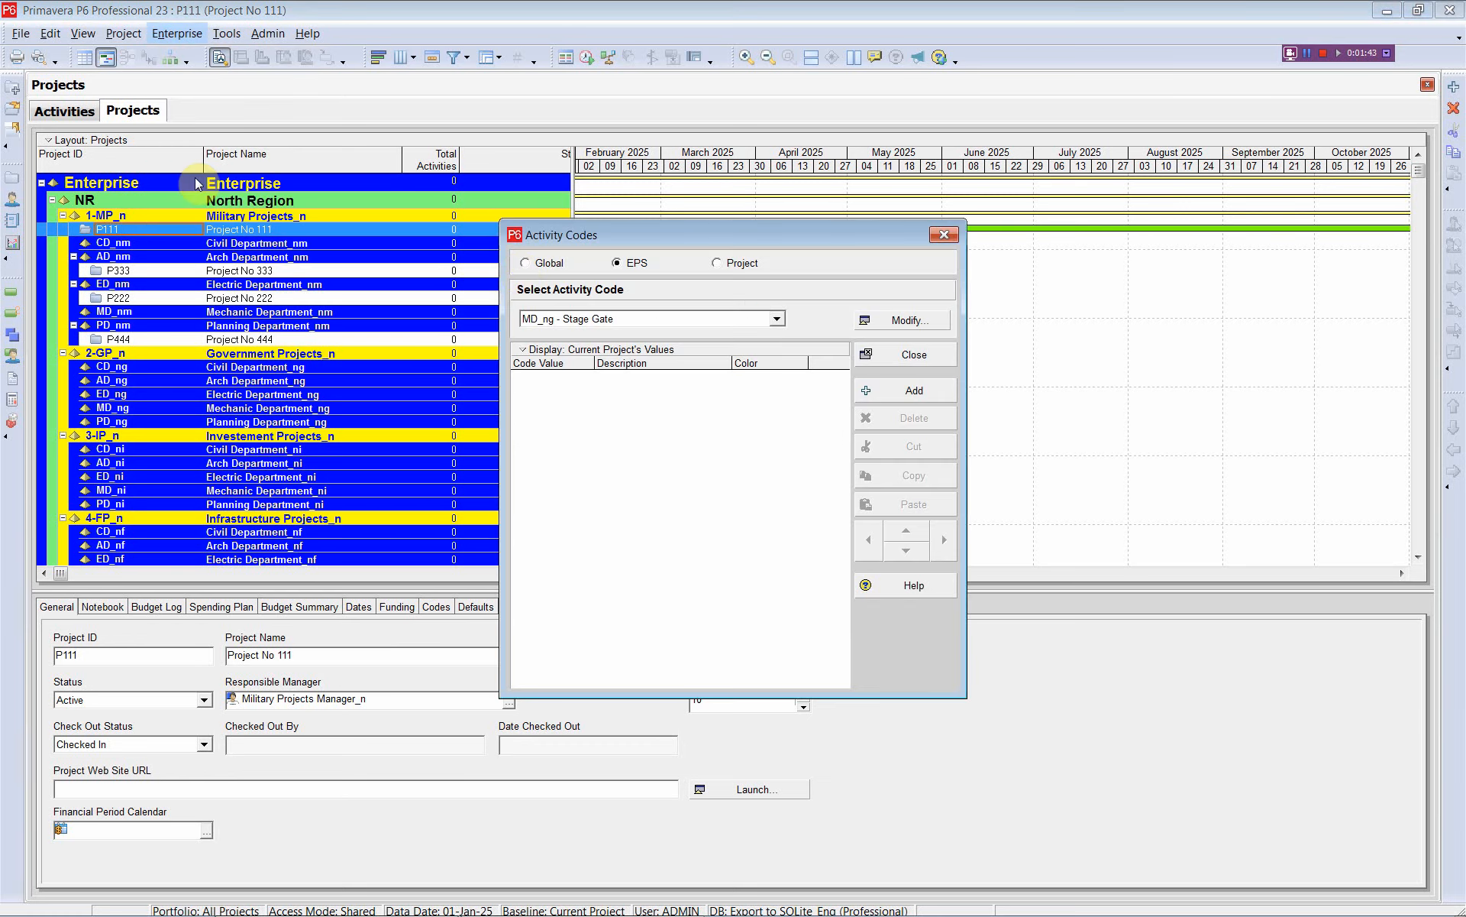
click(716, 263)
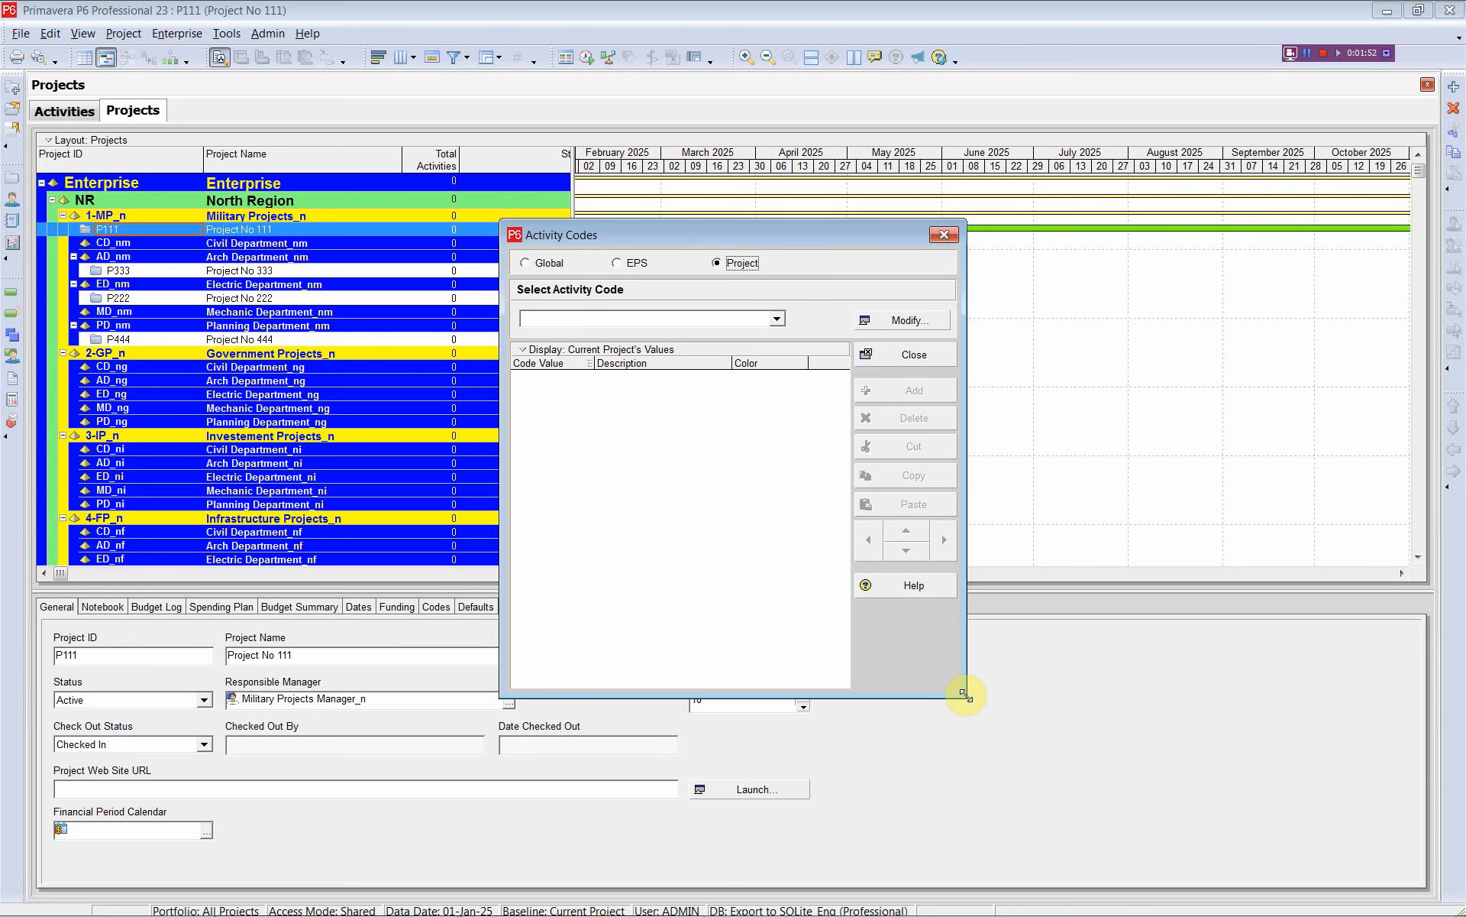
drag(966, 698, 1115, 720)
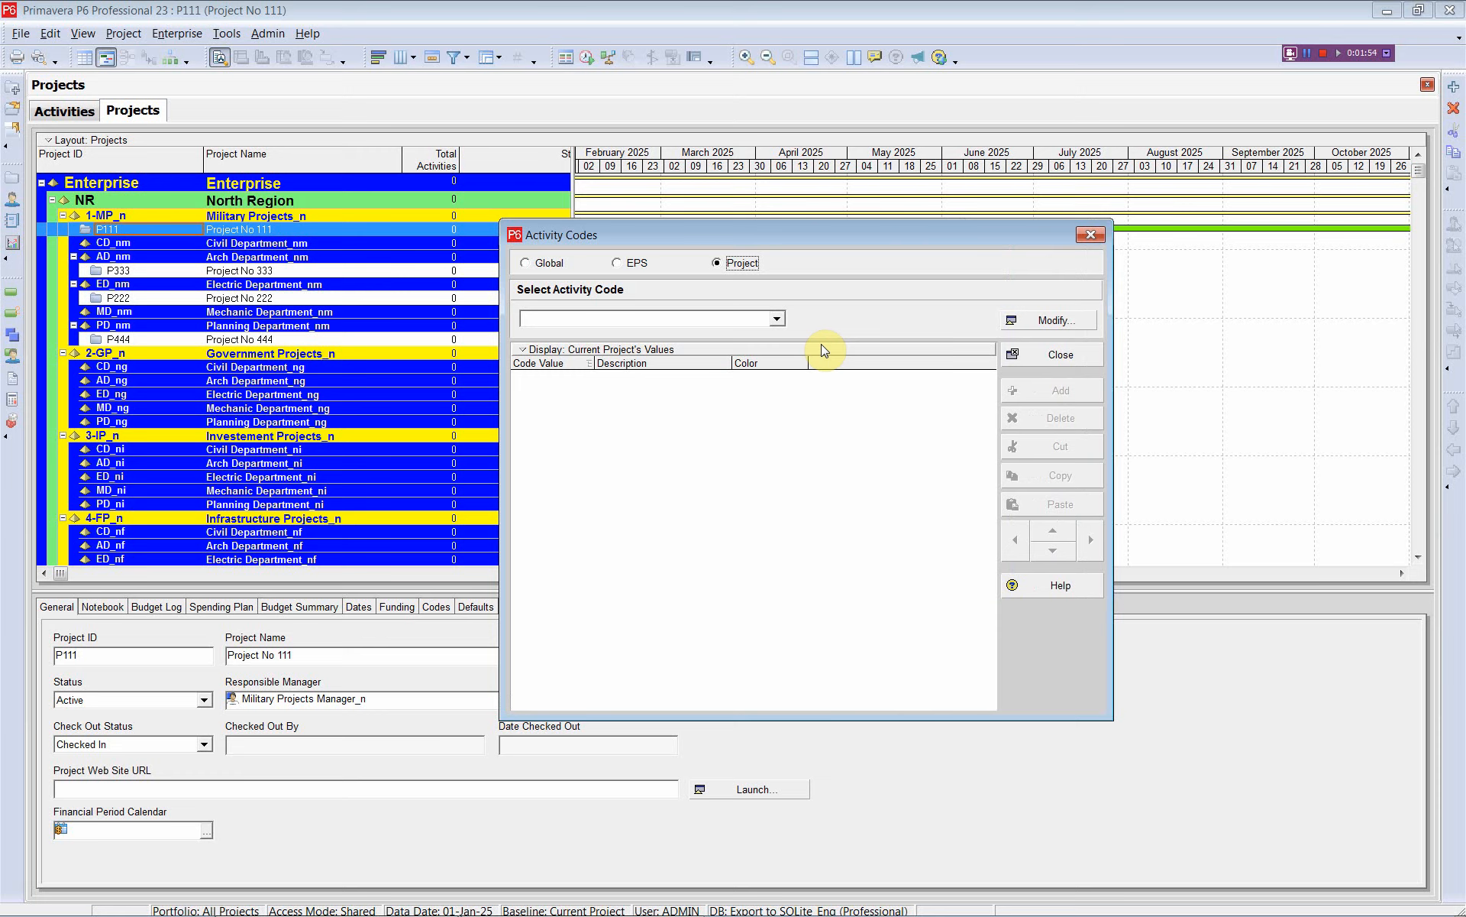
click(779, 320)
click(783, 326)
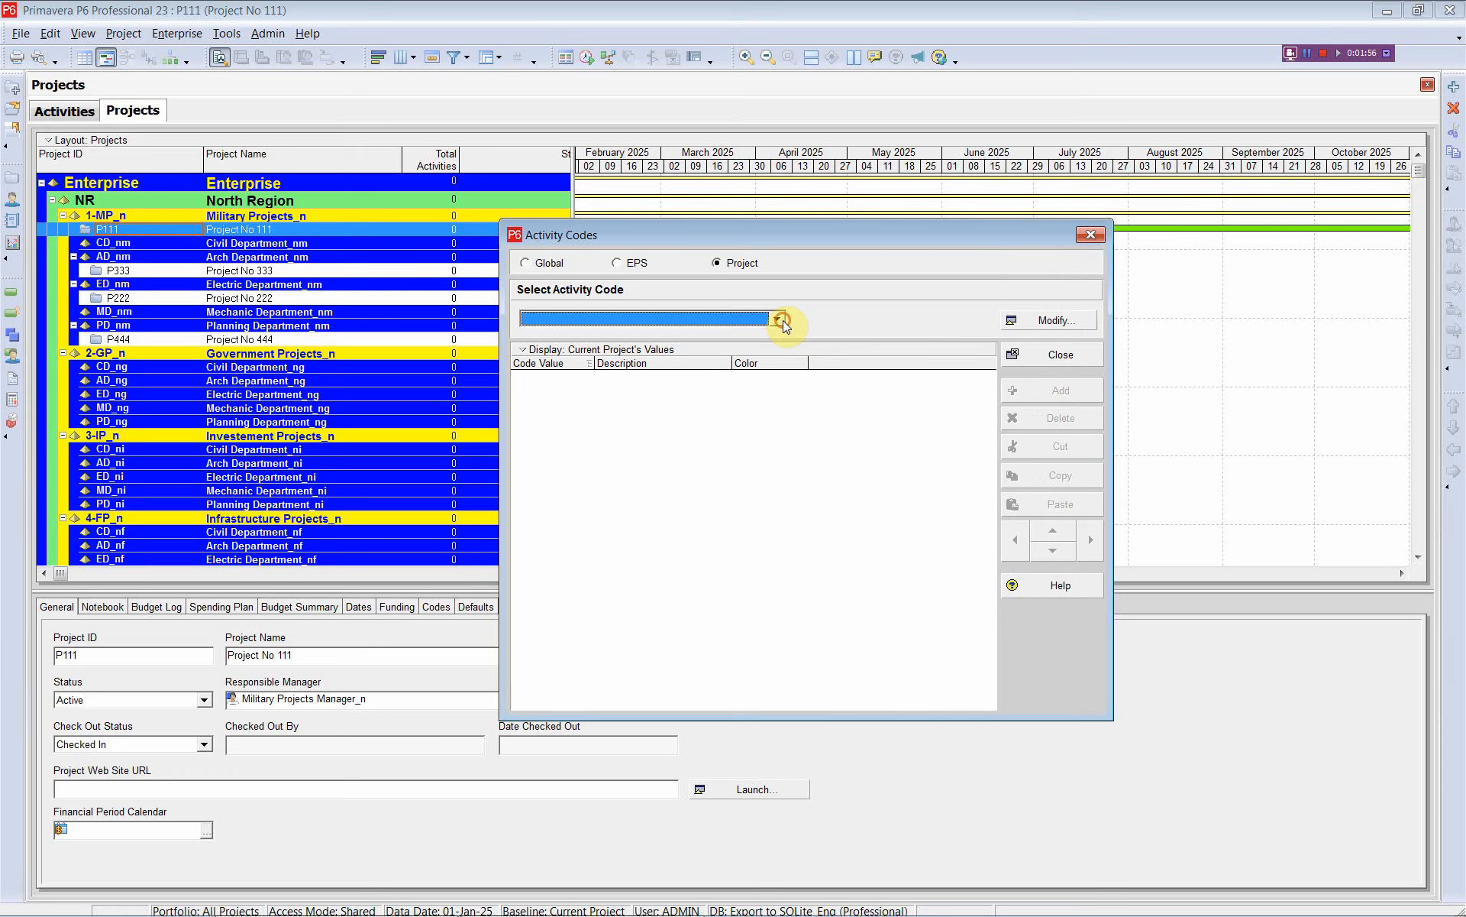
click(1092, 235)
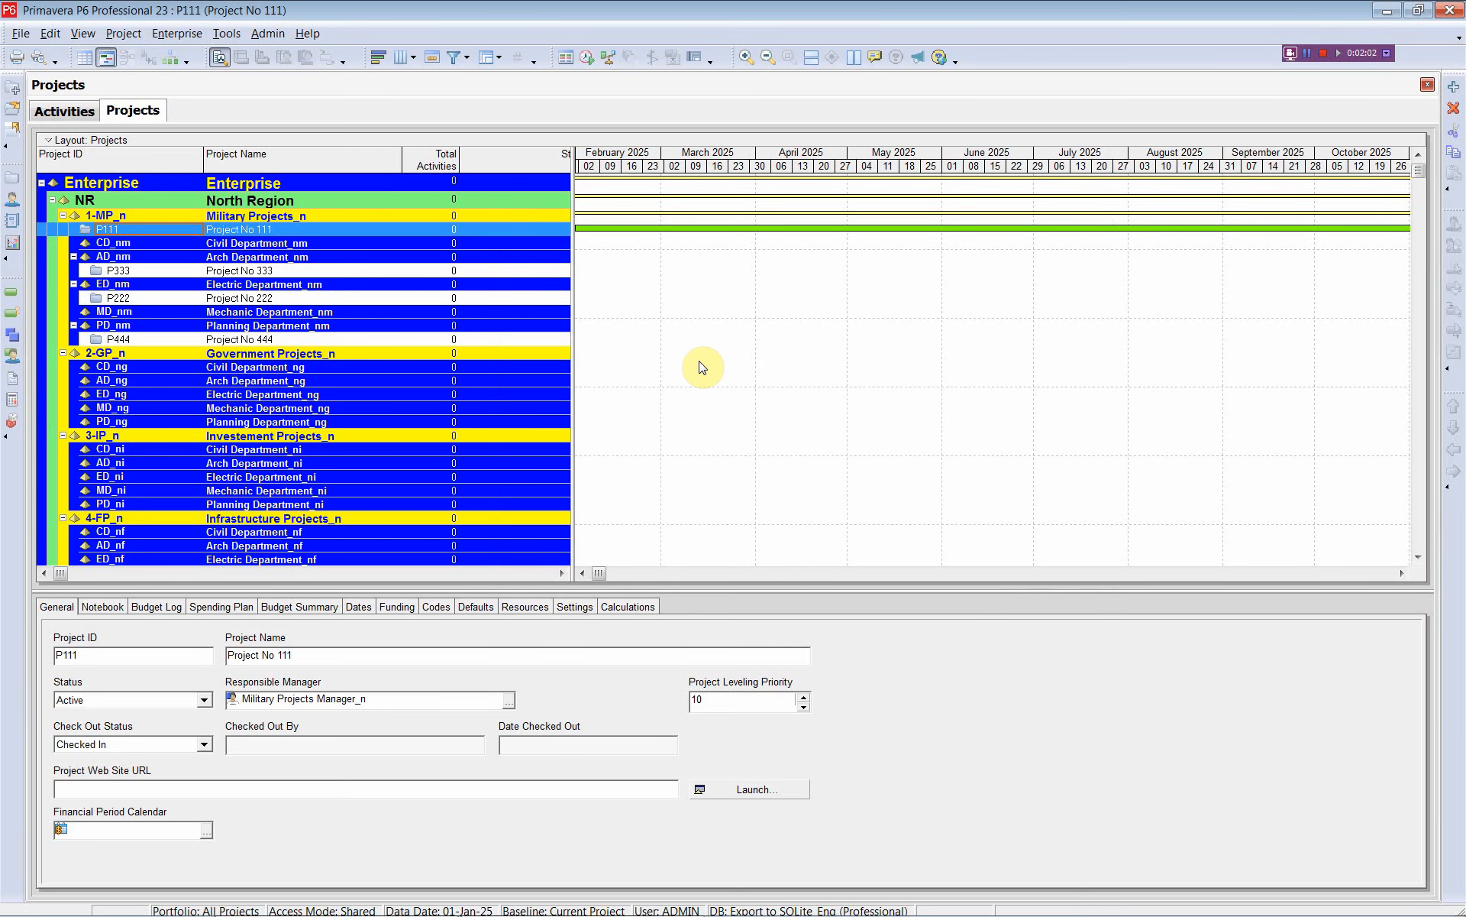
Switch back to Excel and copy the activity code rows A3:H60 from the Project Activity Codes_t sheet
key(alt+Tab)
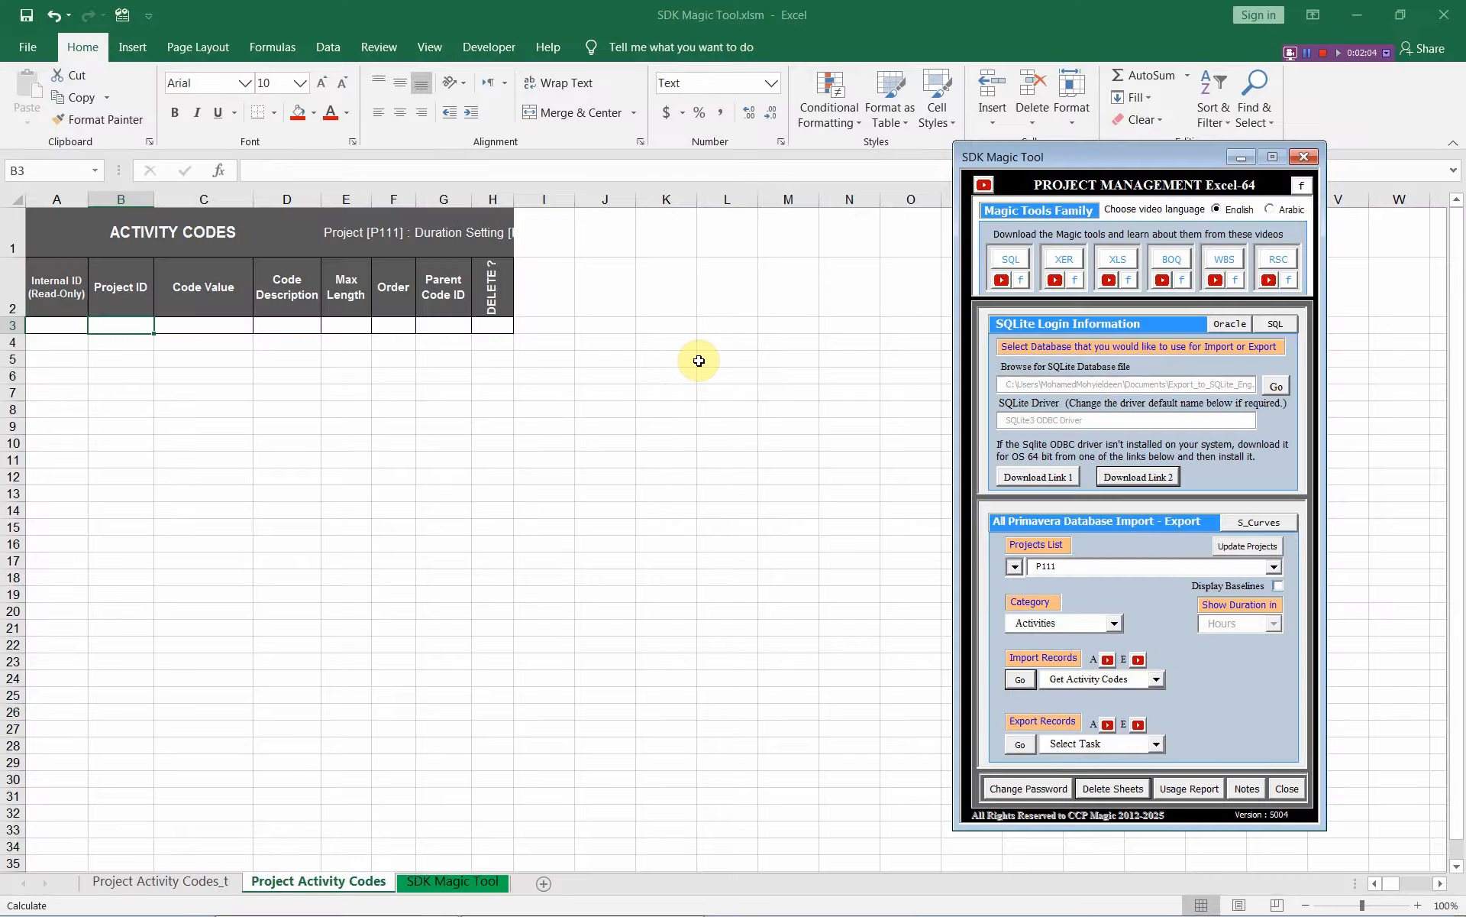
click(69, 224)
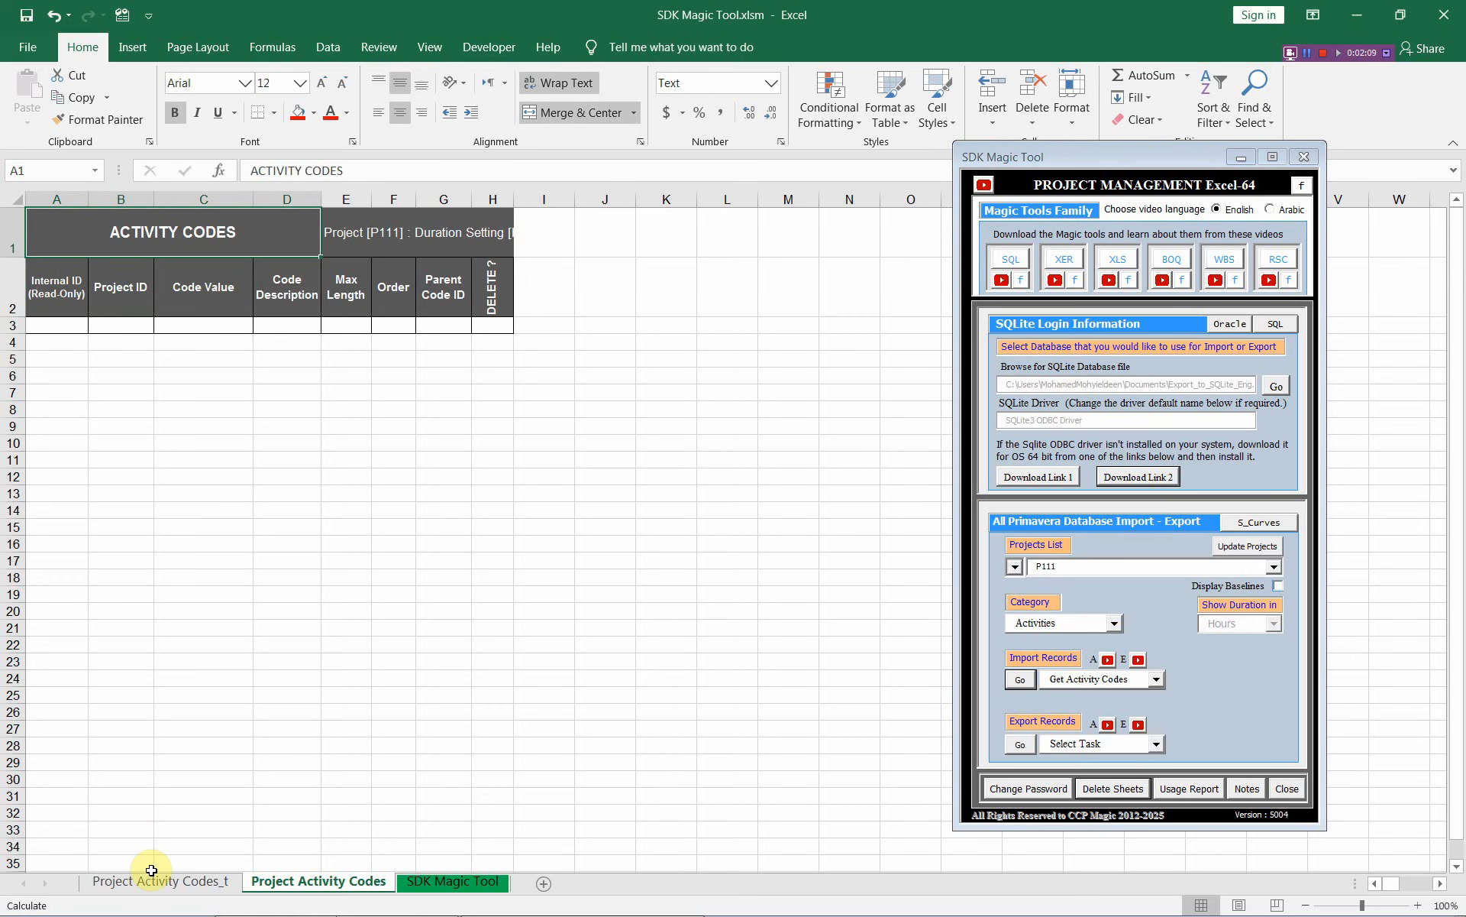
click(172, 883)
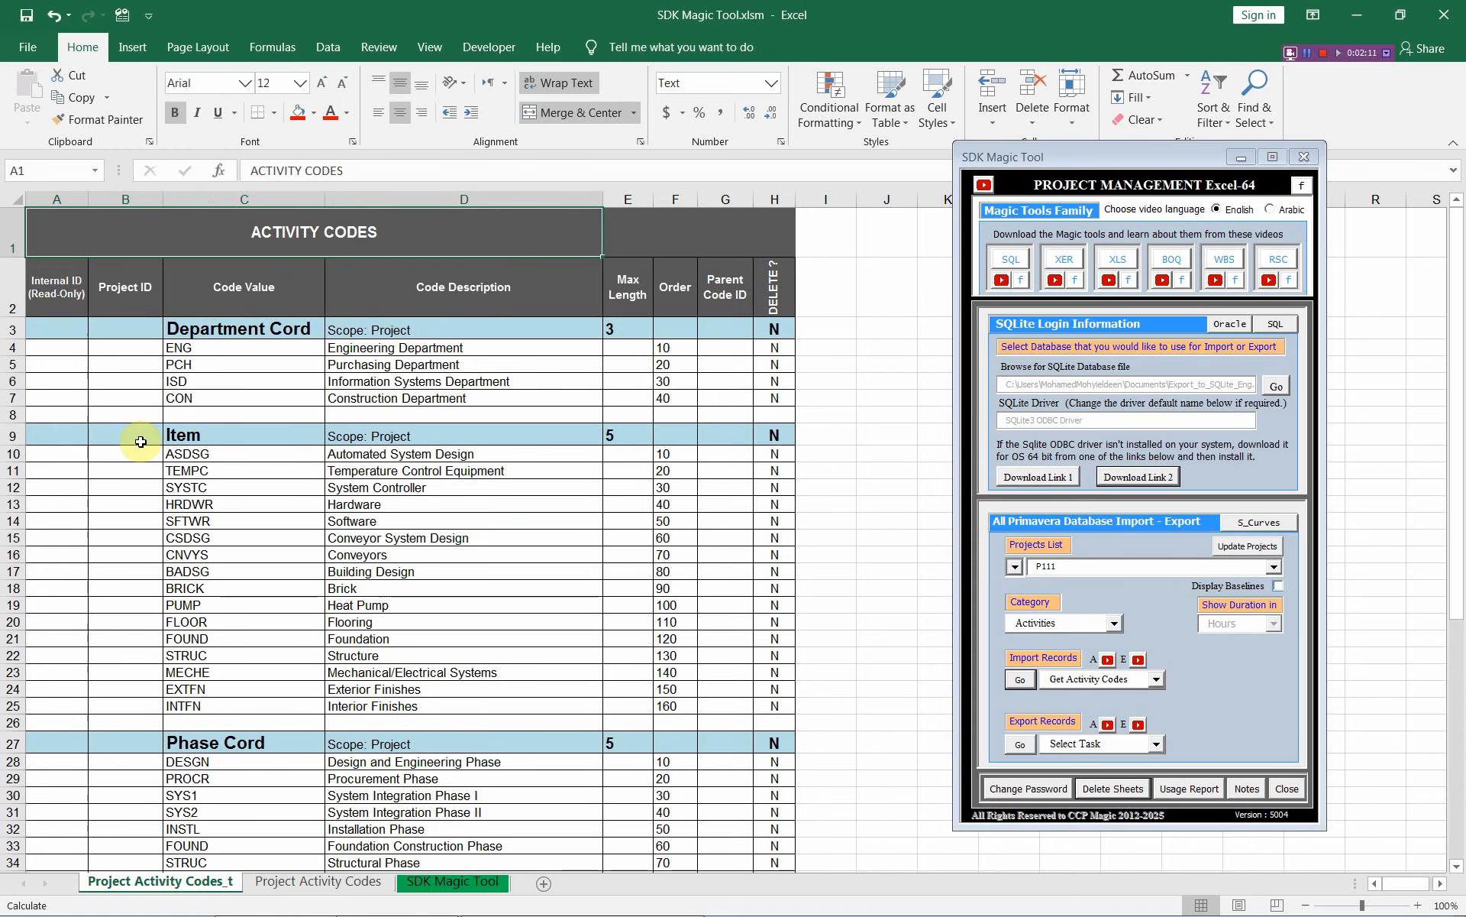
mouse_move(49, 325)
mouse_down()
mouse_move(622, 364)
mouse_move(749, 420)
mouse_move(755, 902)
mouse_move(762, 795)
mouse_up()
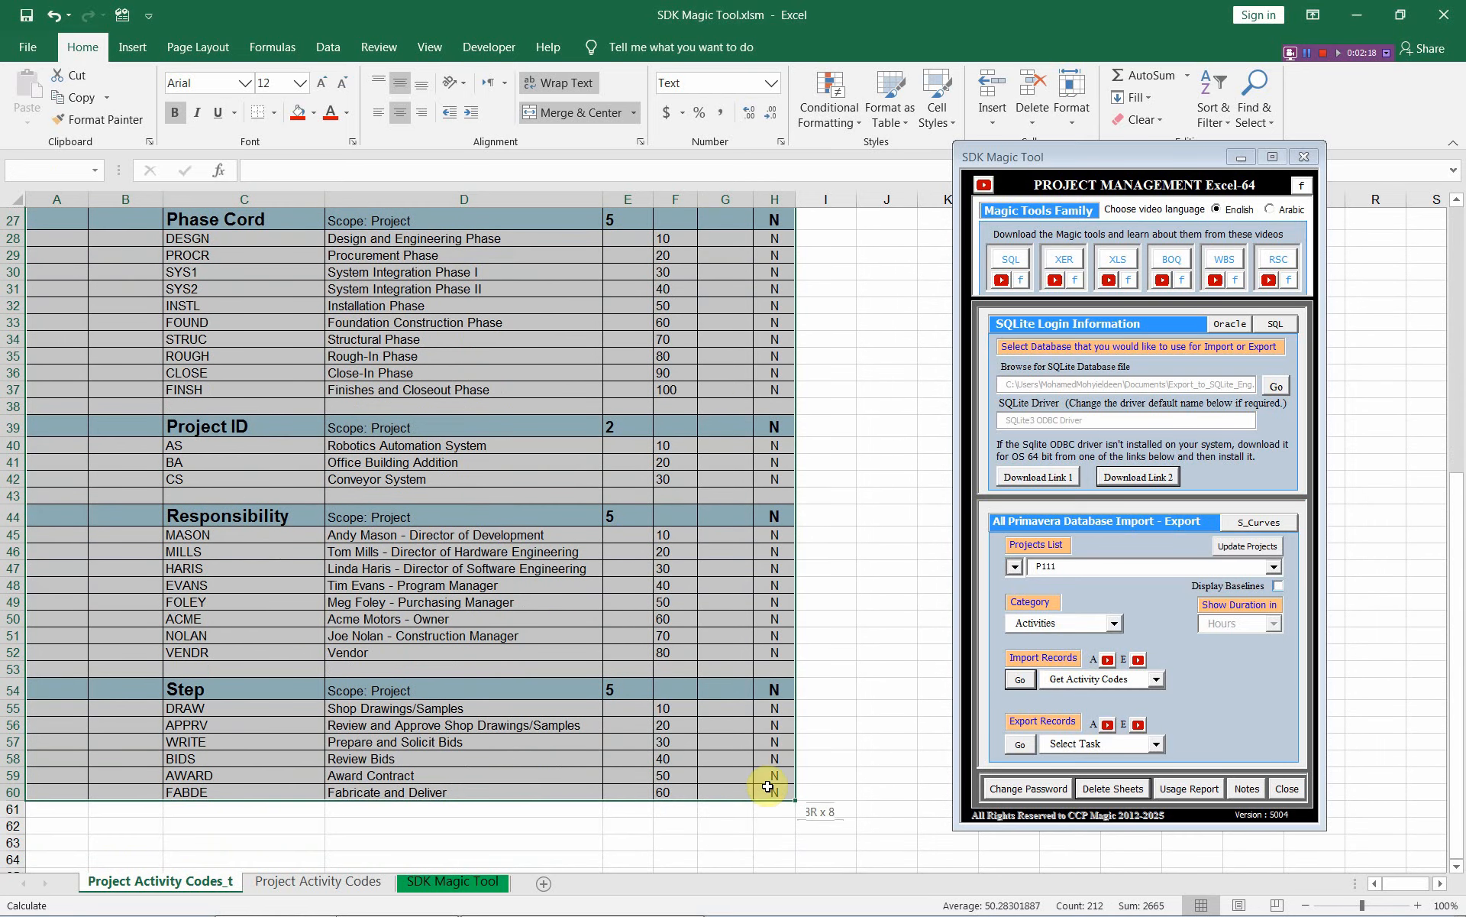
right_click(507, 469)
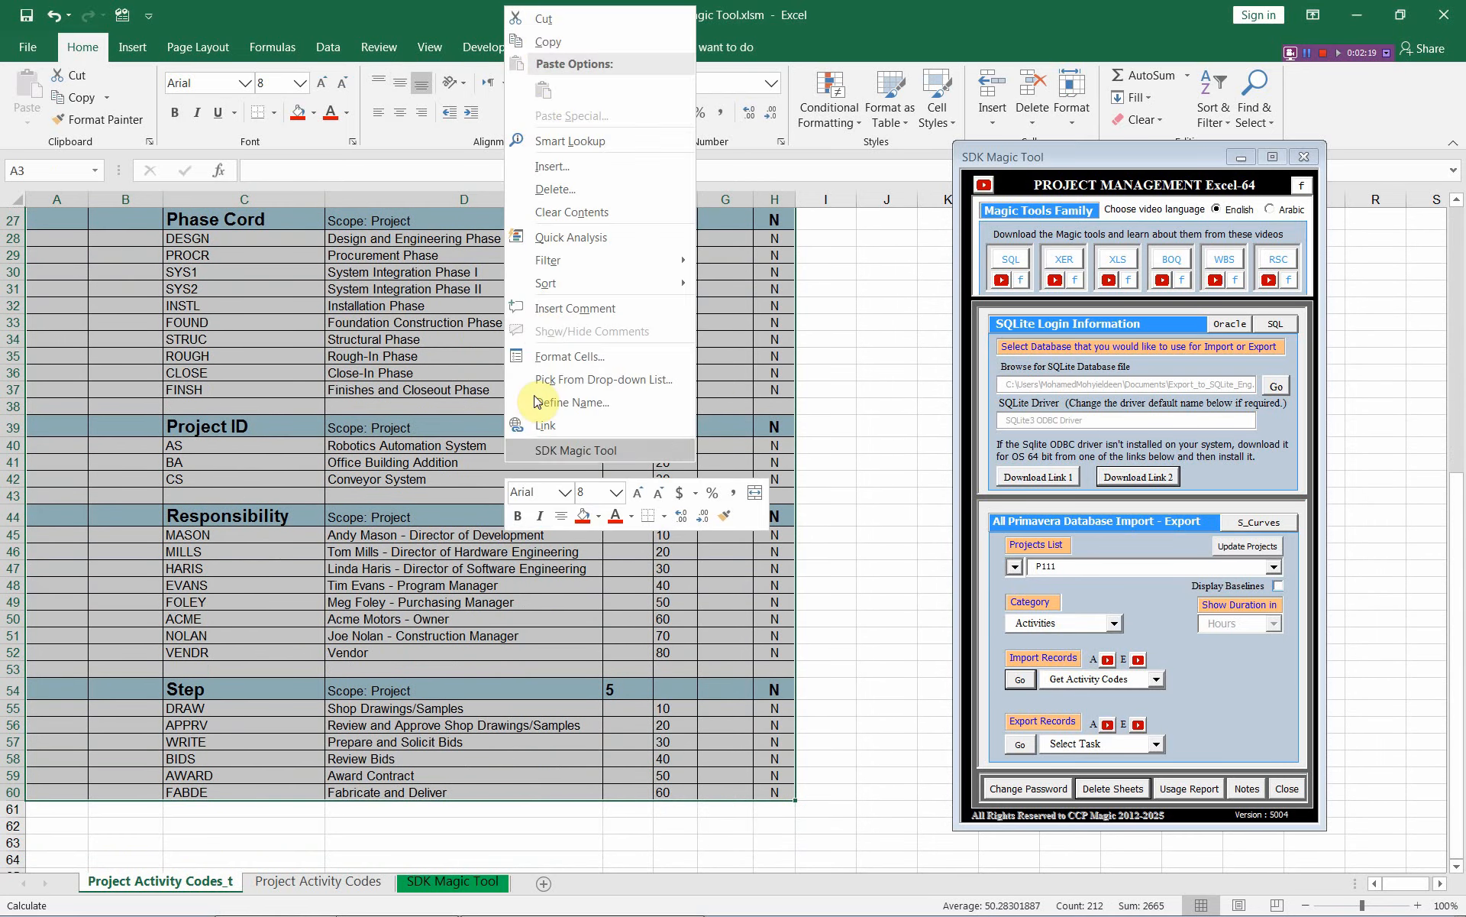
click(541, 40)
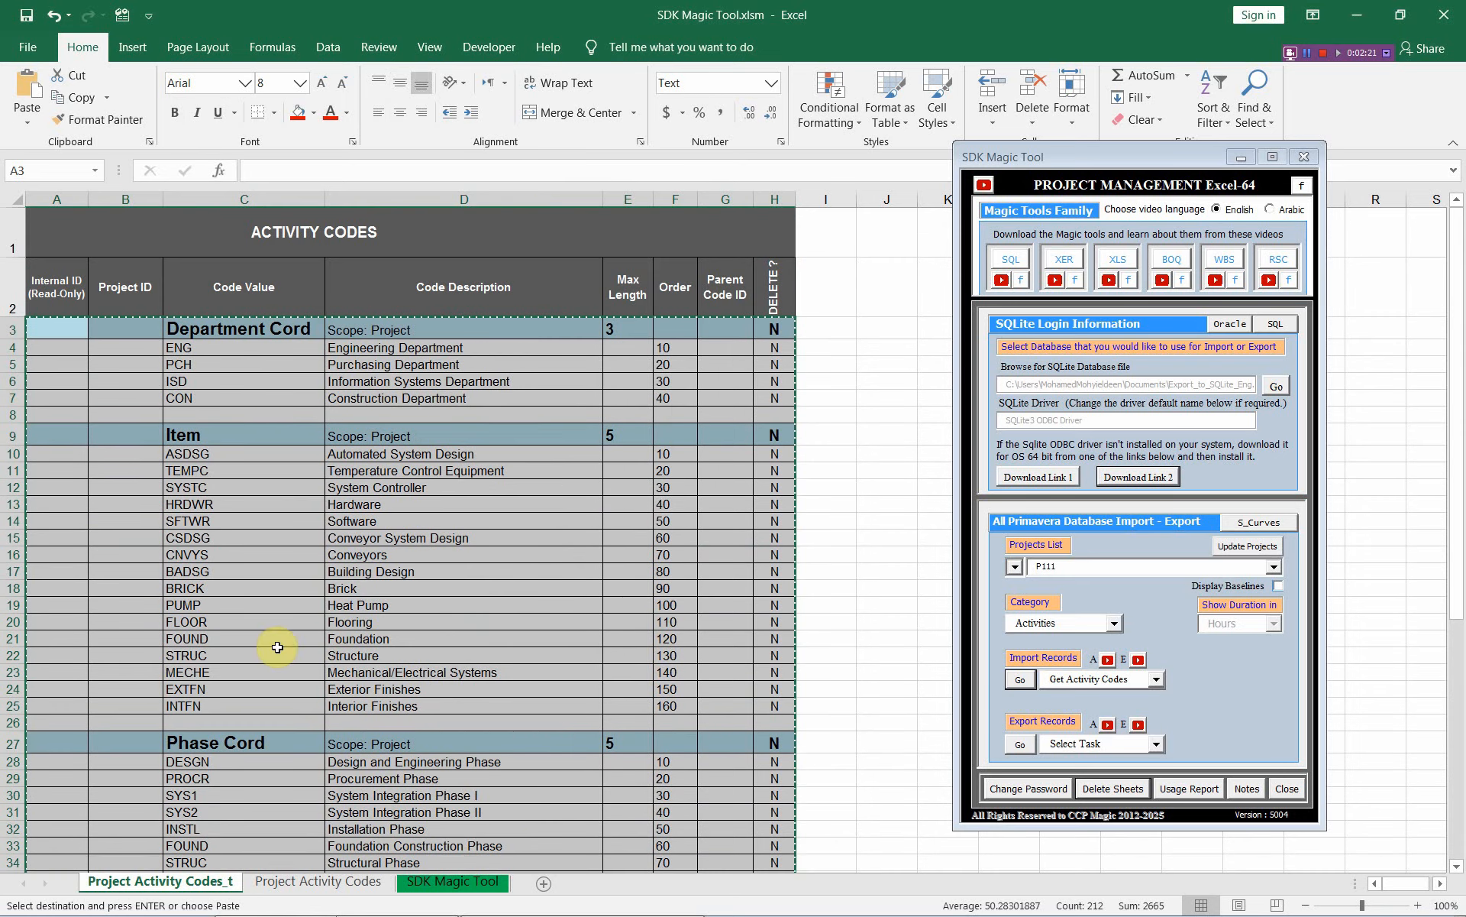
Paste the copied activity code rows into the Project Activity Codes sheet starting at cell A3
click(313, 882)
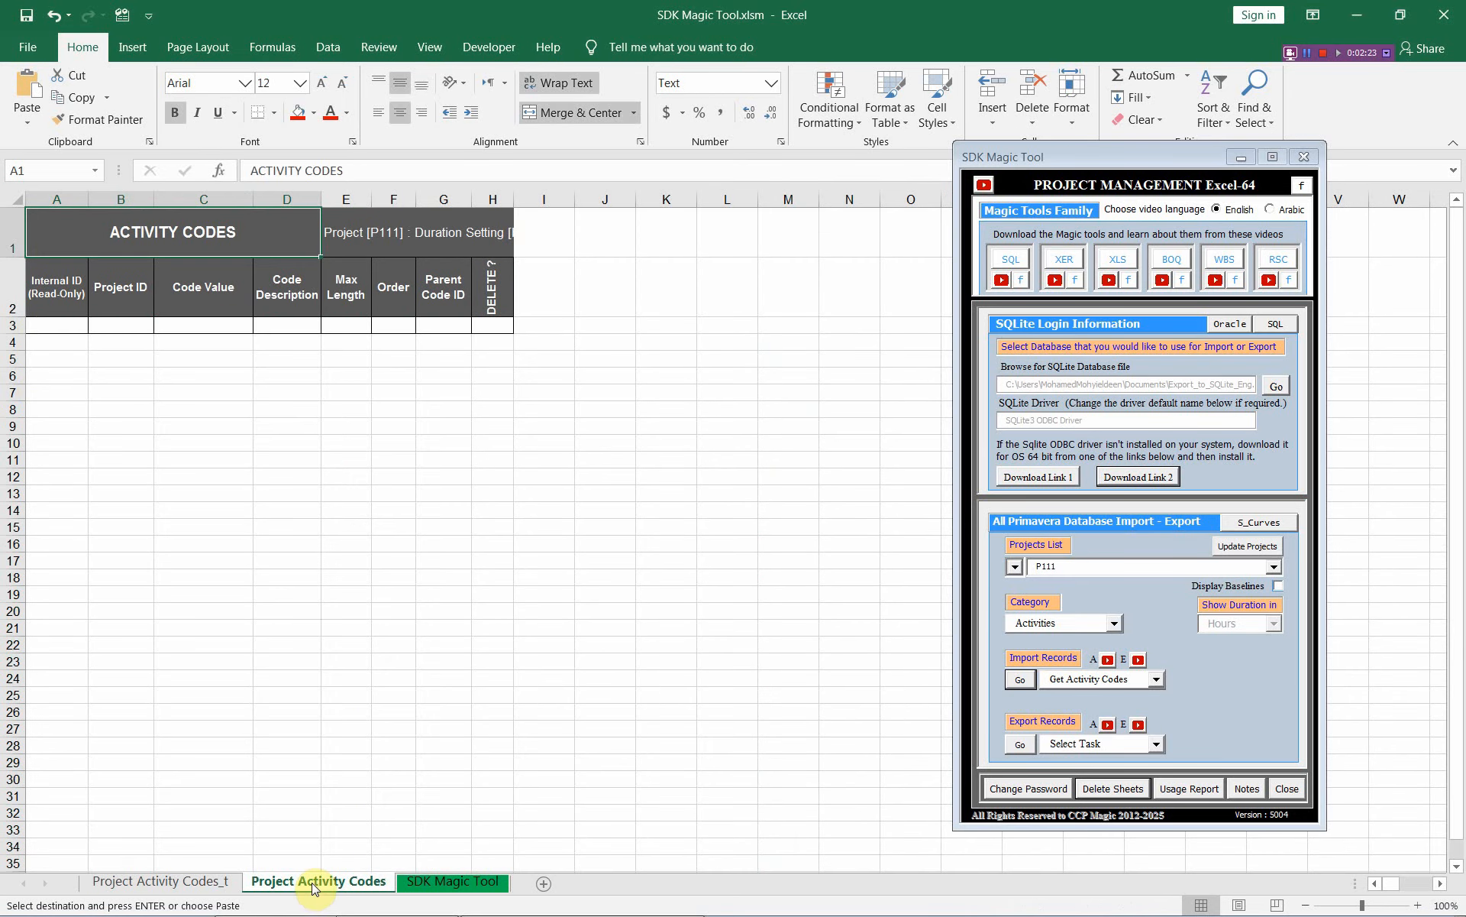
click(56, 324)
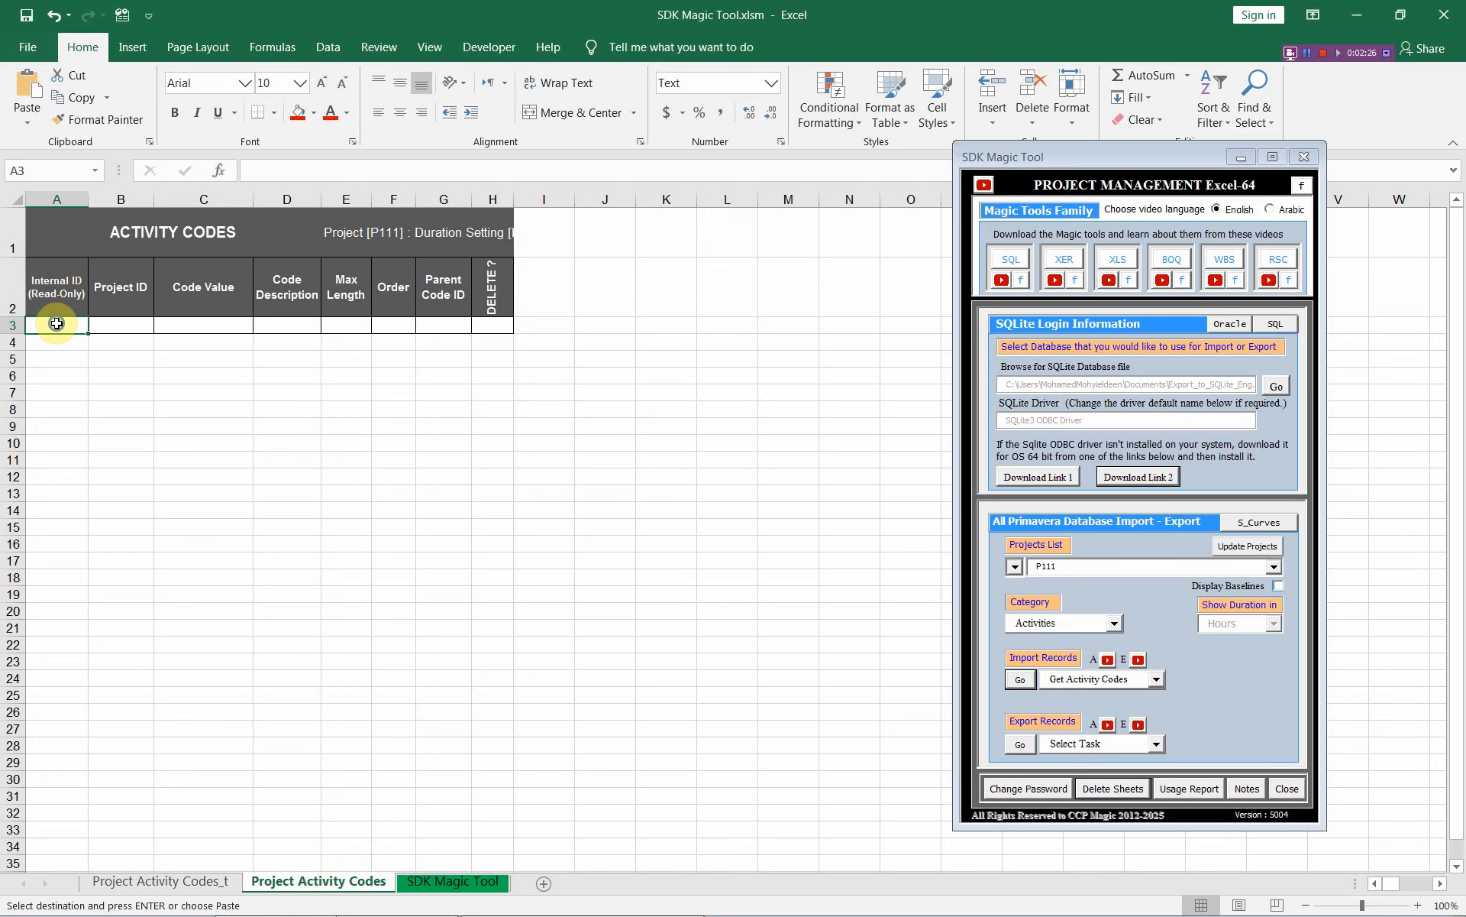
right_click(57, 324)
click(93, 409)
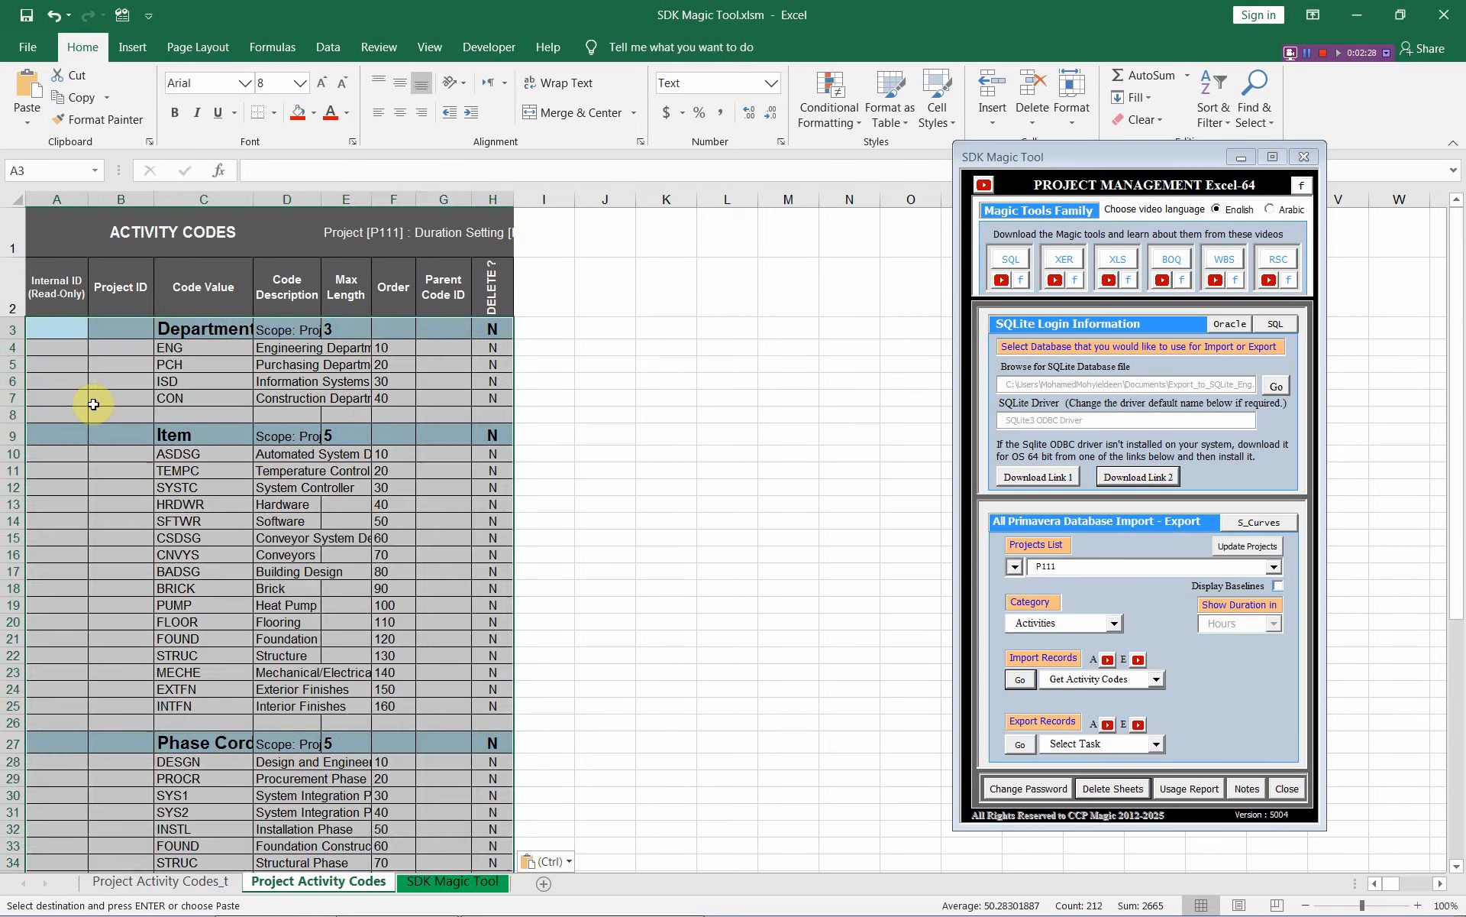
Widen the Code Description and Code Value columns so that the pasted texts fit
click(226, 396)
drag(322, 201, 519, 206)
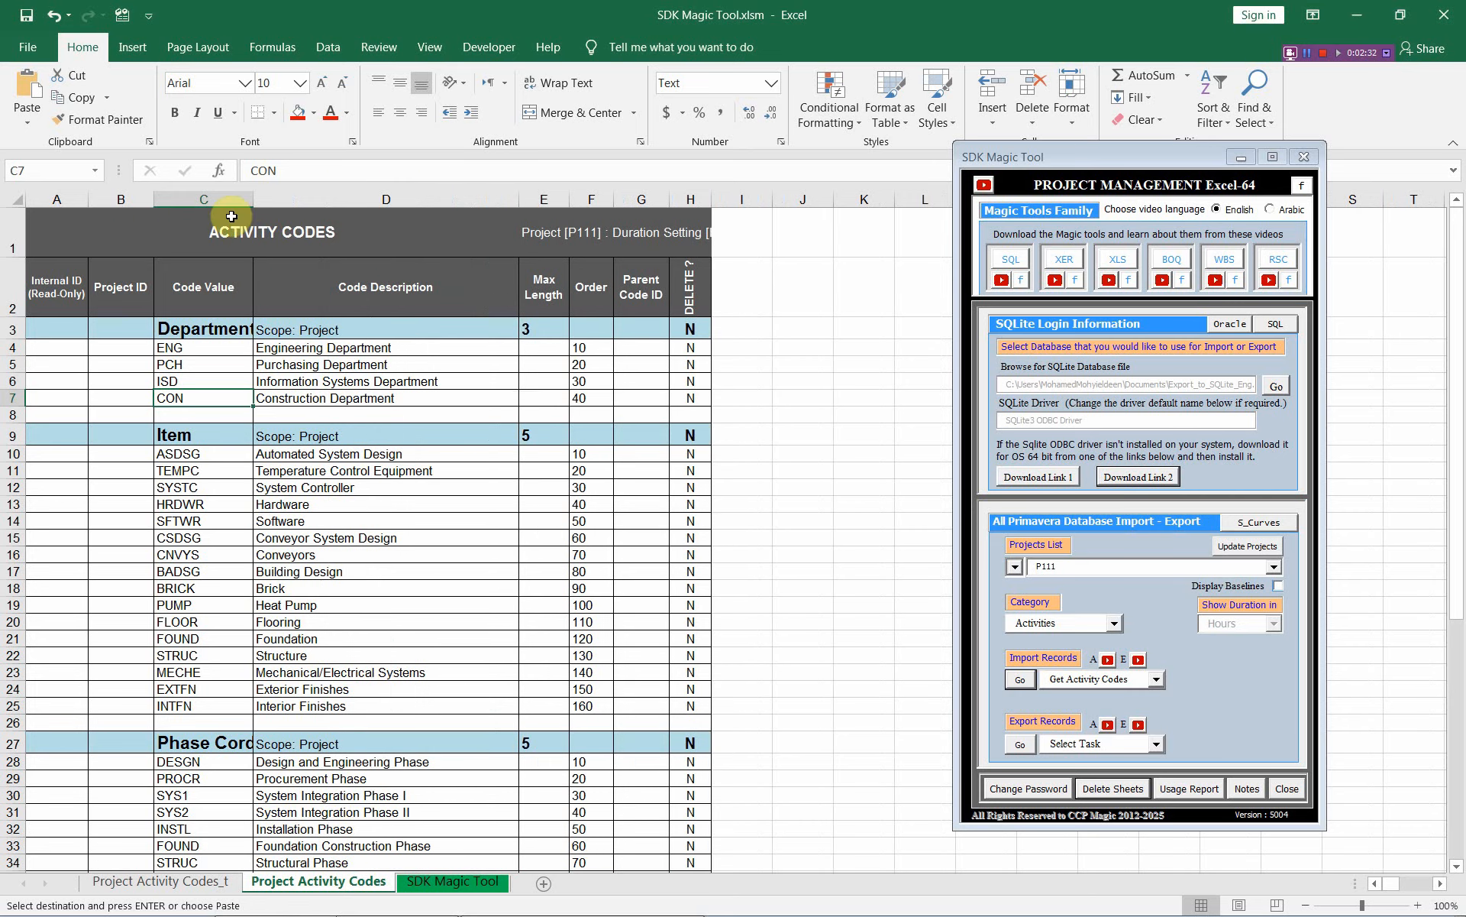
drag(253, 200, 344, 202)
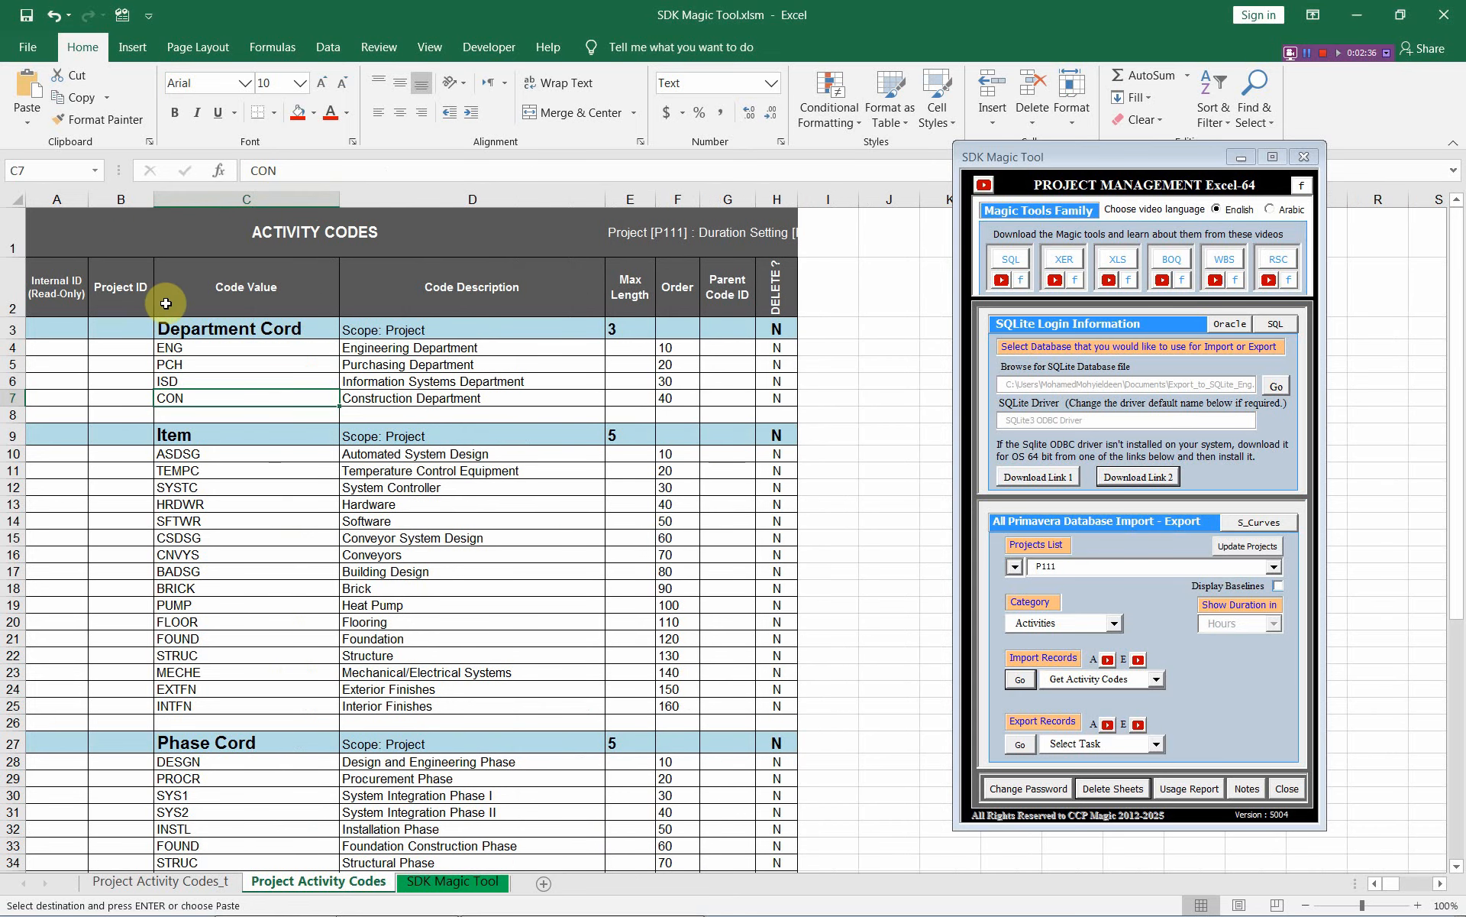
click(56, 330)
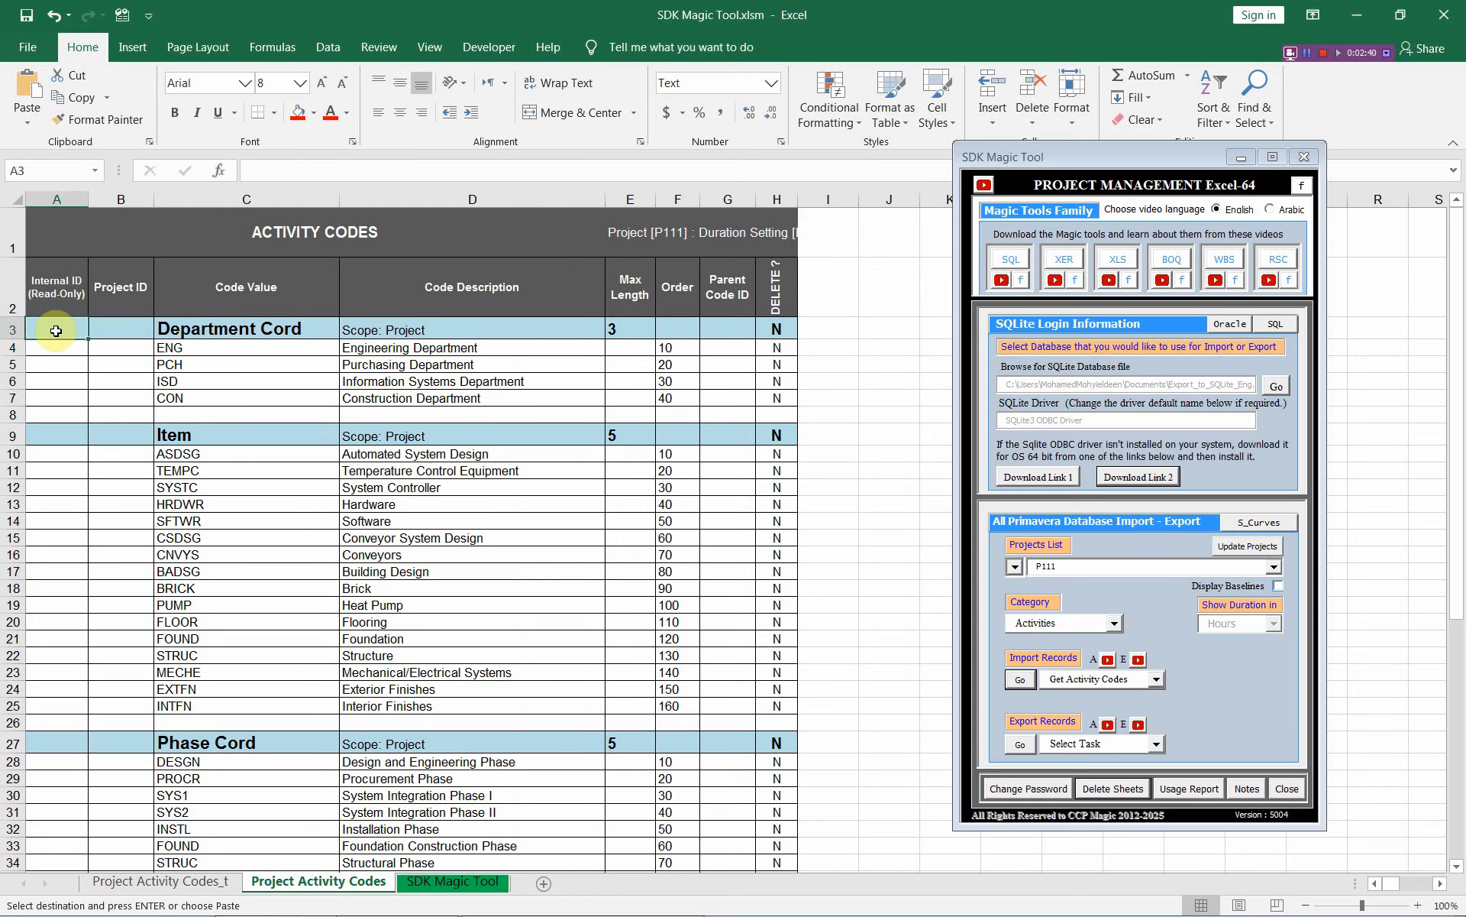
click(238, 333)
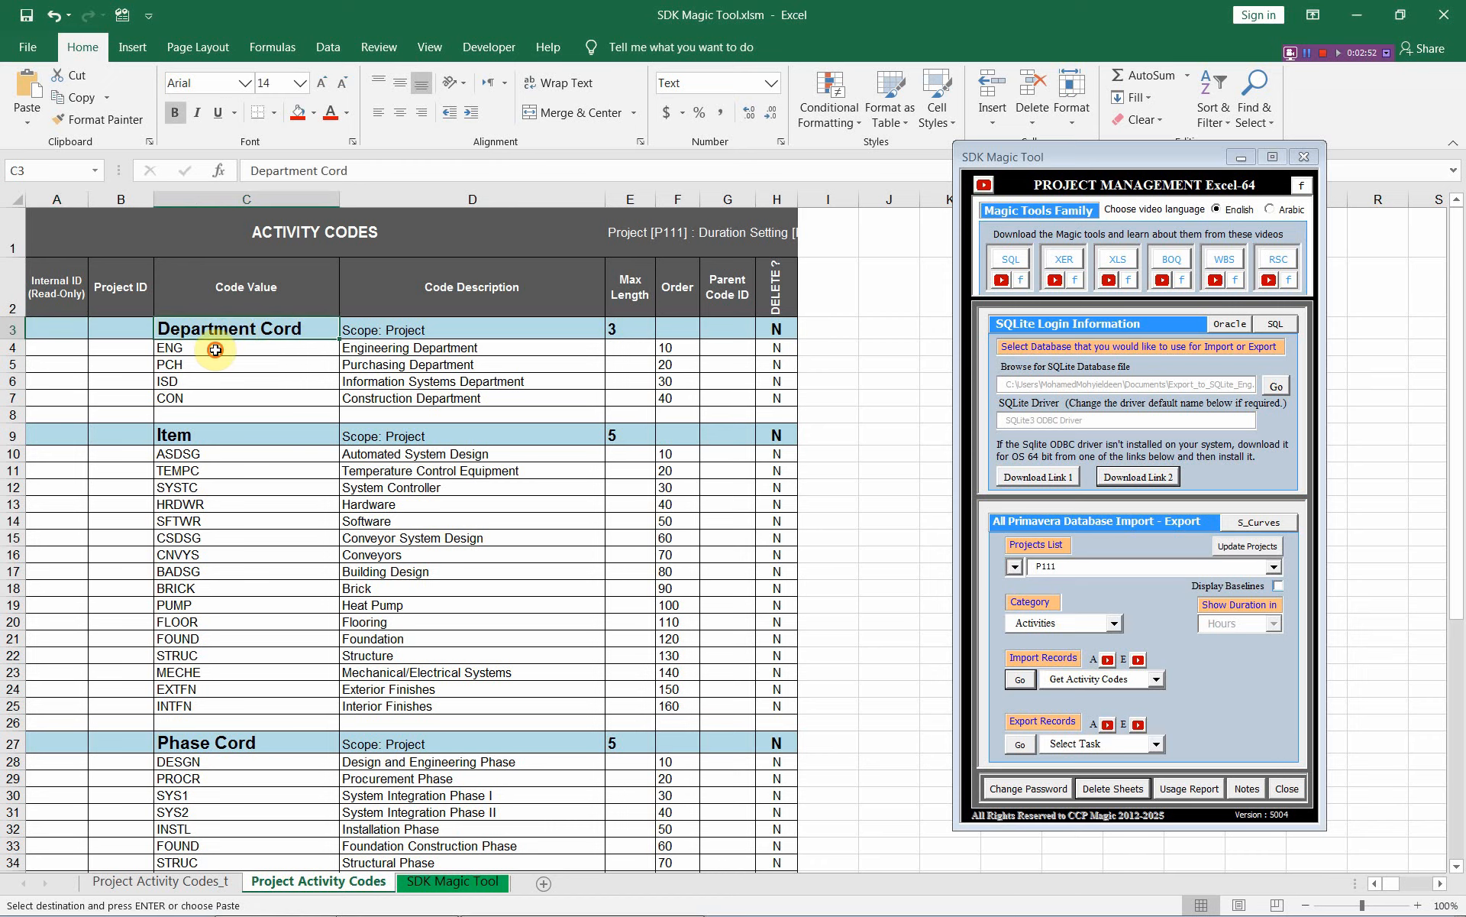
drag(216, 348, 216, 395)
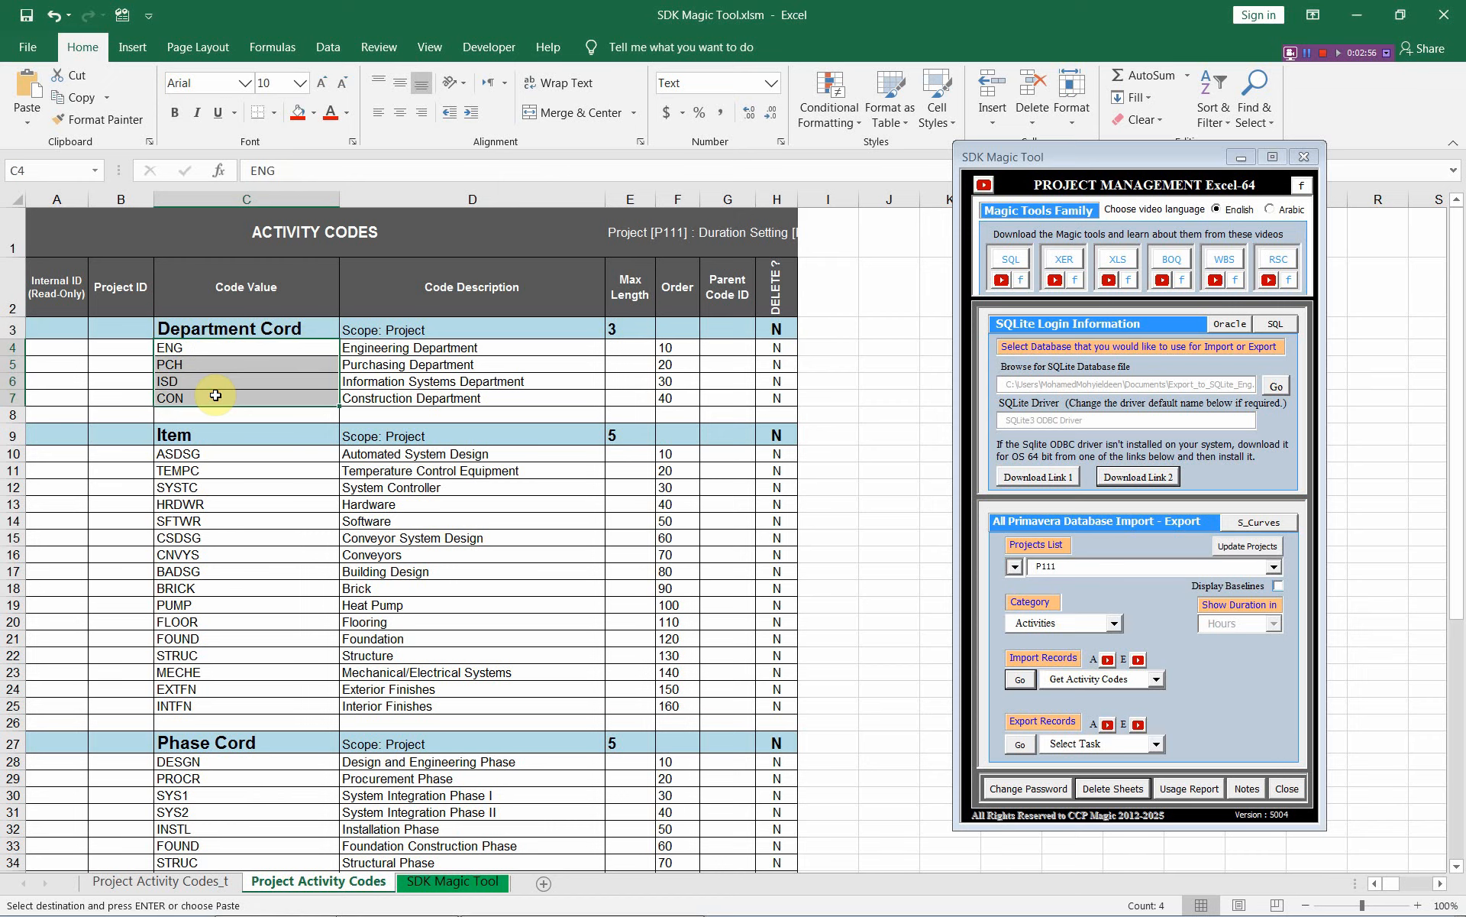
Examine the Department Cord, Item and Phase Cord groups with their code values, blank separator rows, Max Length and Order cells
click(10, 414)
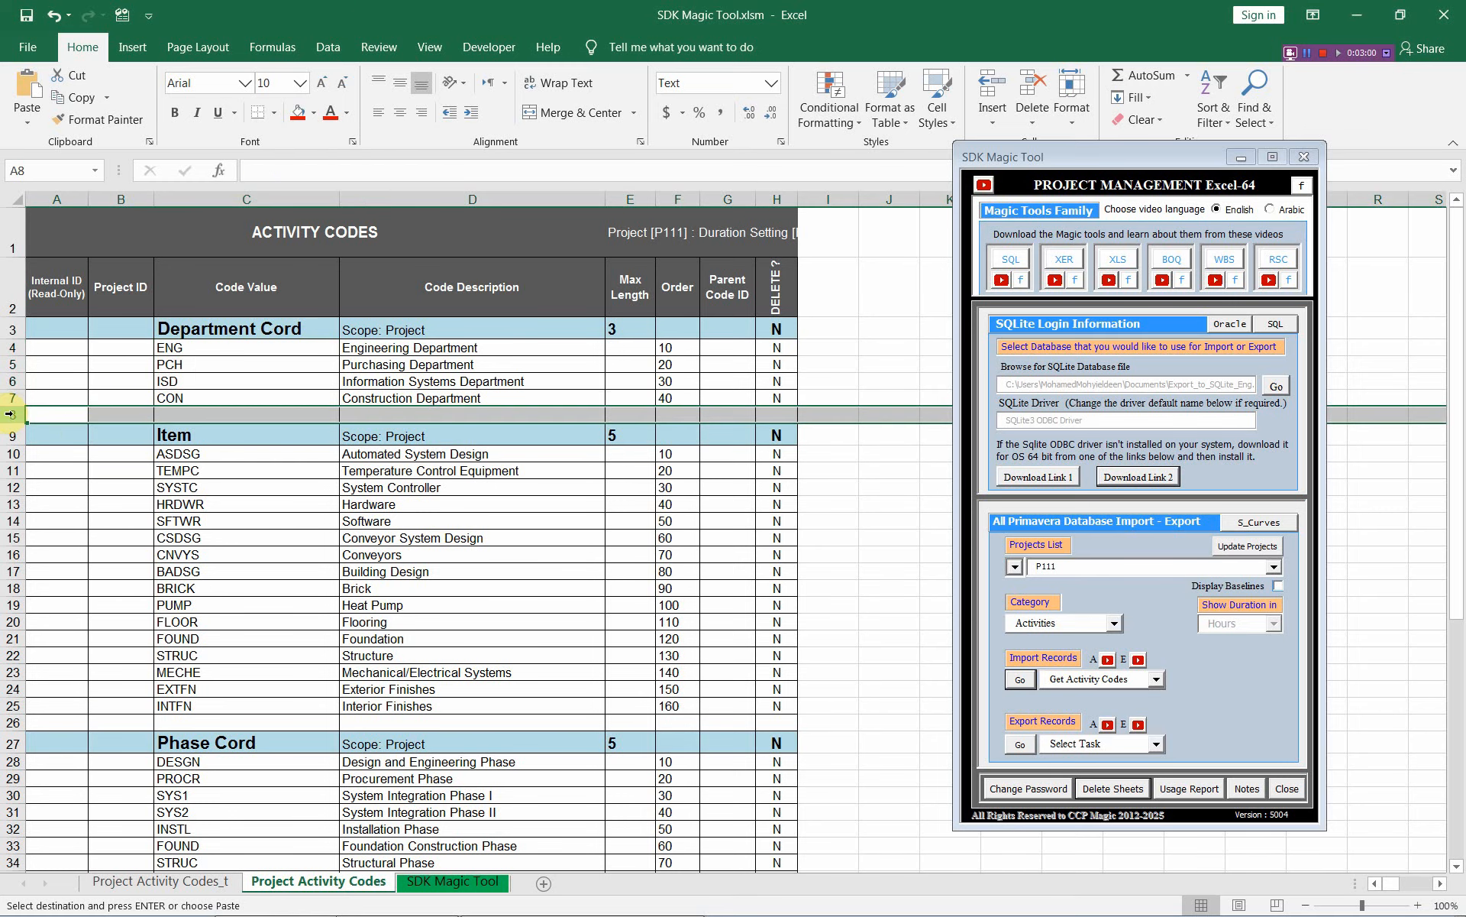
click(211, 433)
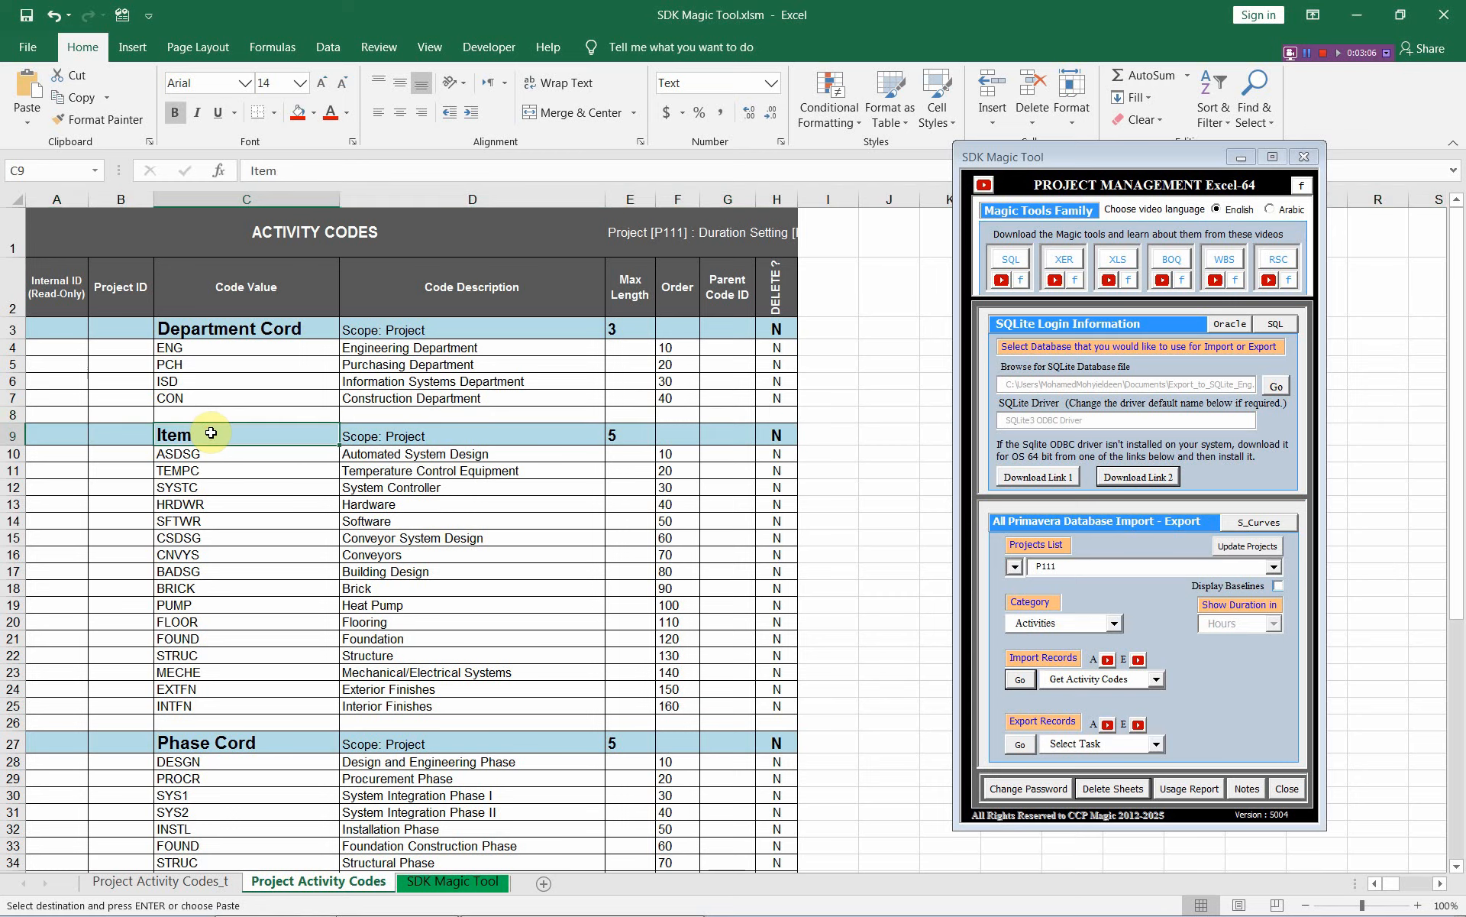
drag(225, 455, 224, 705)
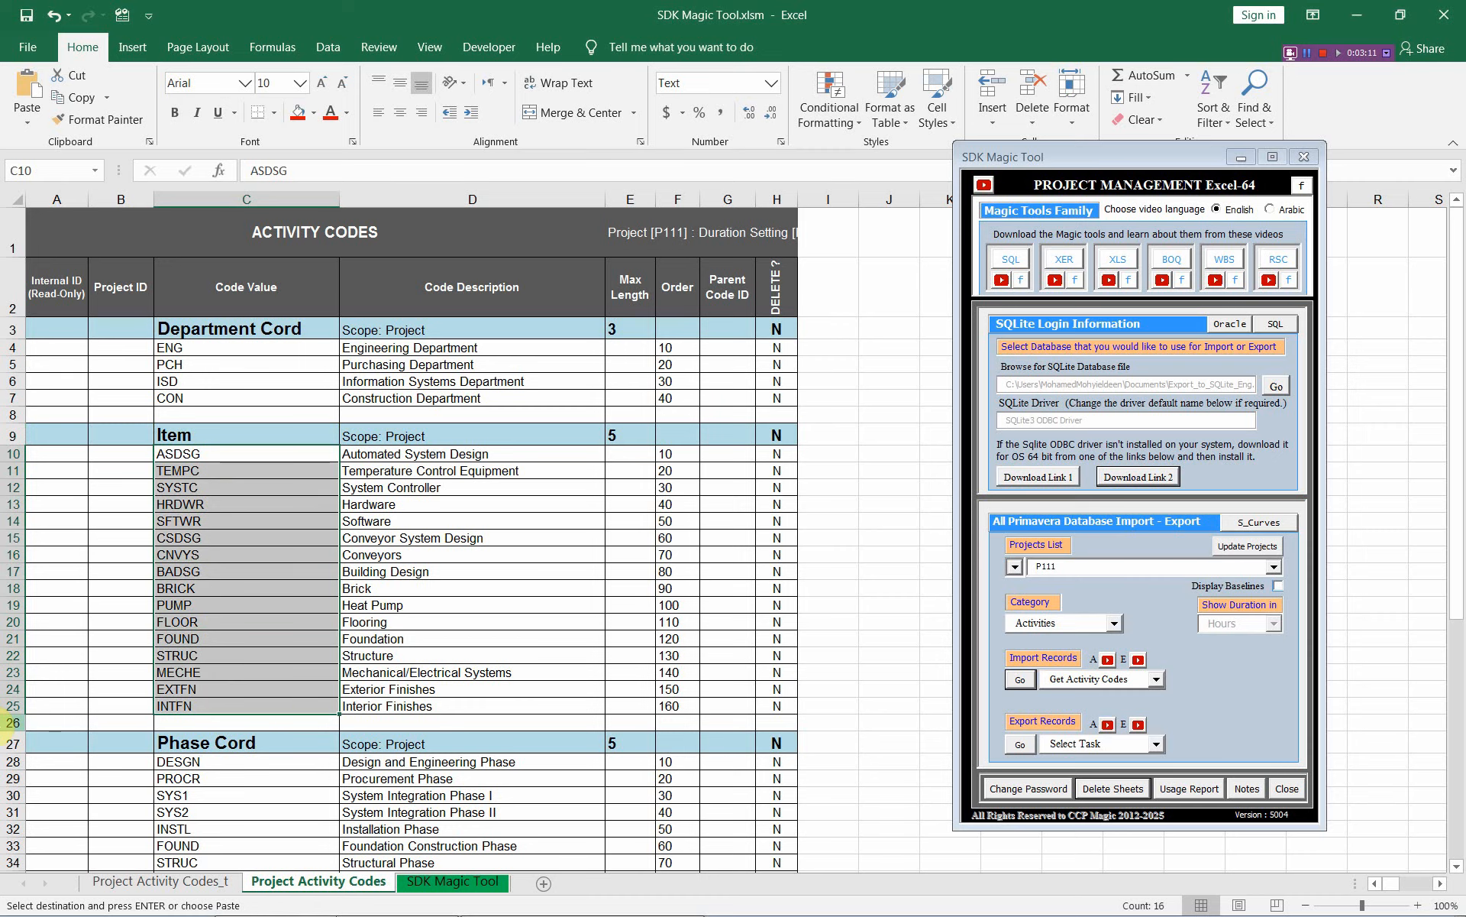
click(11, 723)
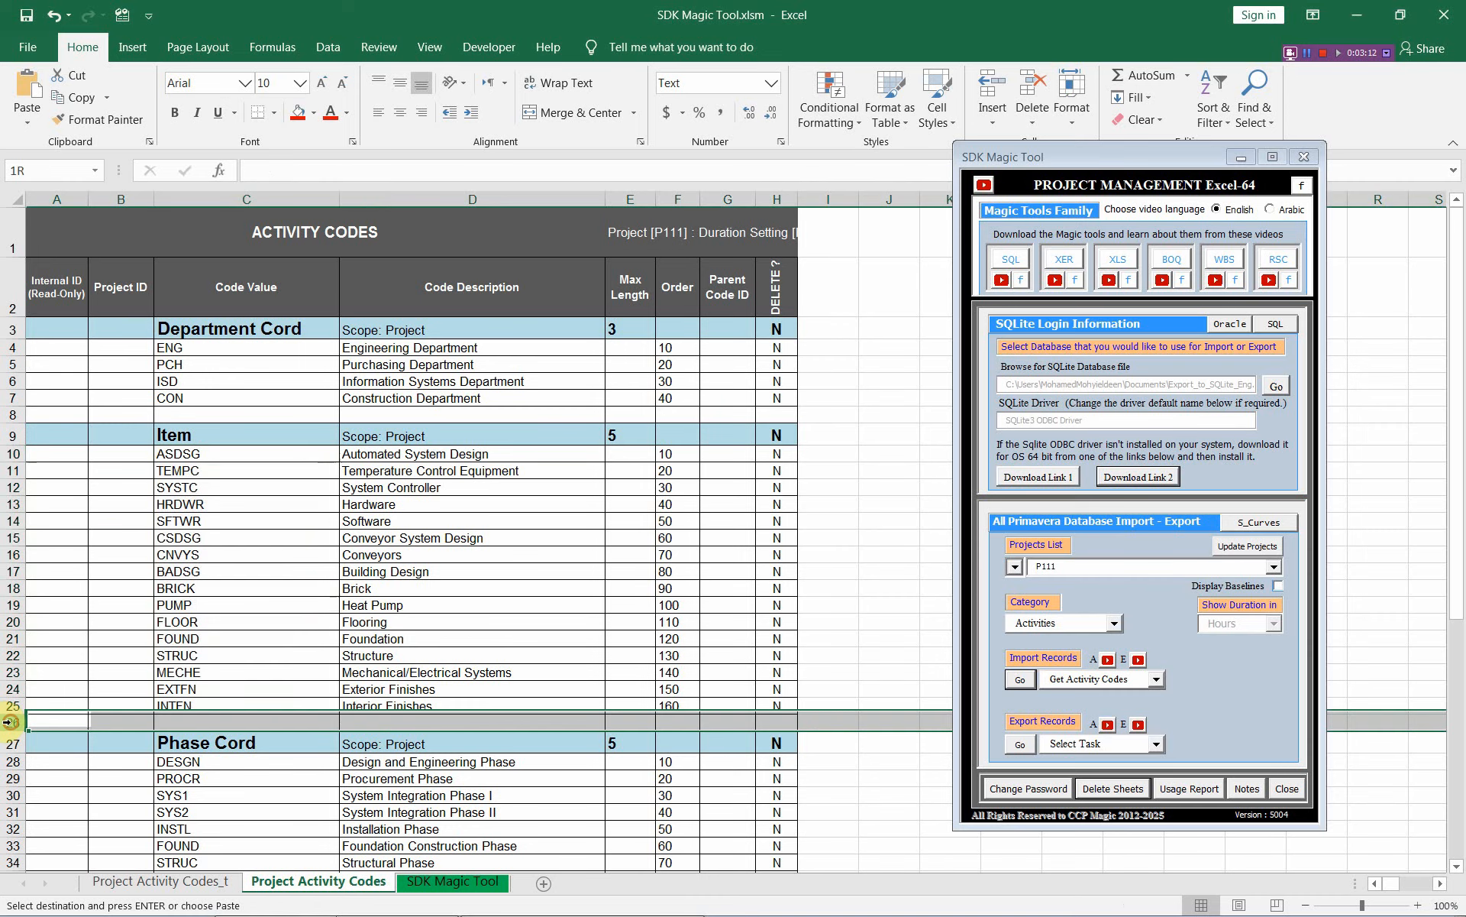
scroll(68, 557, down, 3)
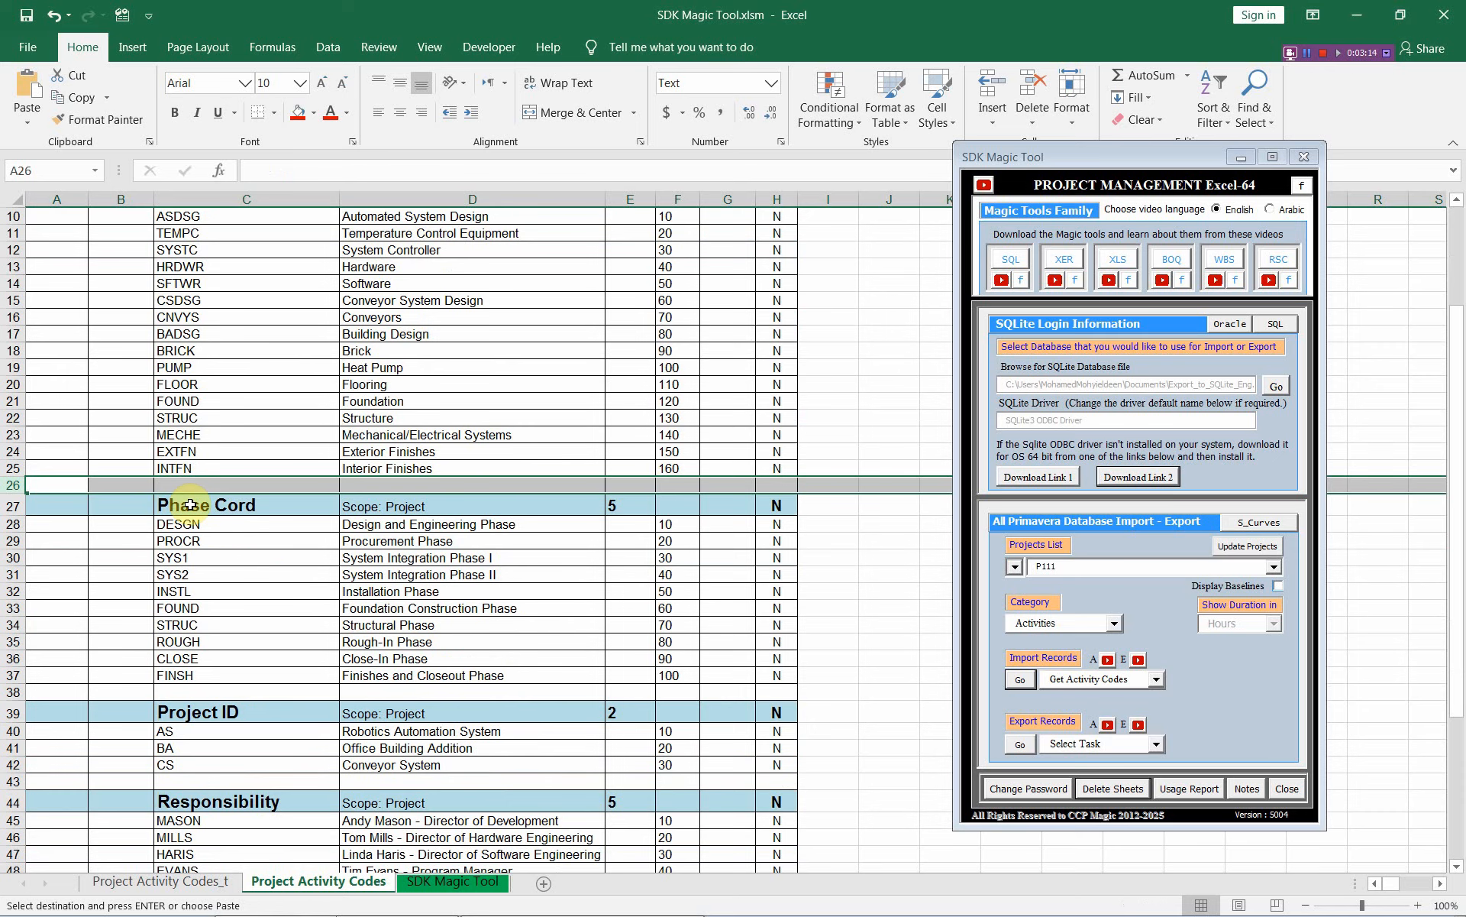
click(189, 505)
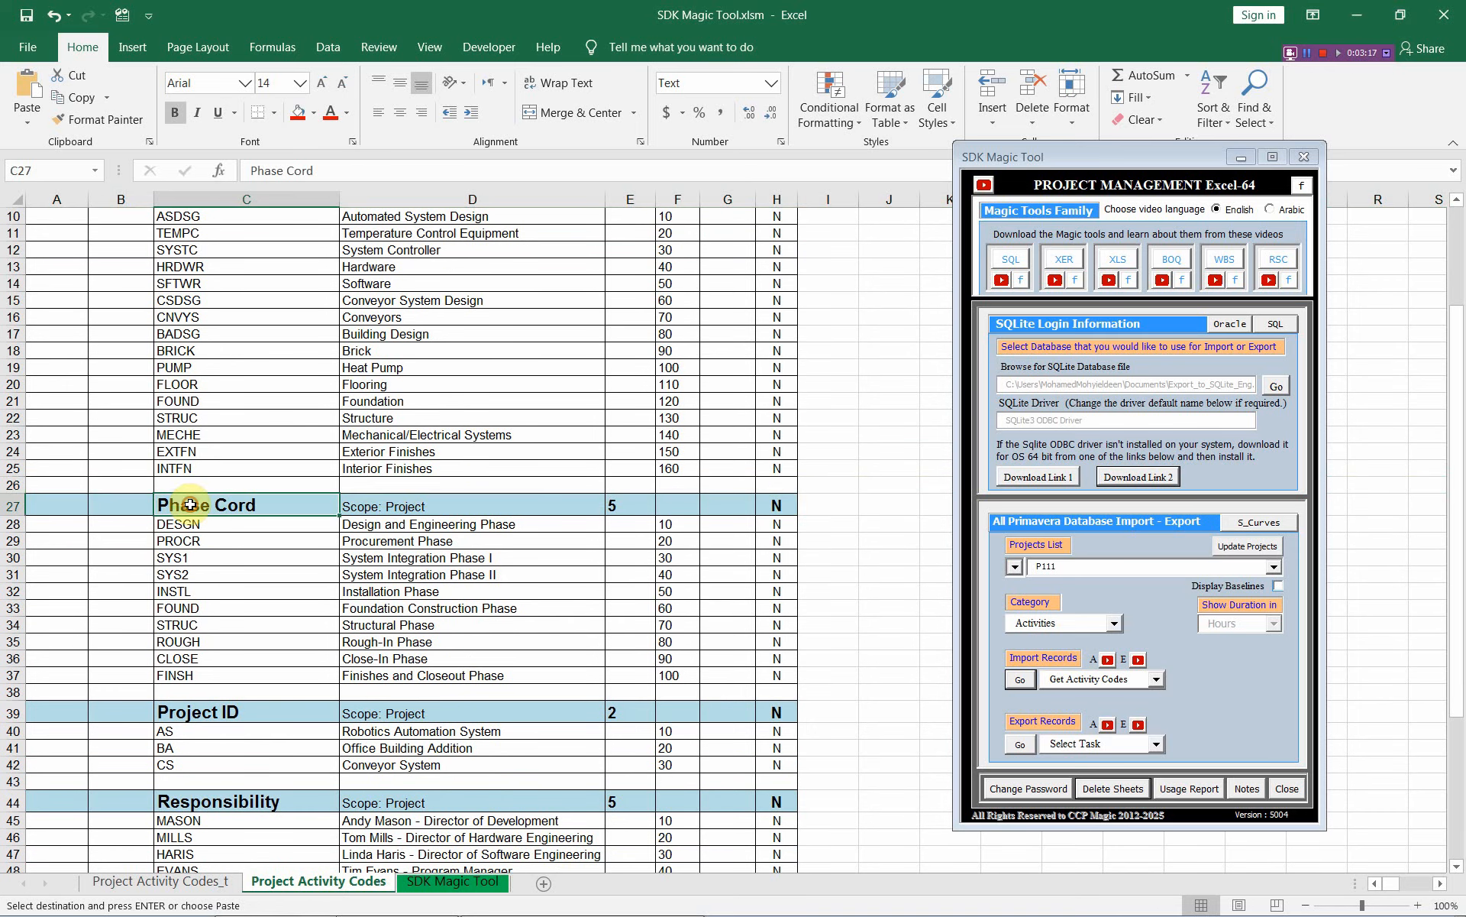
drag(194, 527, 194, 672)
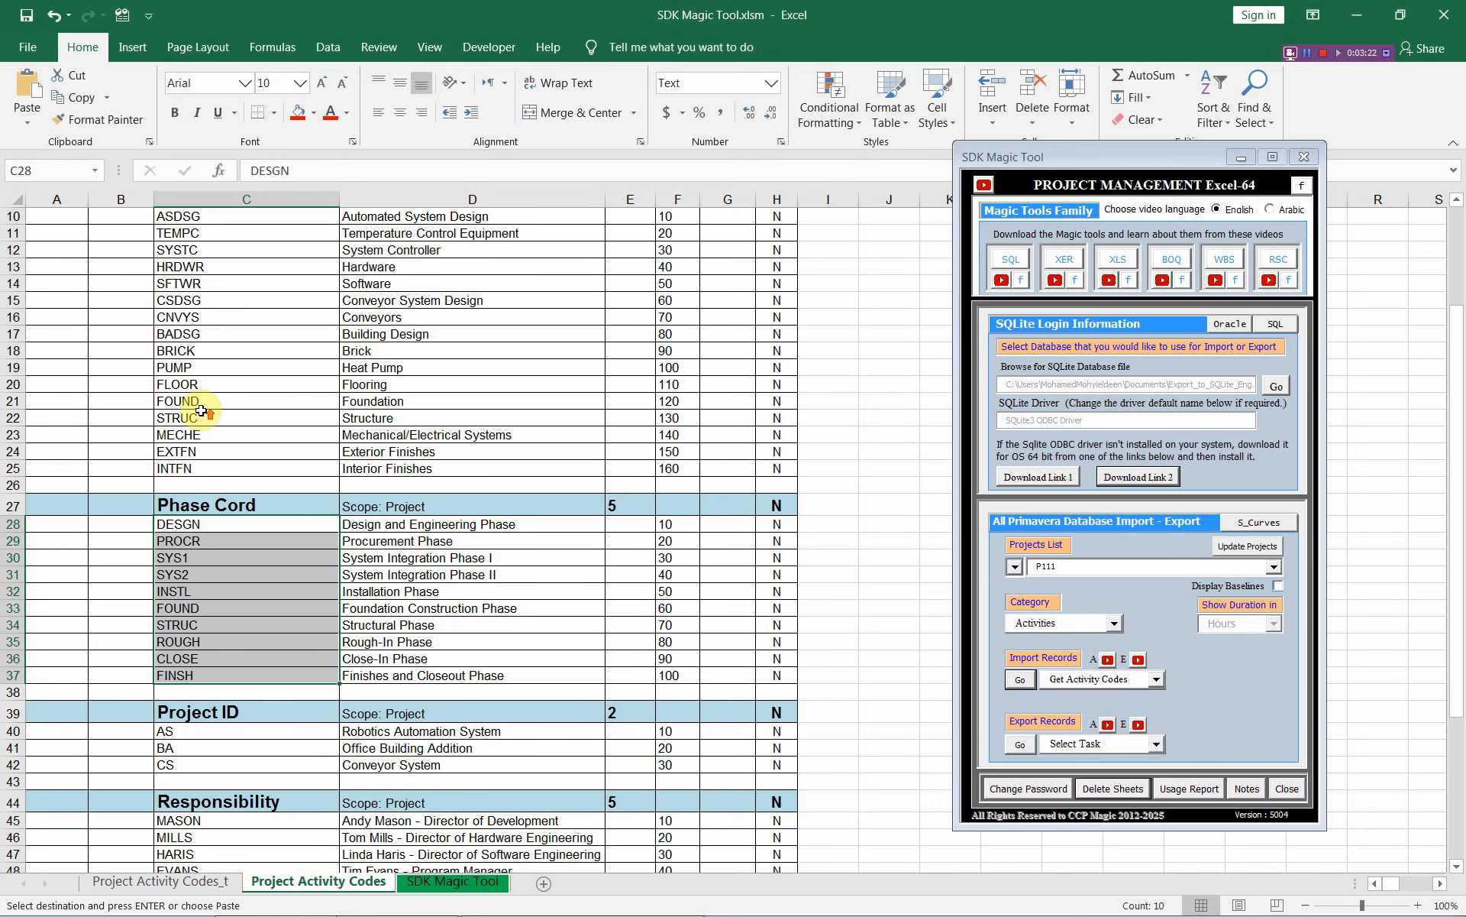
scroll(201, 411, up, 3)
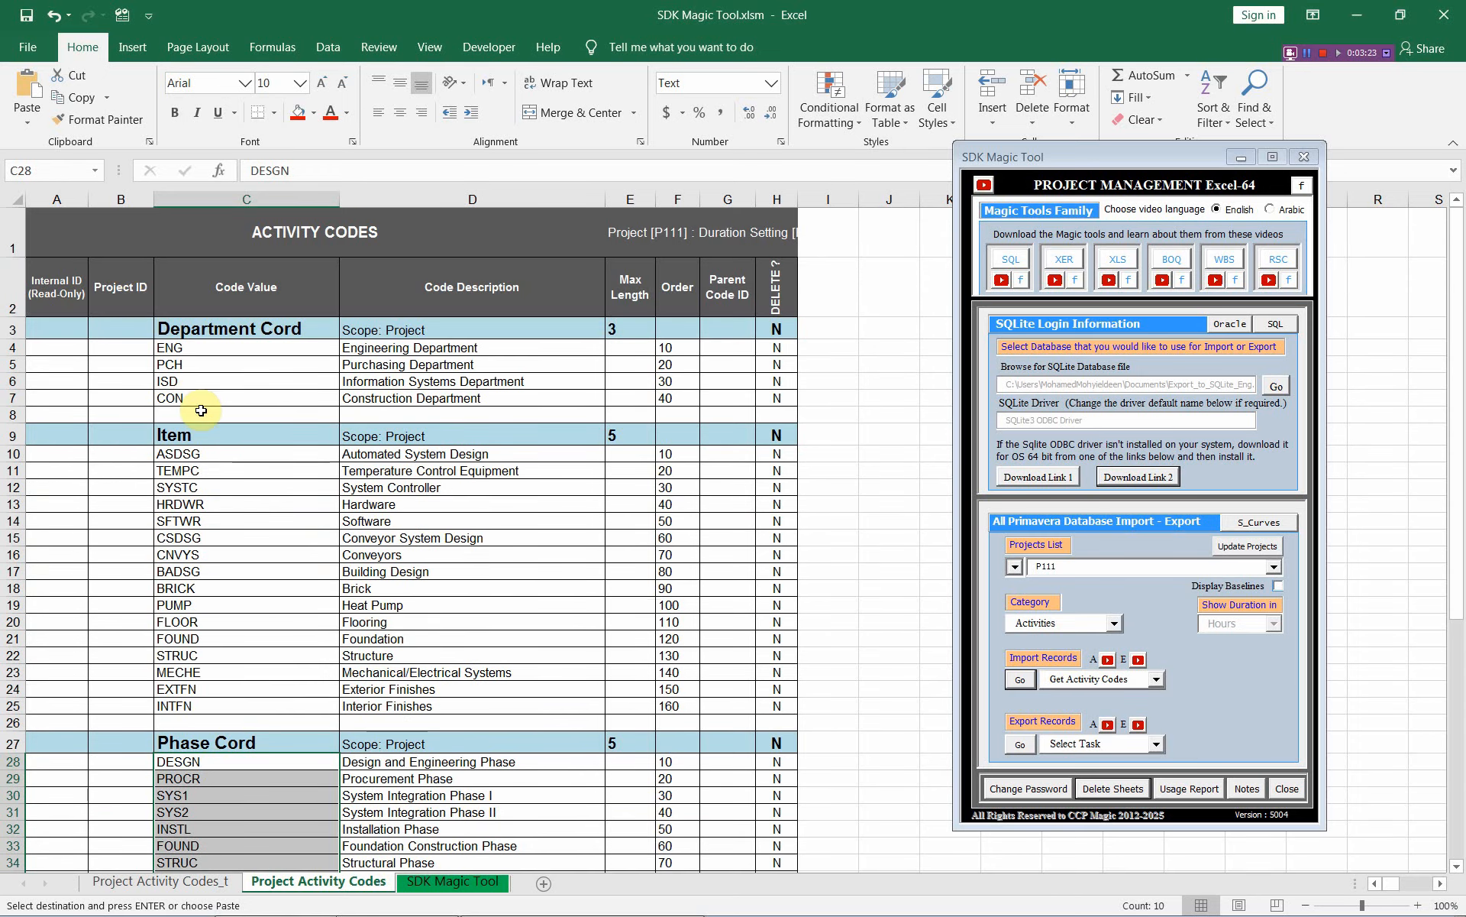
click(110, 238)
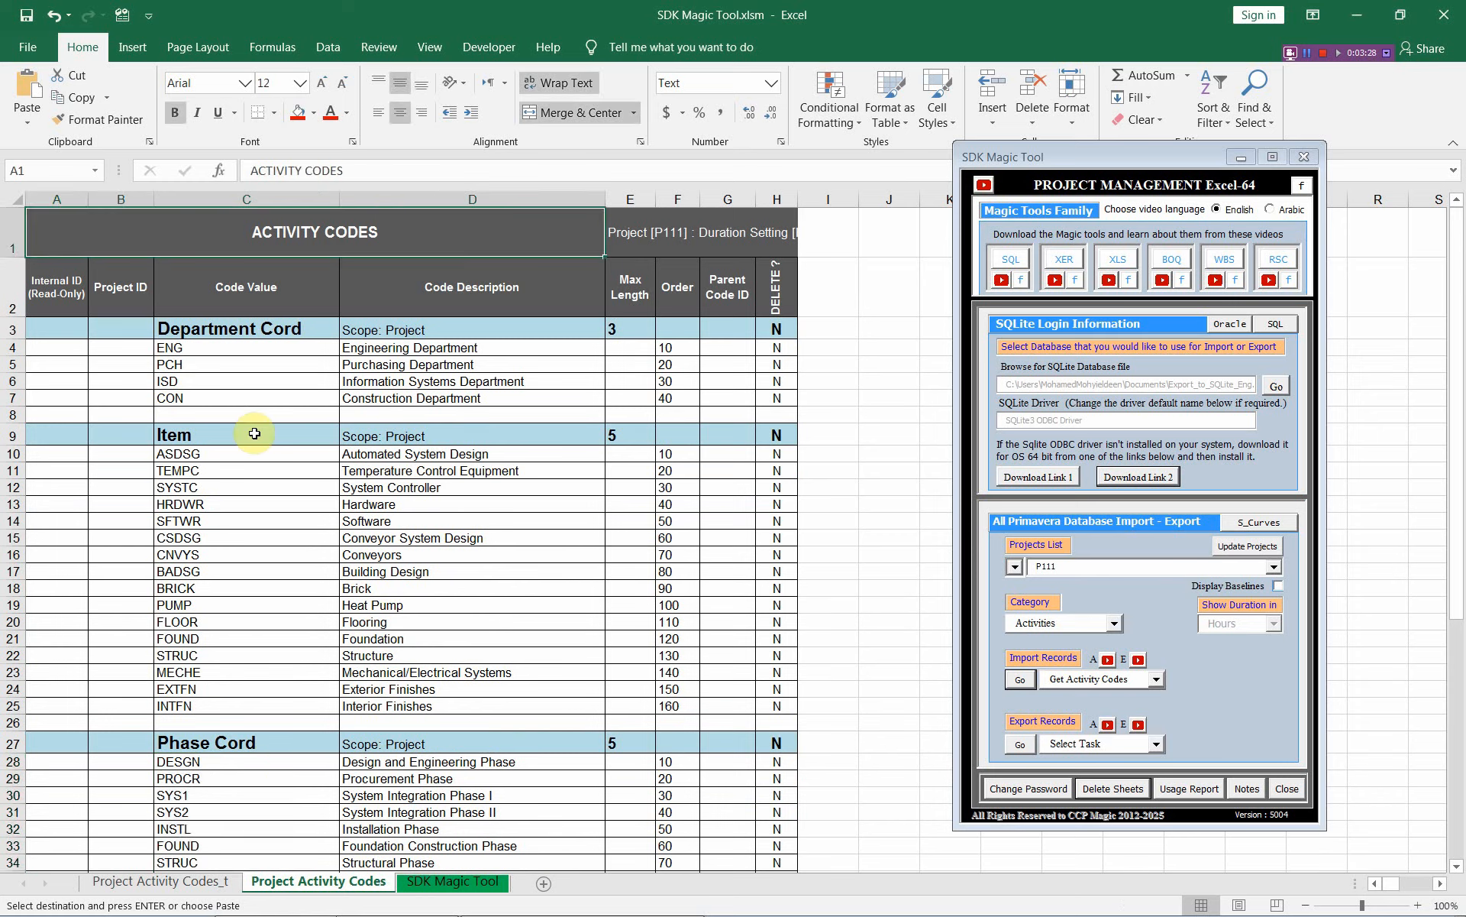
click(631, 332)
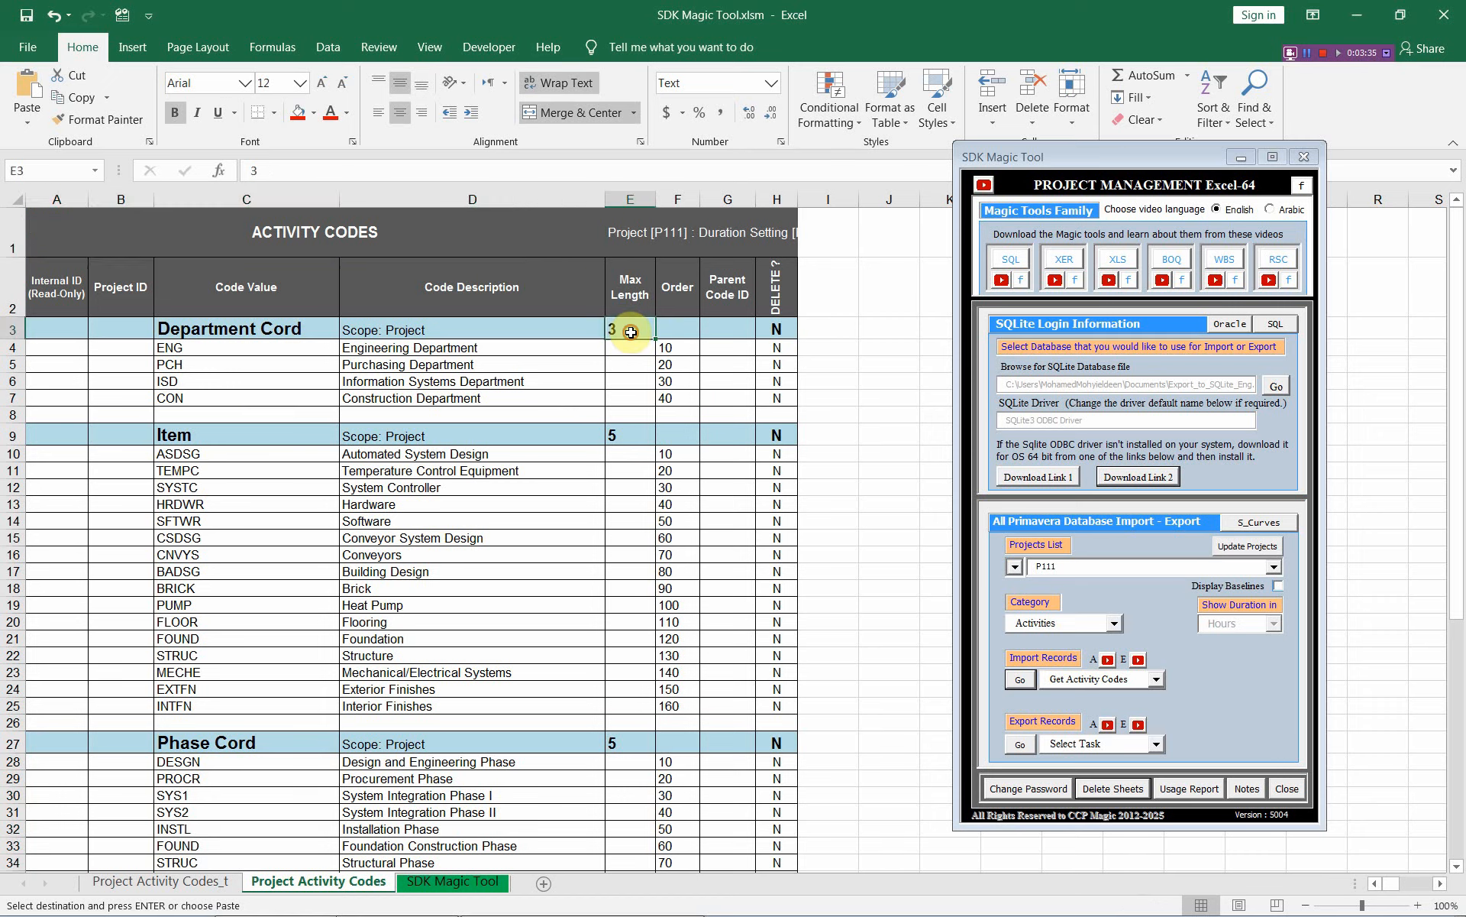
click(680, 327)
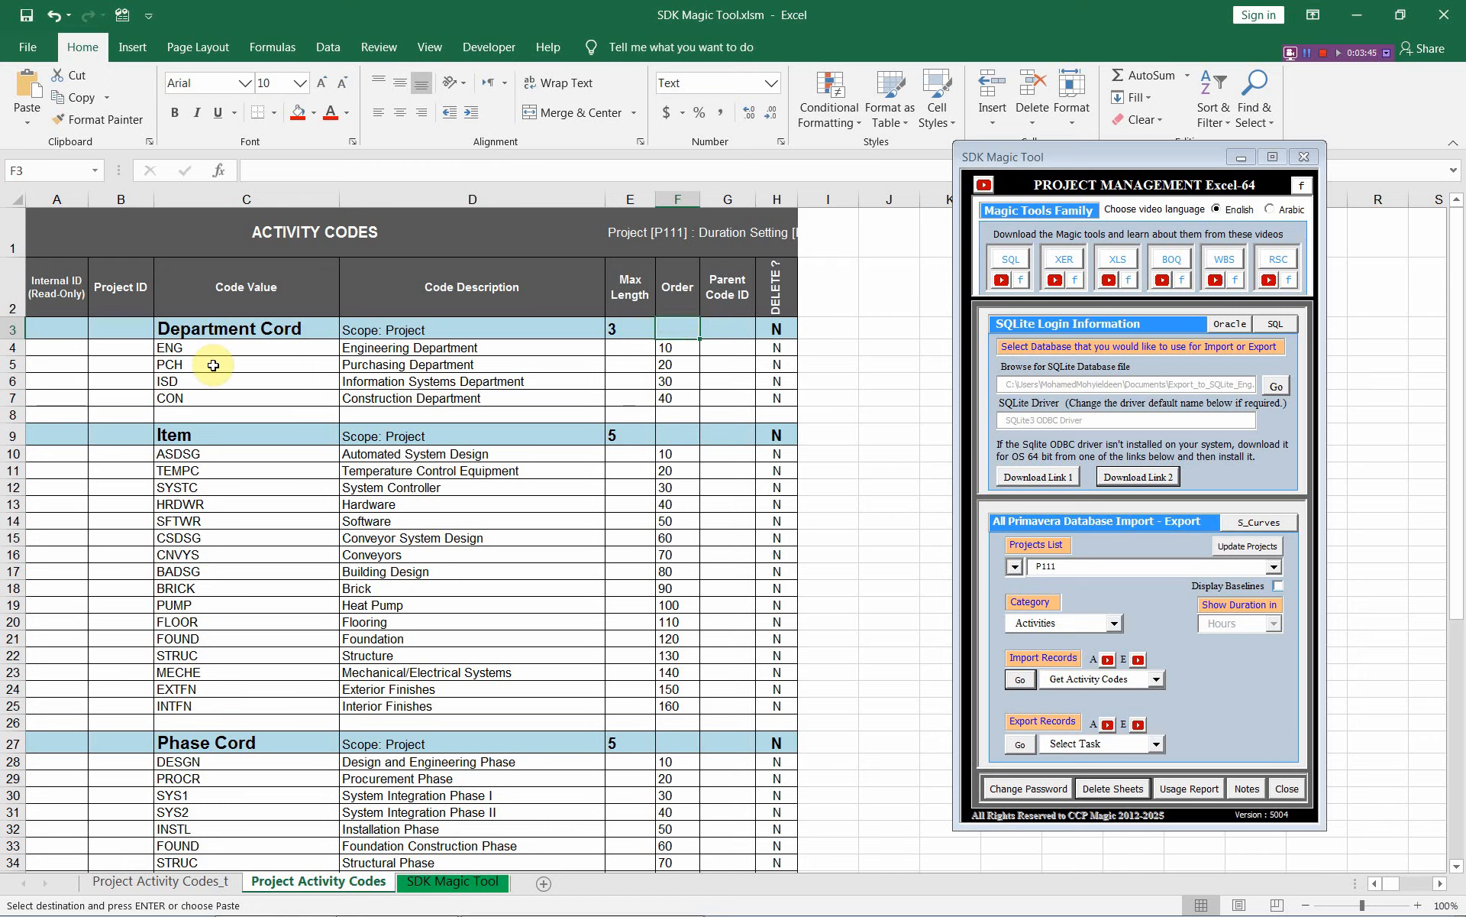
Export the activity codes of project P111 to the SQLite database with Set Activity Codes, and dismiss the completion message
click(141, 233)
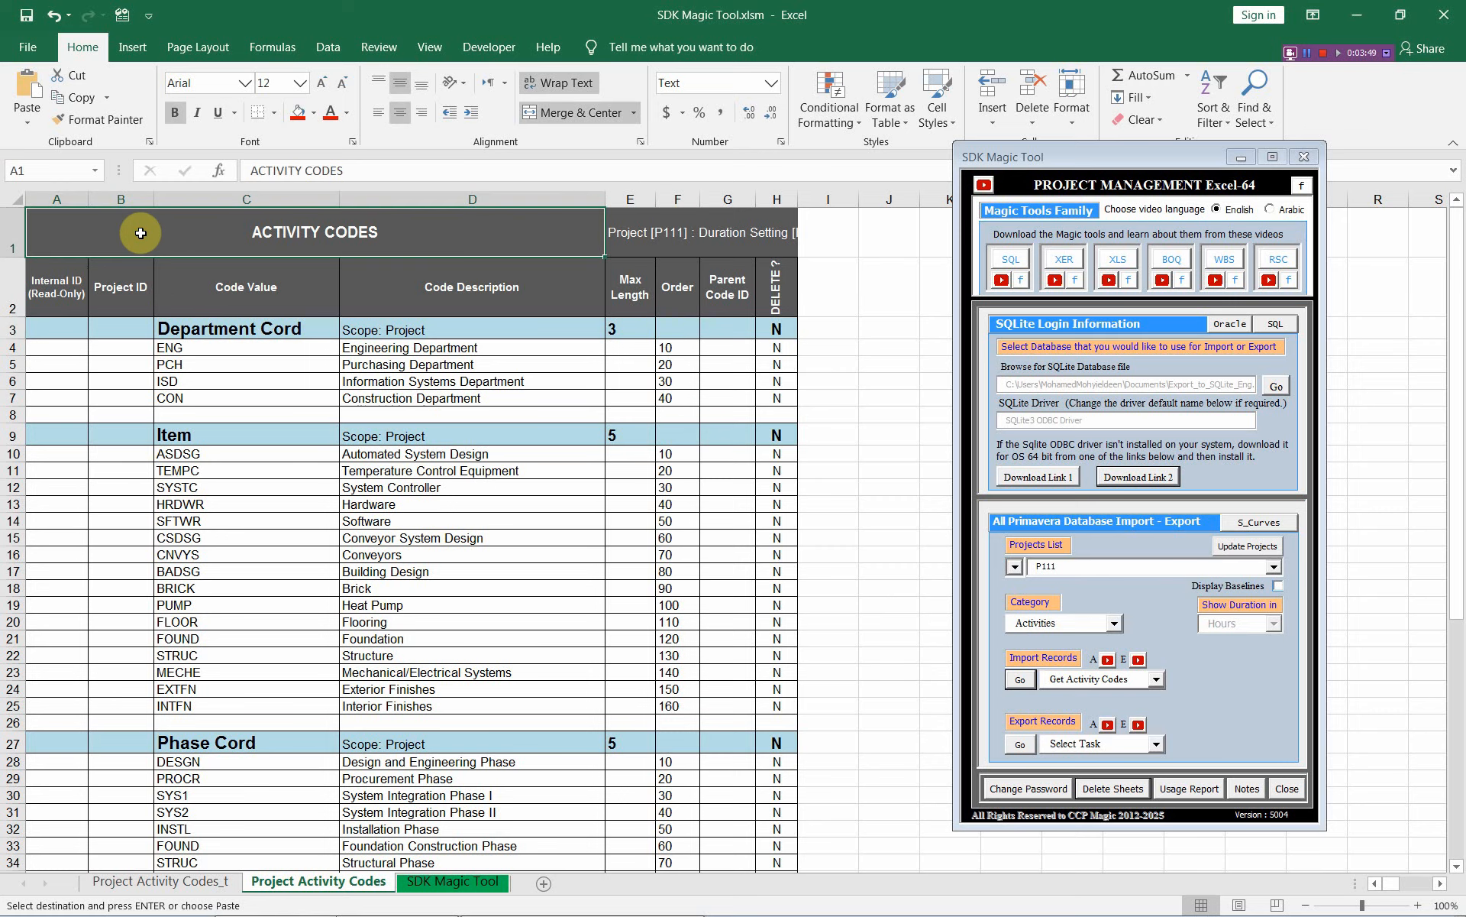
click(1156, 745)
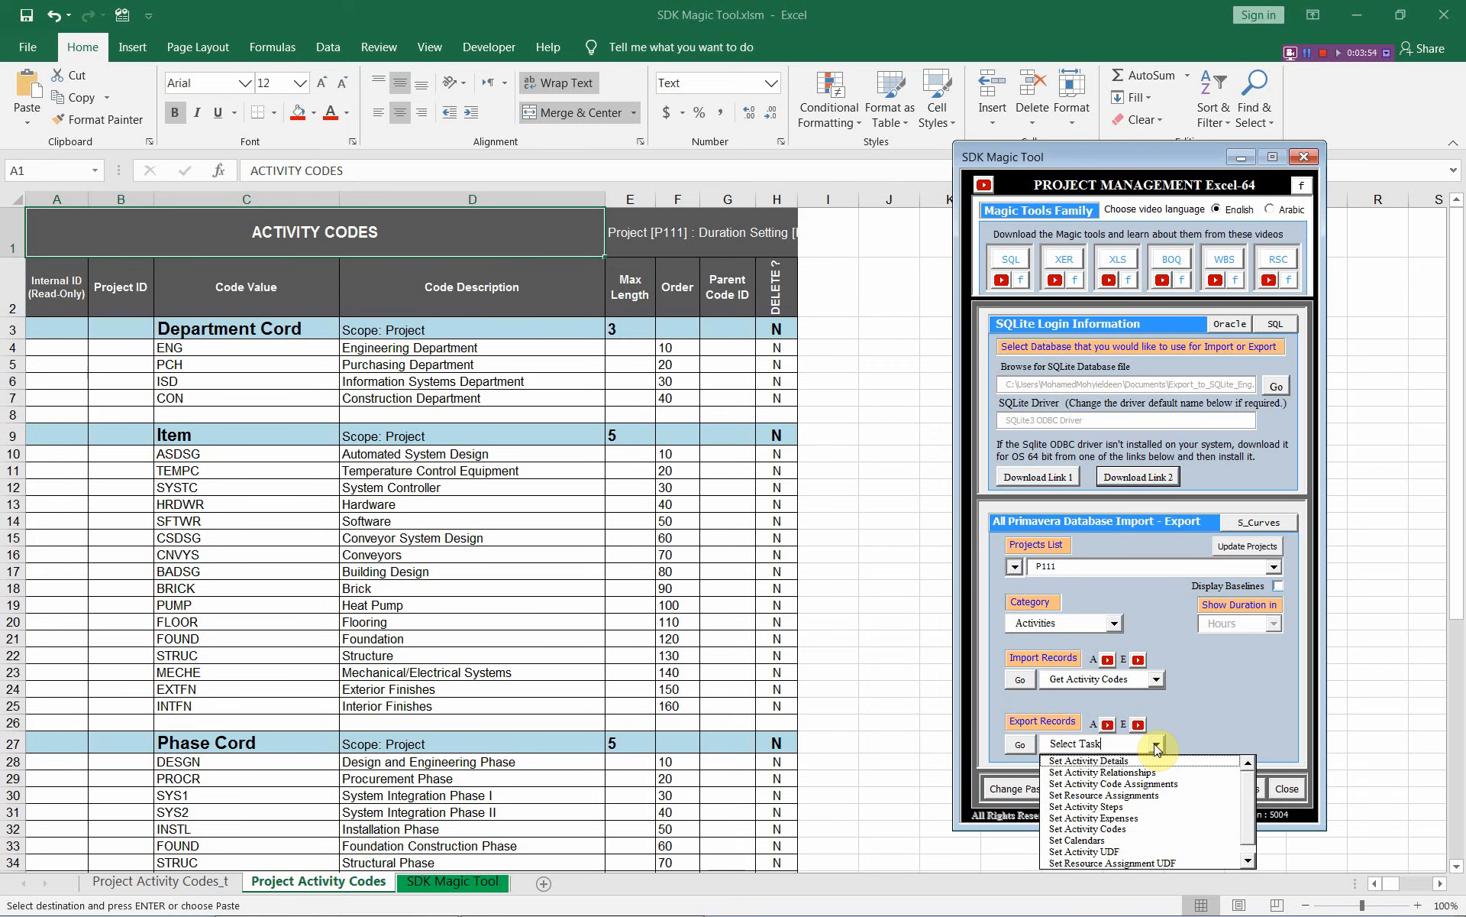
click(1137, 830)
click(1023, 745)
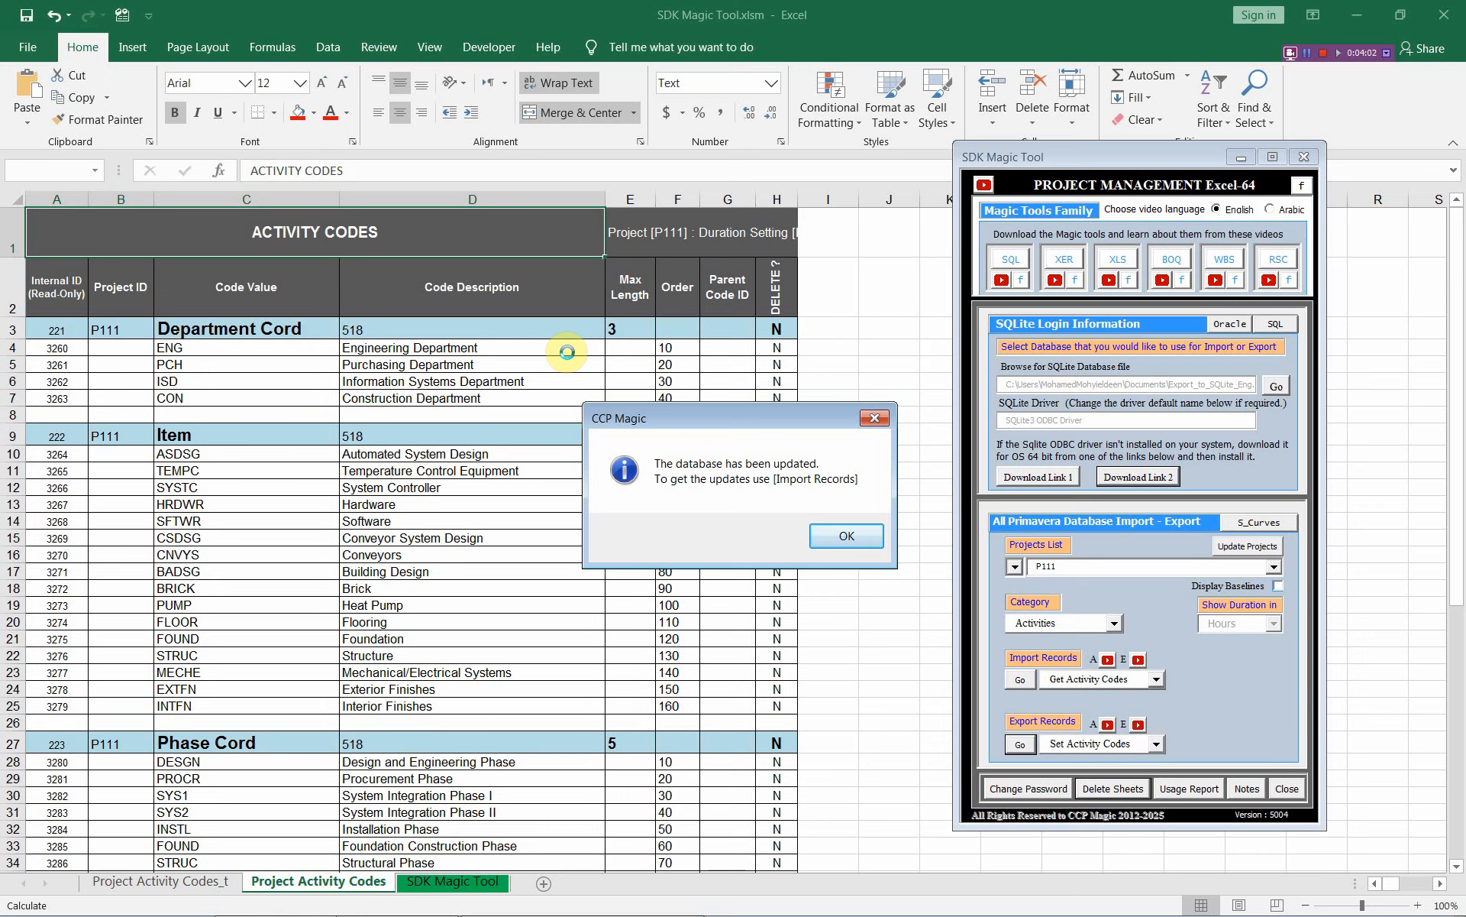
click(843, 539)
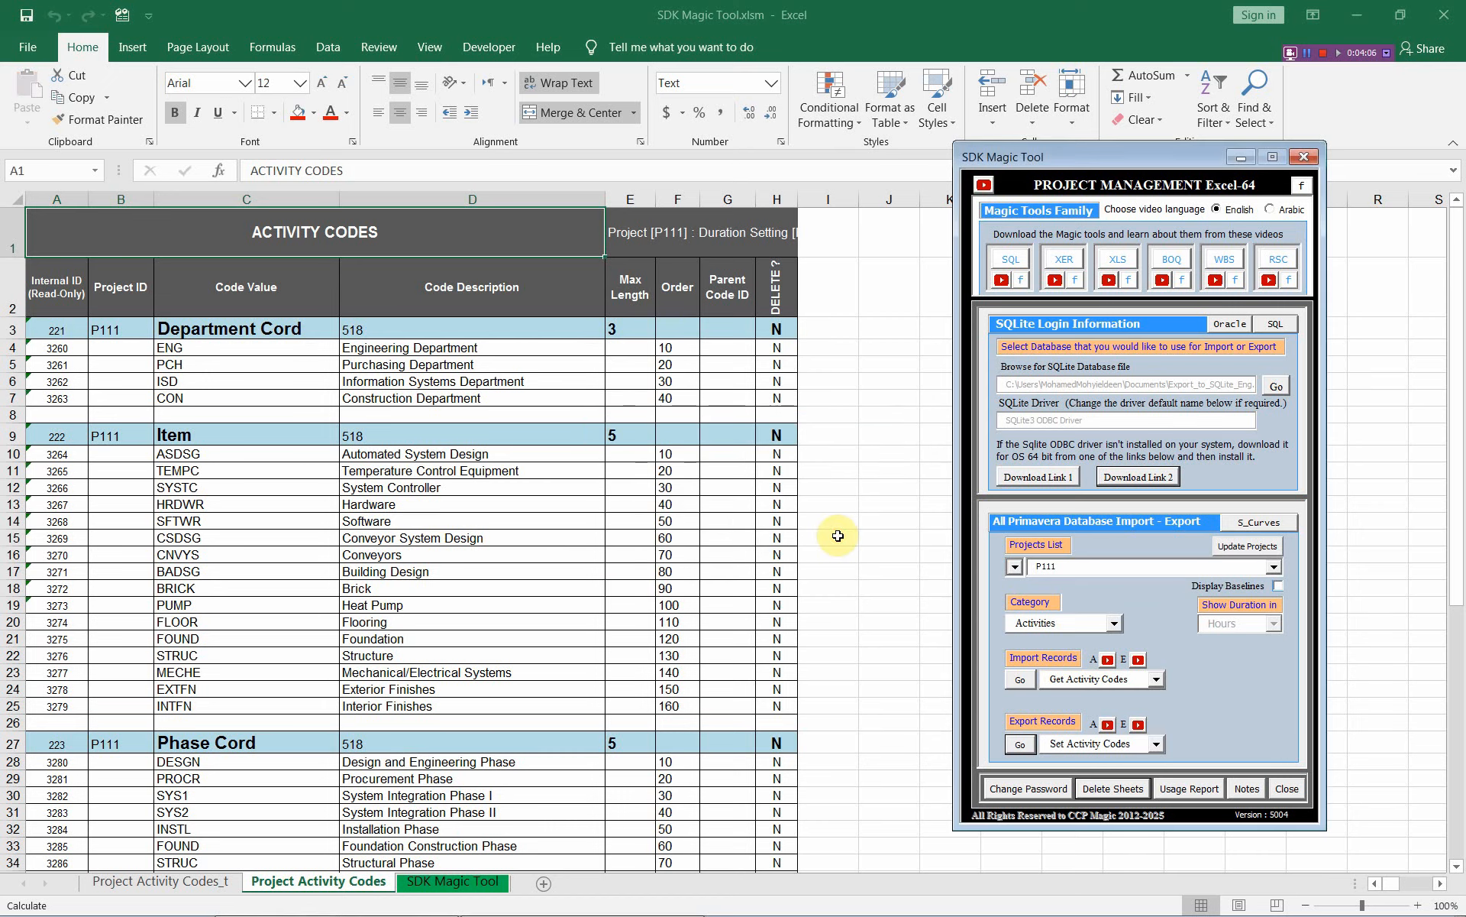
Check the Internal ID column of the exported rows, and import the P111 records again with Get Activity Codes
click(106, 239)
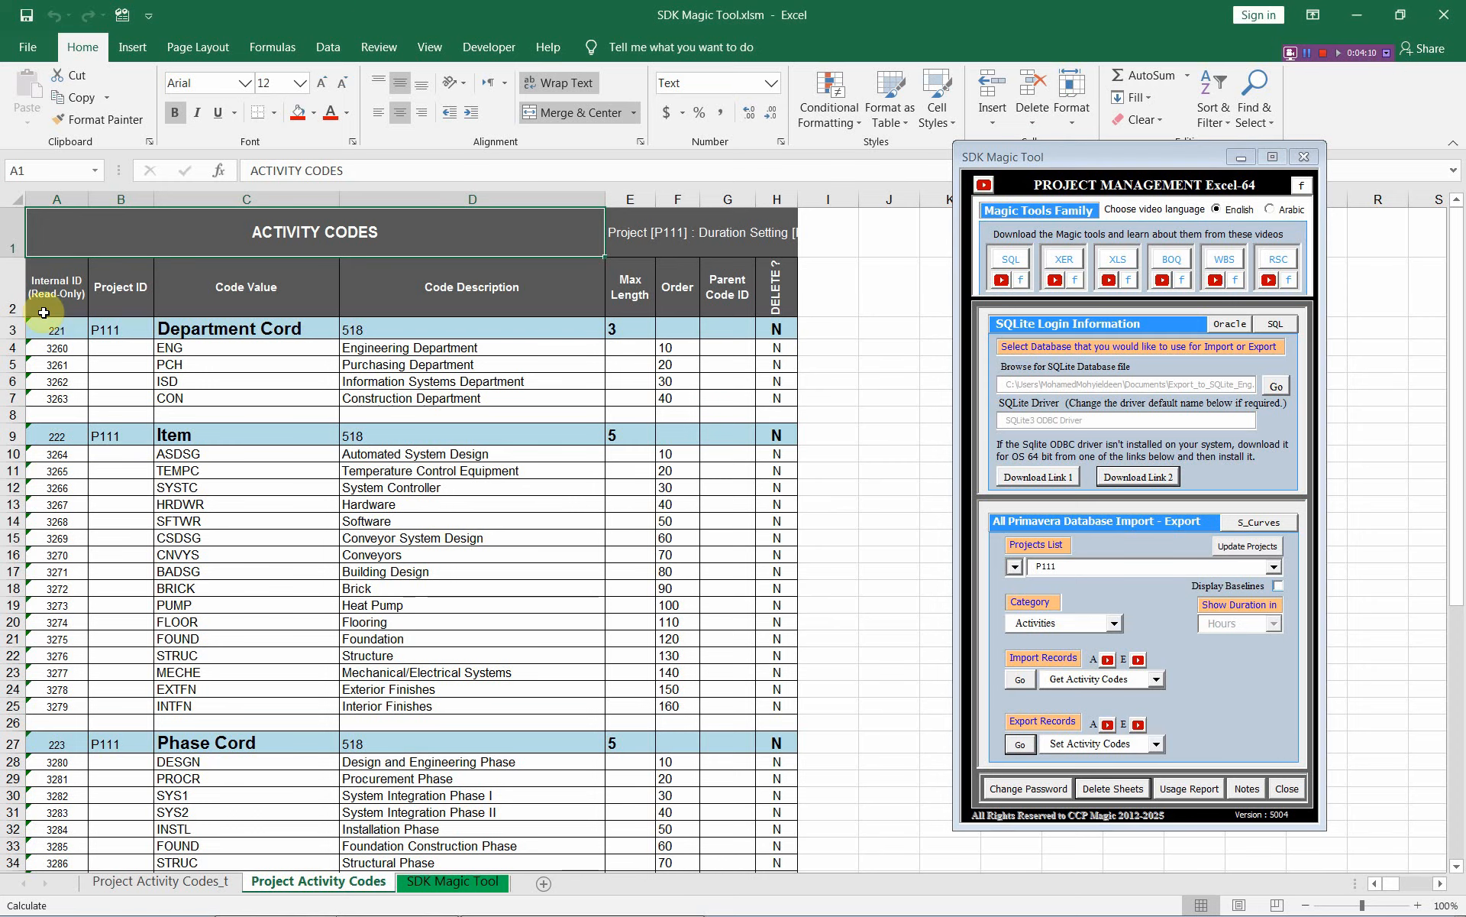
drag(49, 328, 68, 814)
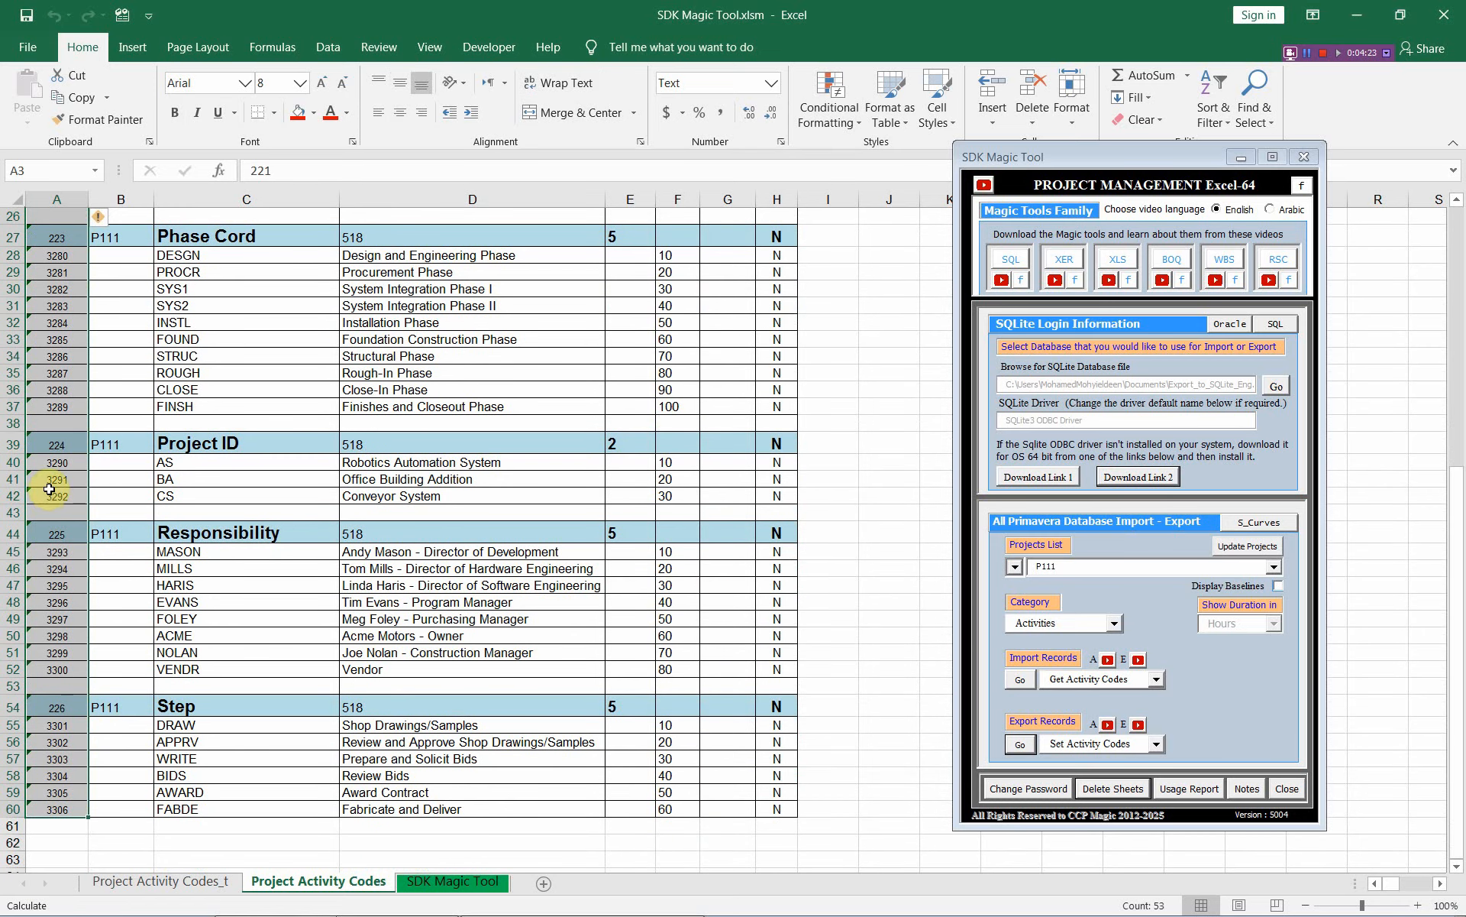
click(52, 237)
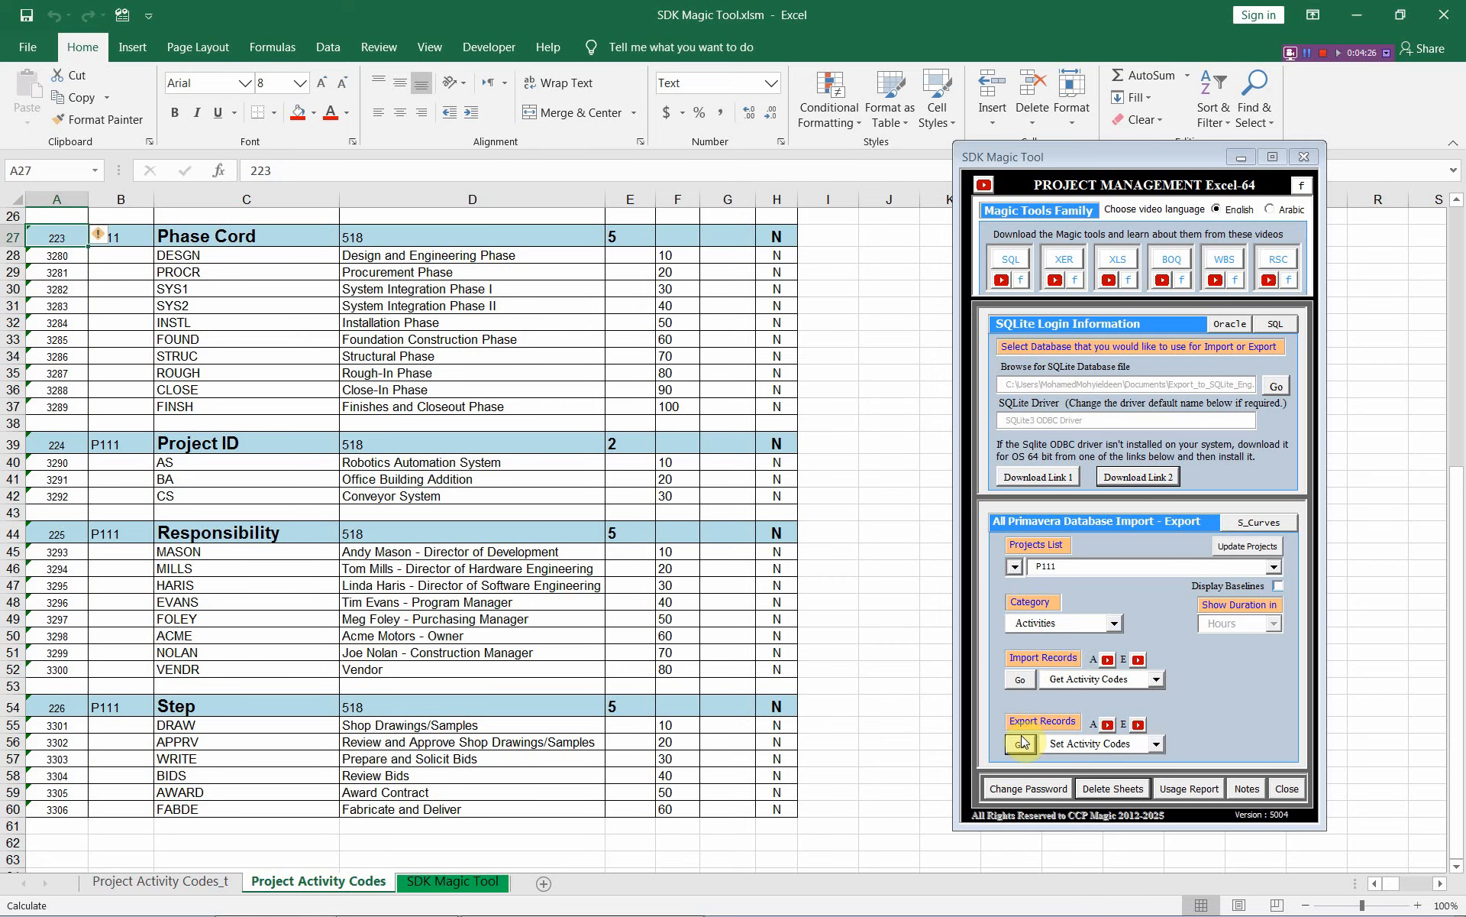
click(1020, 679)
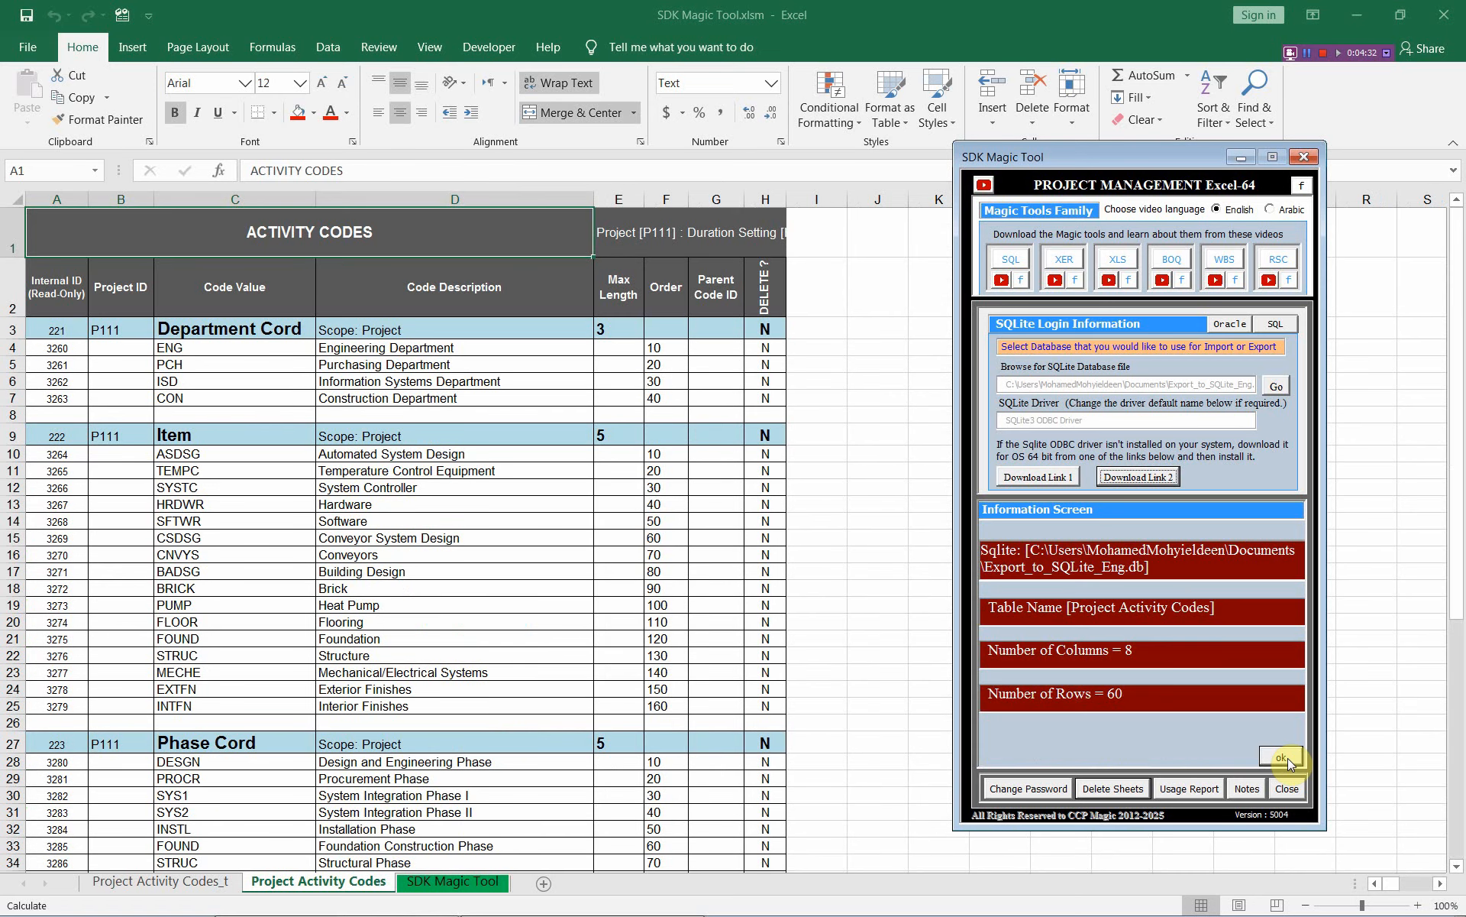
click(1287, 757)
click(133, 240)
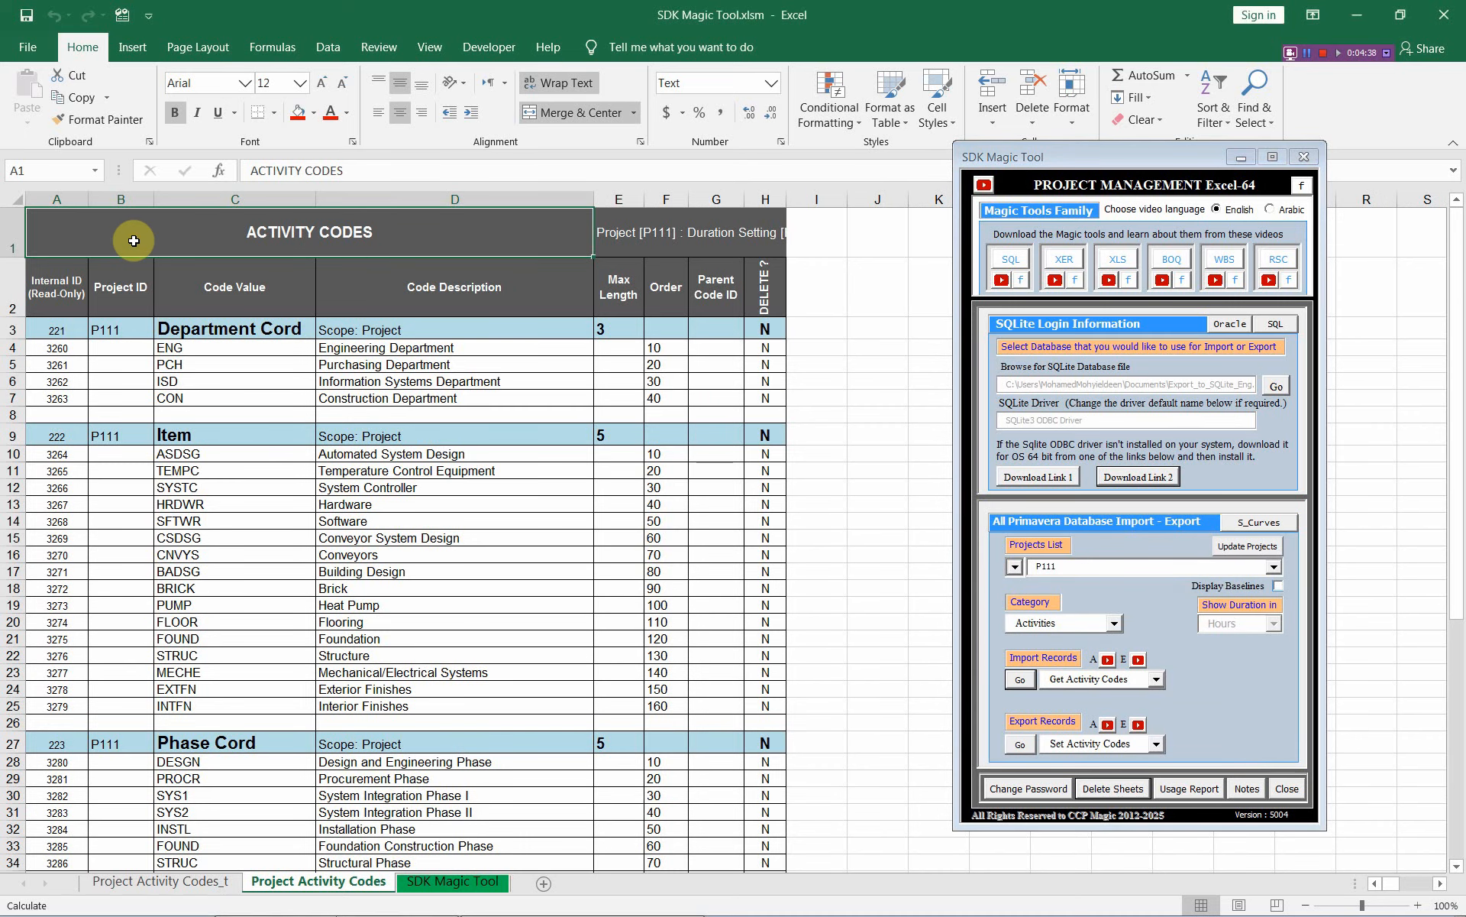
Switch to Primavera P6, refresh its data and open the enterprise Activity Codes dialog
key(alt+Tab)
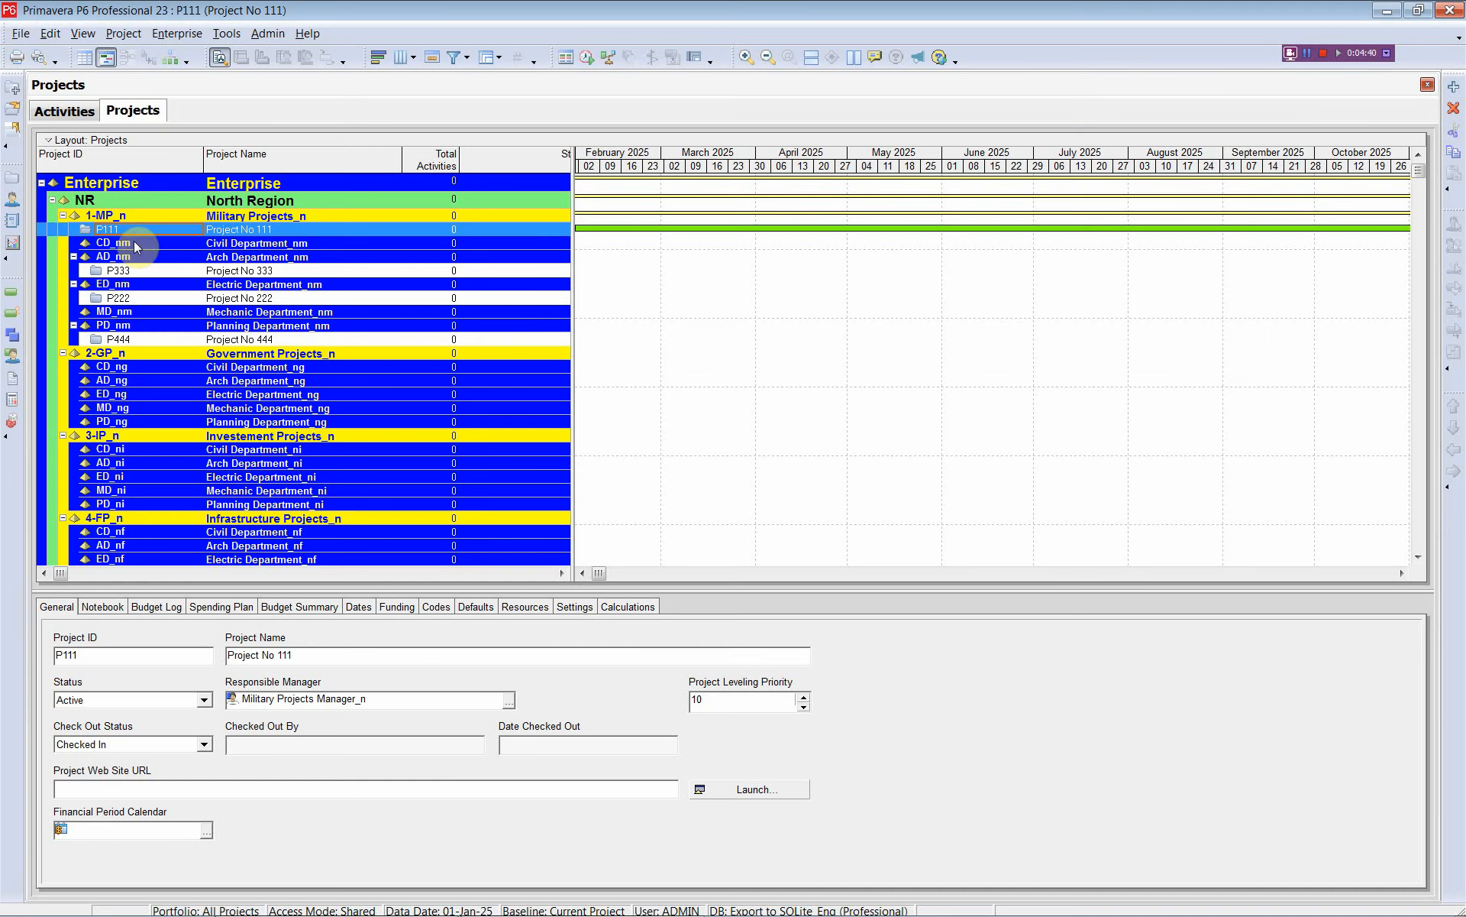
click(21, 34)
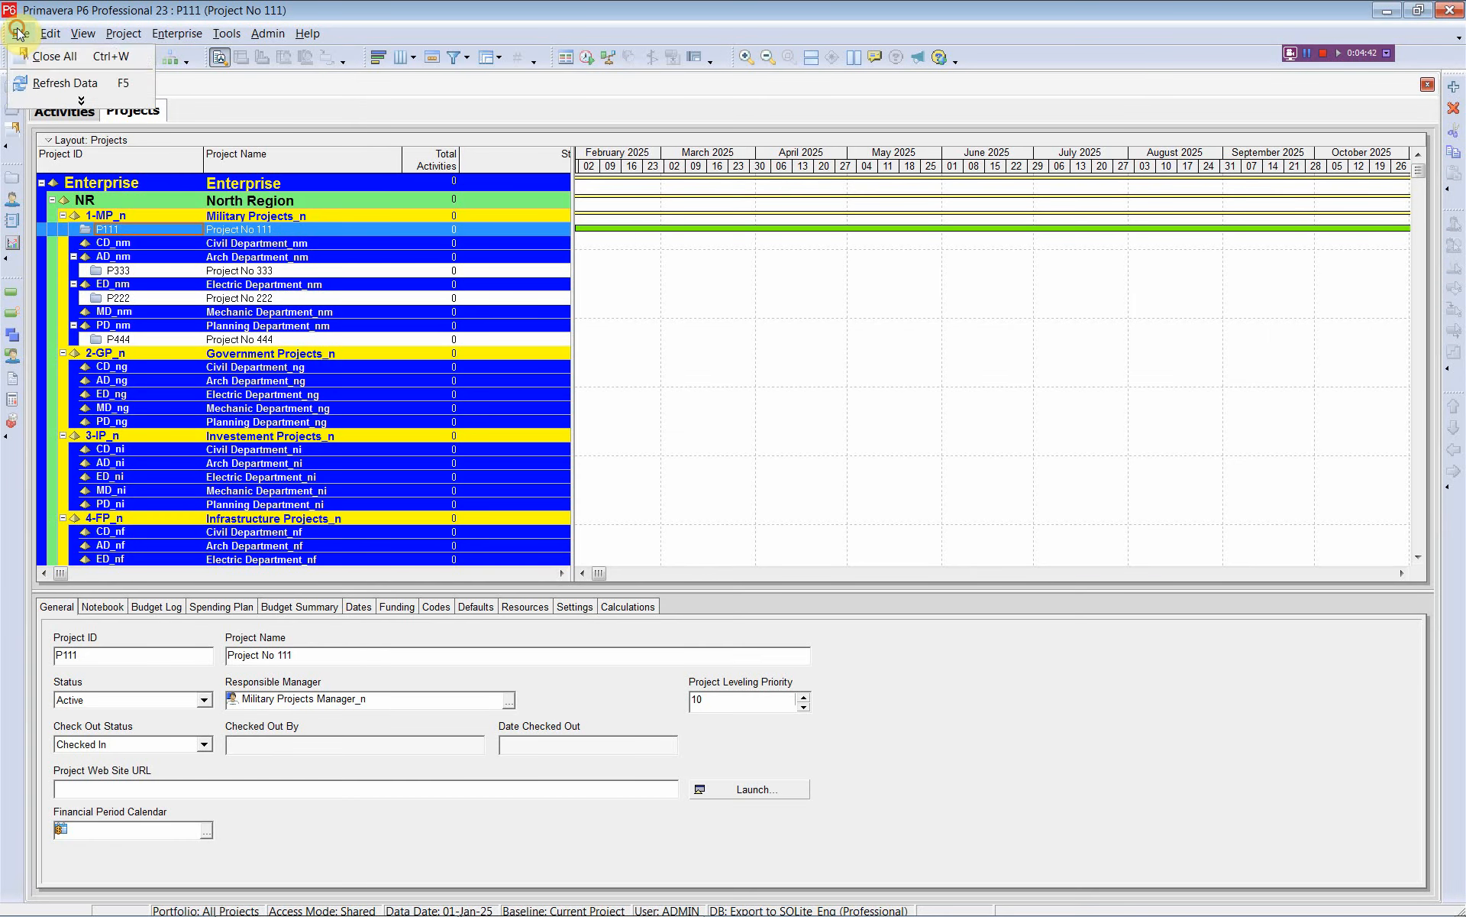
click(57, 82)
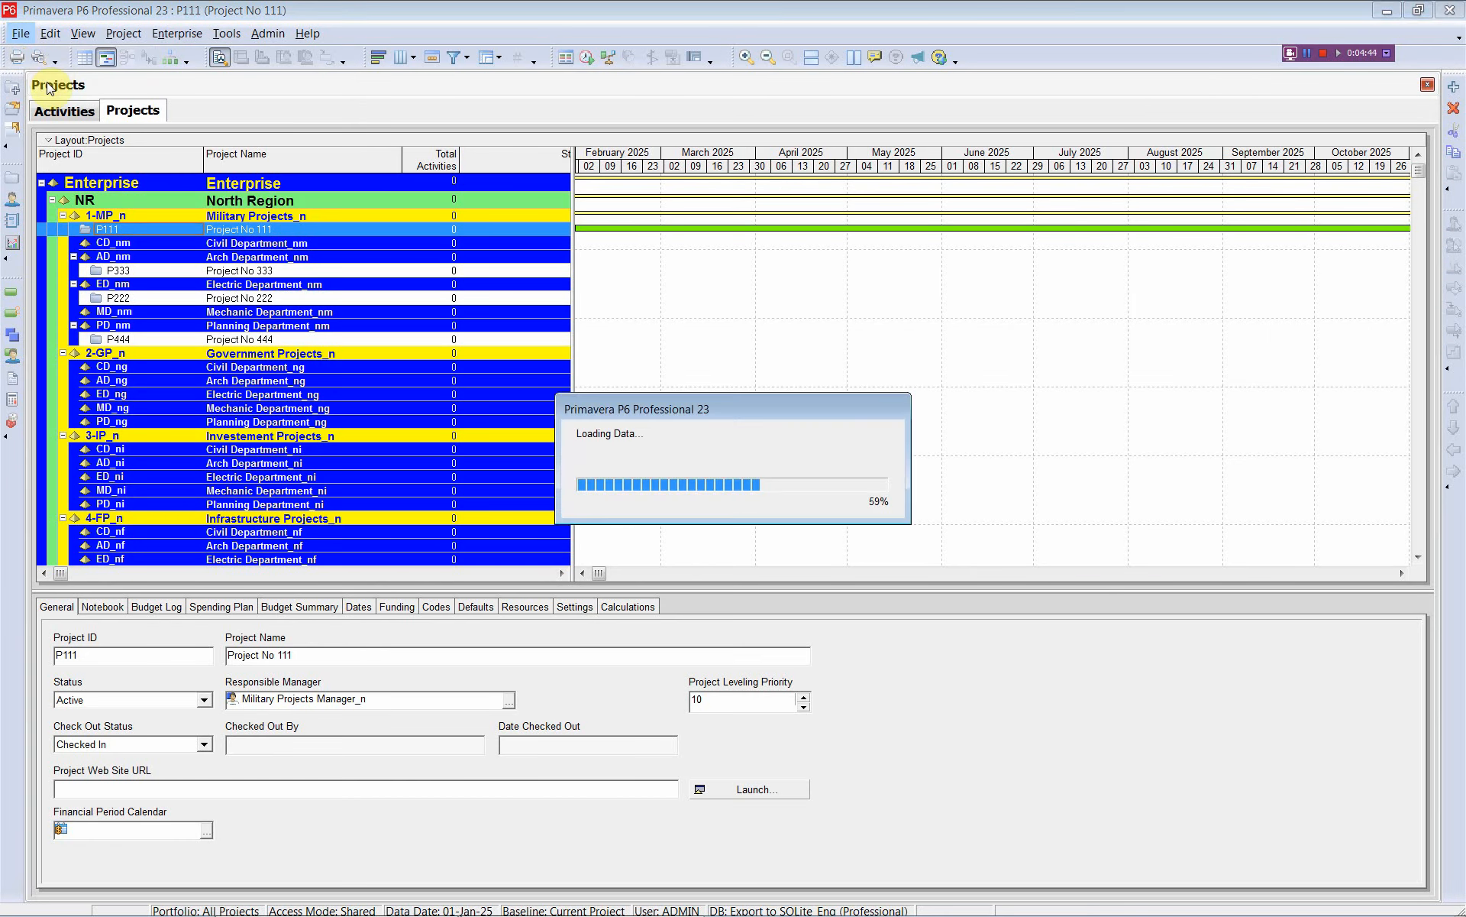
click(171, 34)
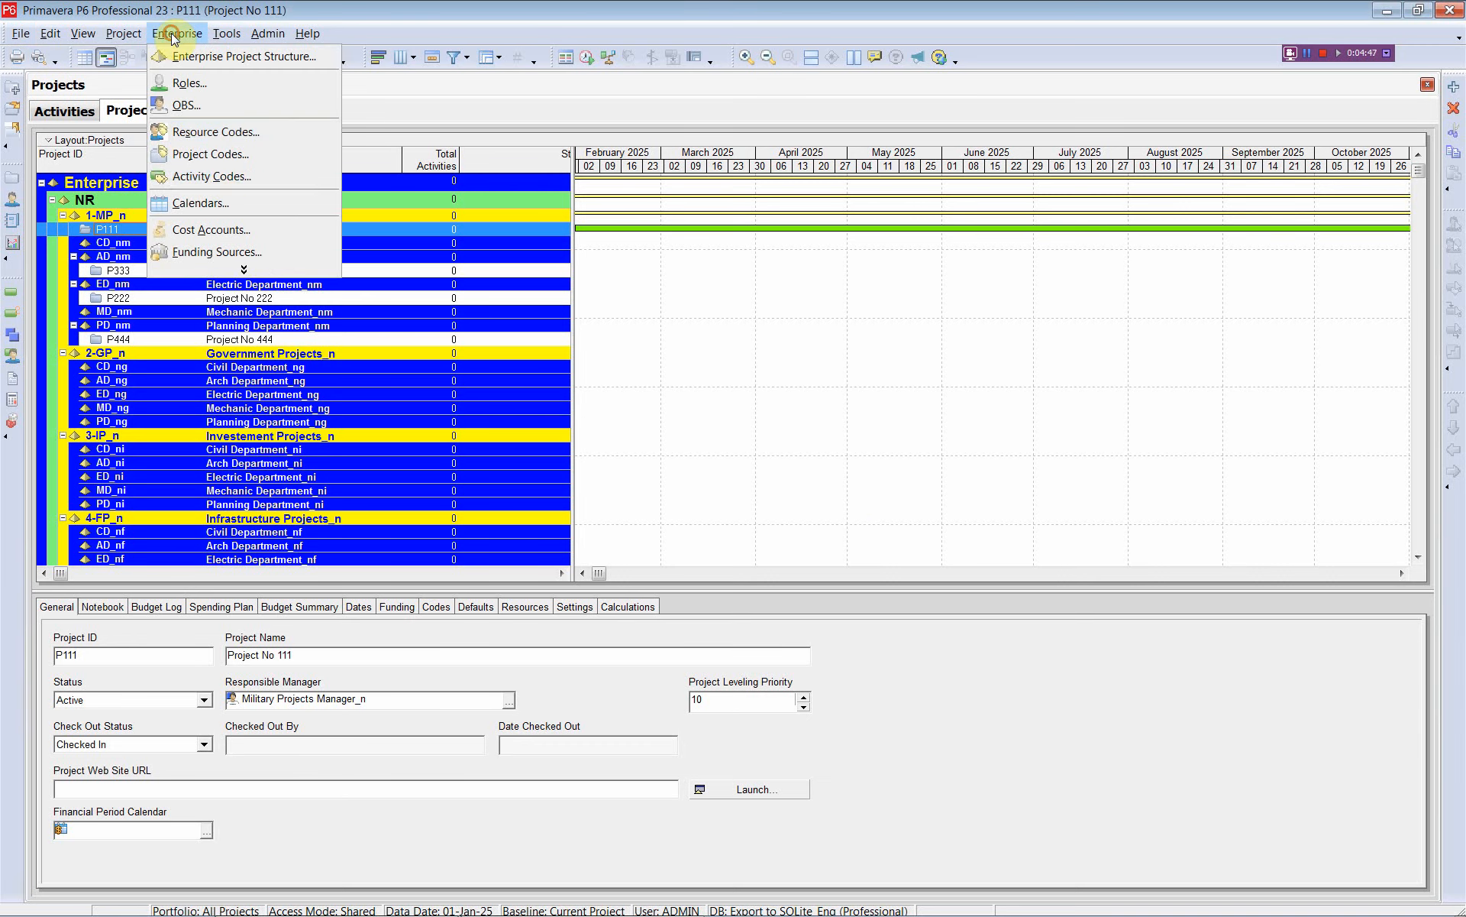
click(227, 173)
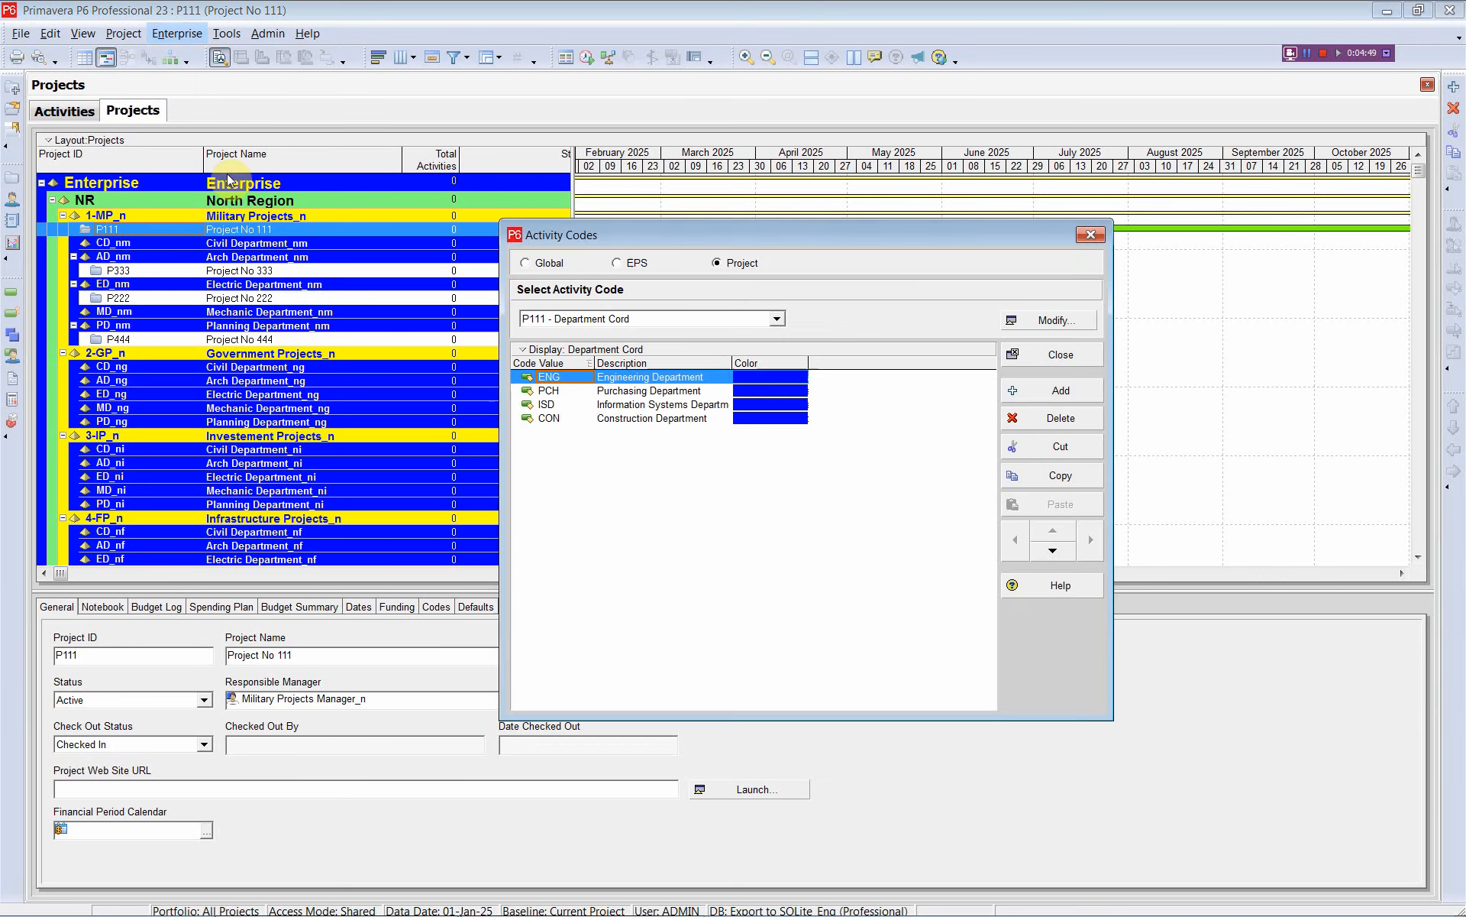
Examine the P111 code values of Item, Phase Cord, Project ID and Responsibility one after another, and close the Activity Codes dialog
click(776, 321)
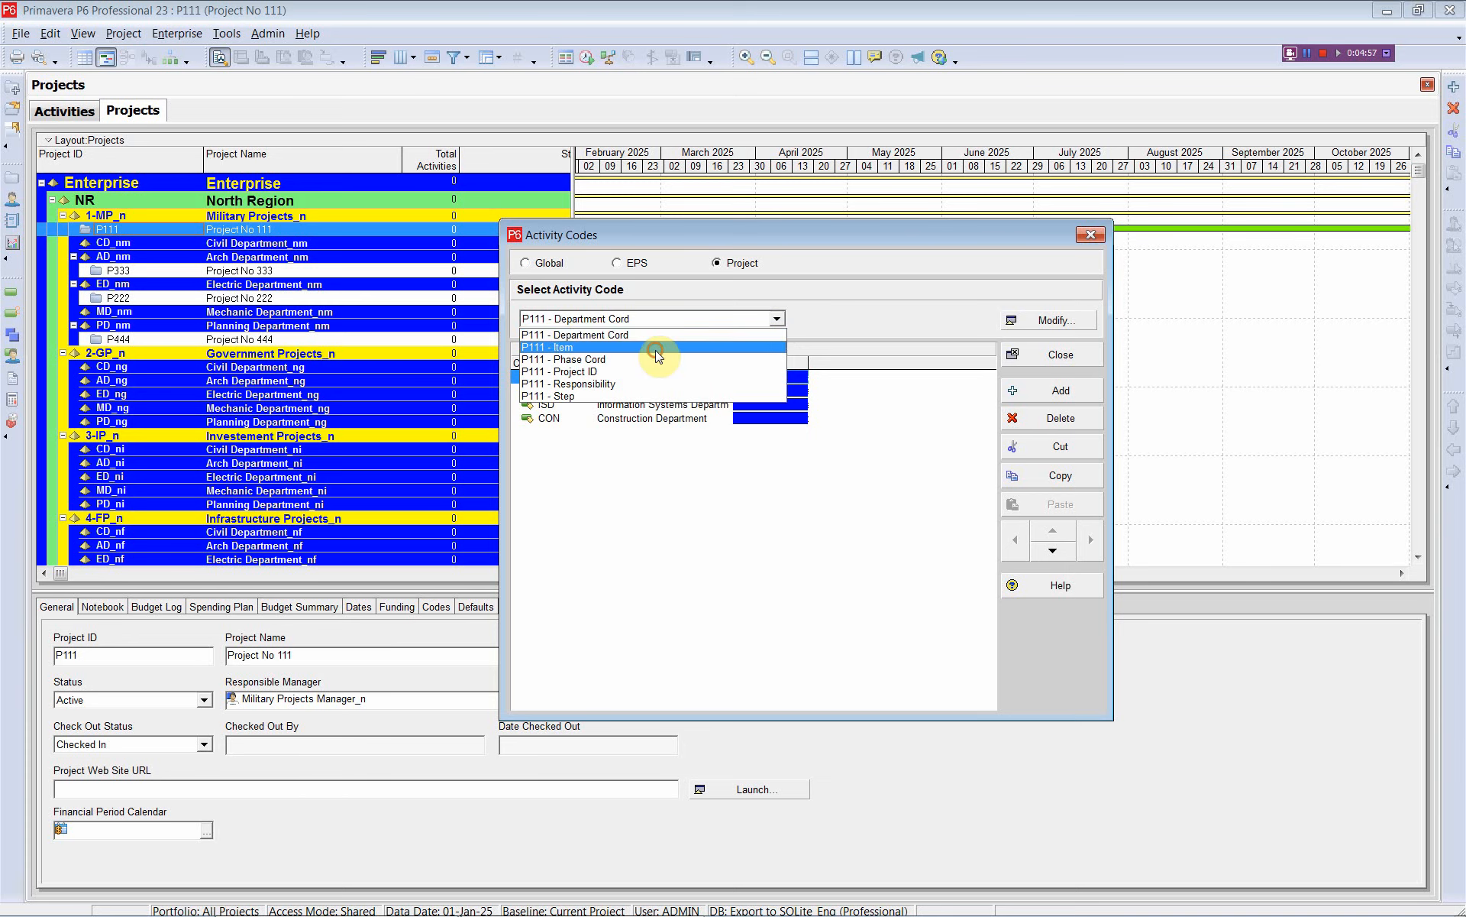
click(657, 356)
click(775, 321)
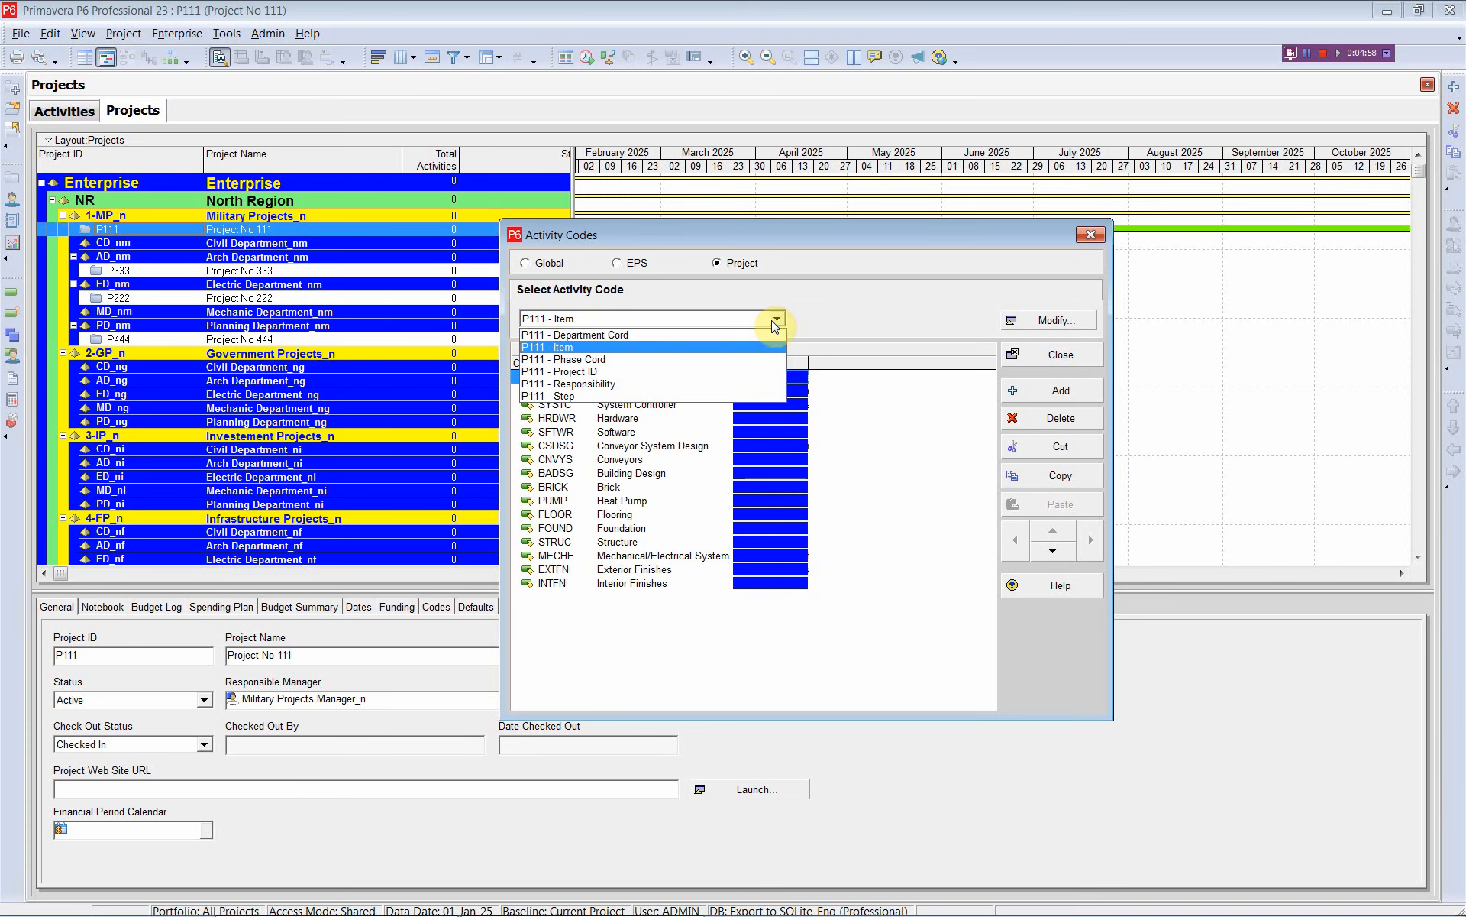
click(713, 359)
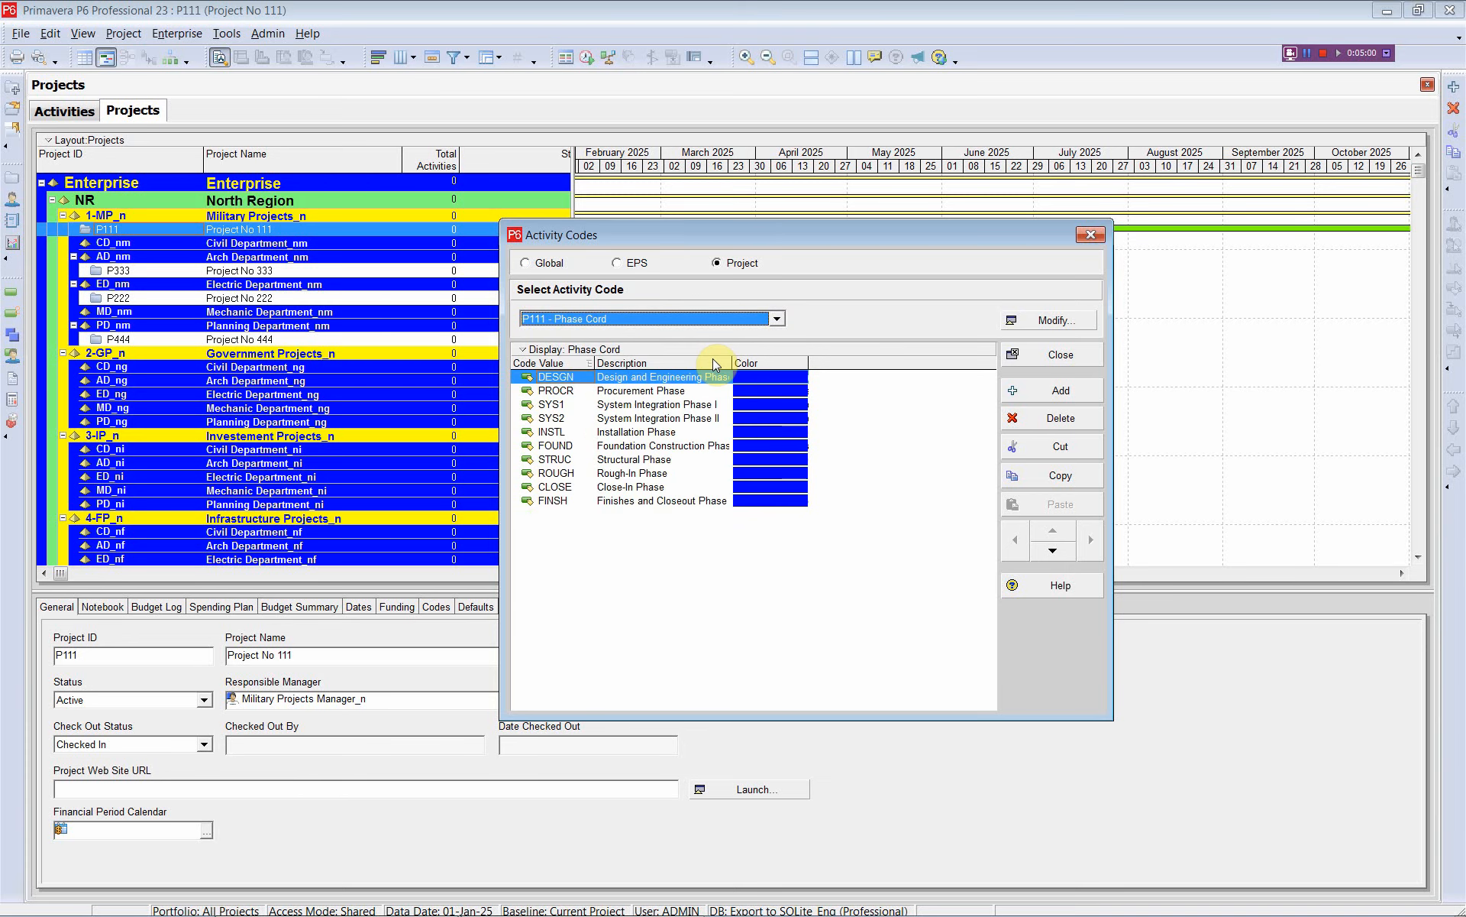
click(776, 318)
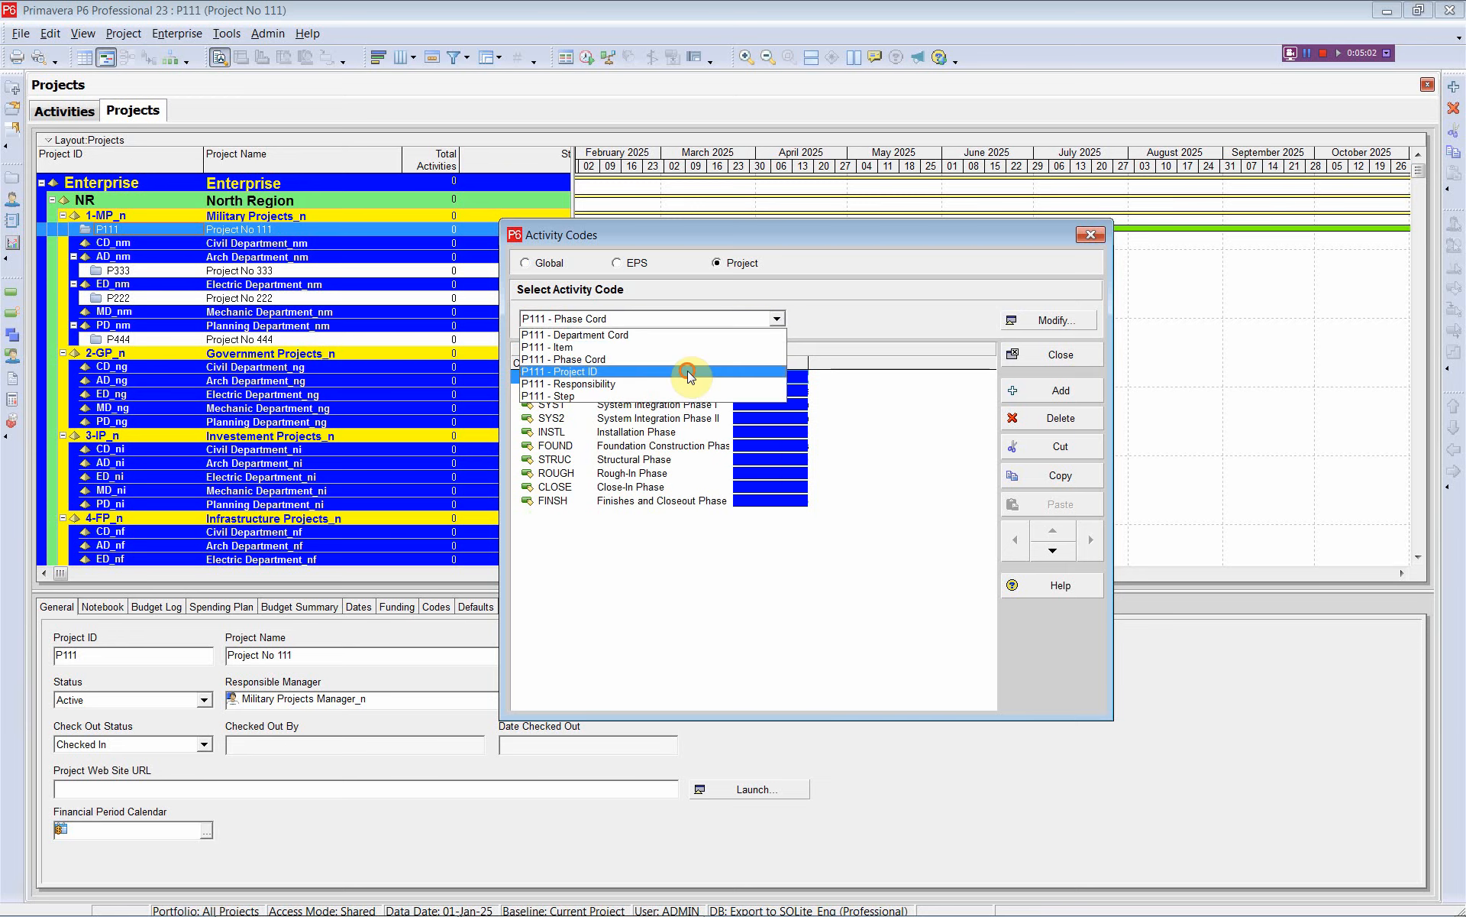
click(688, 373)
click(776, 319)
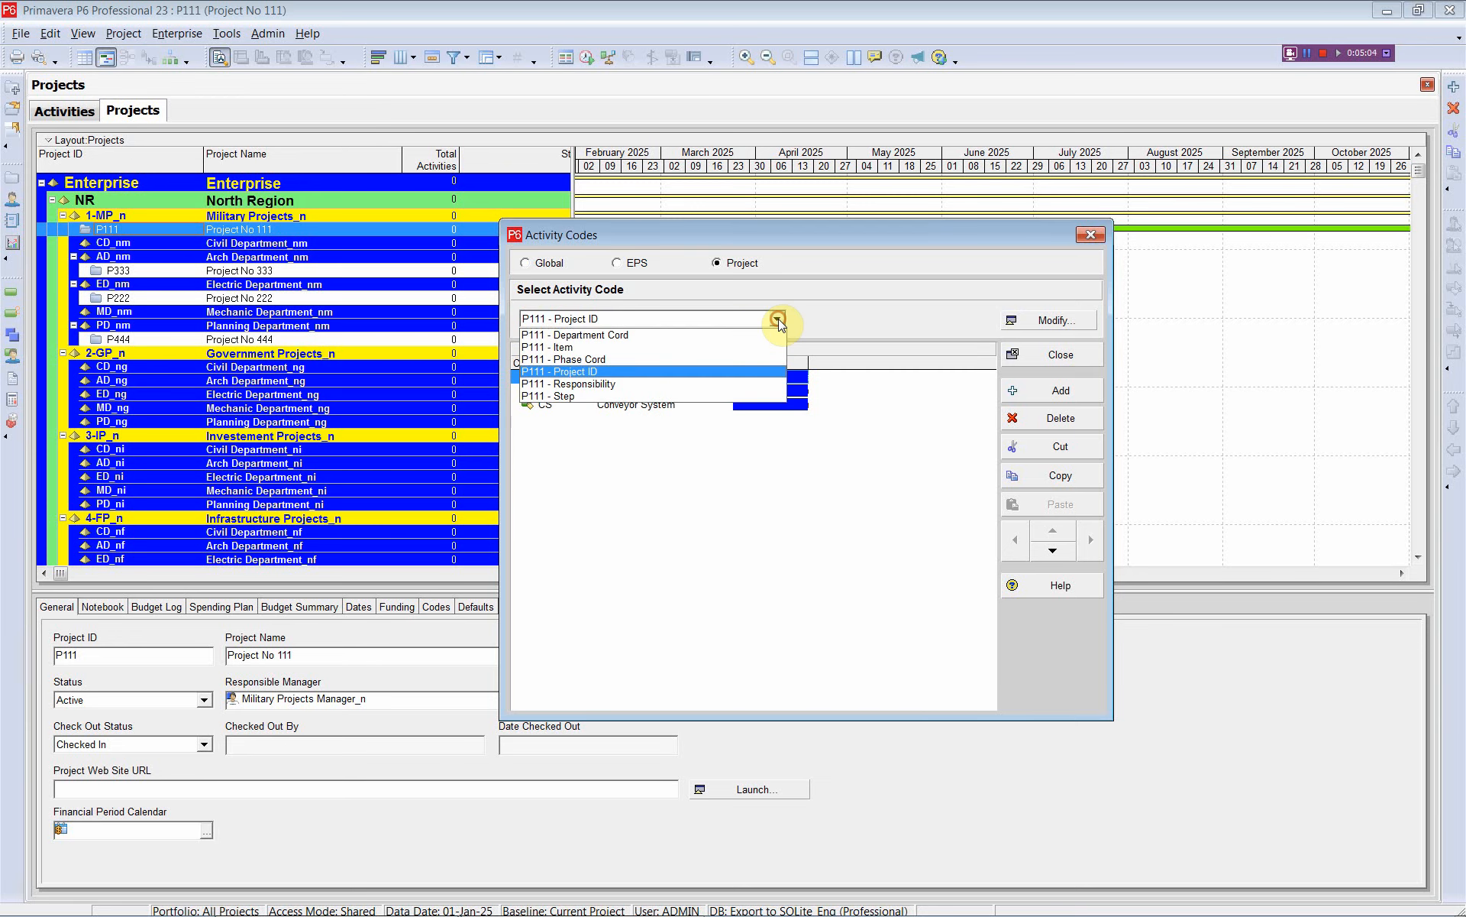
click(710, 388)
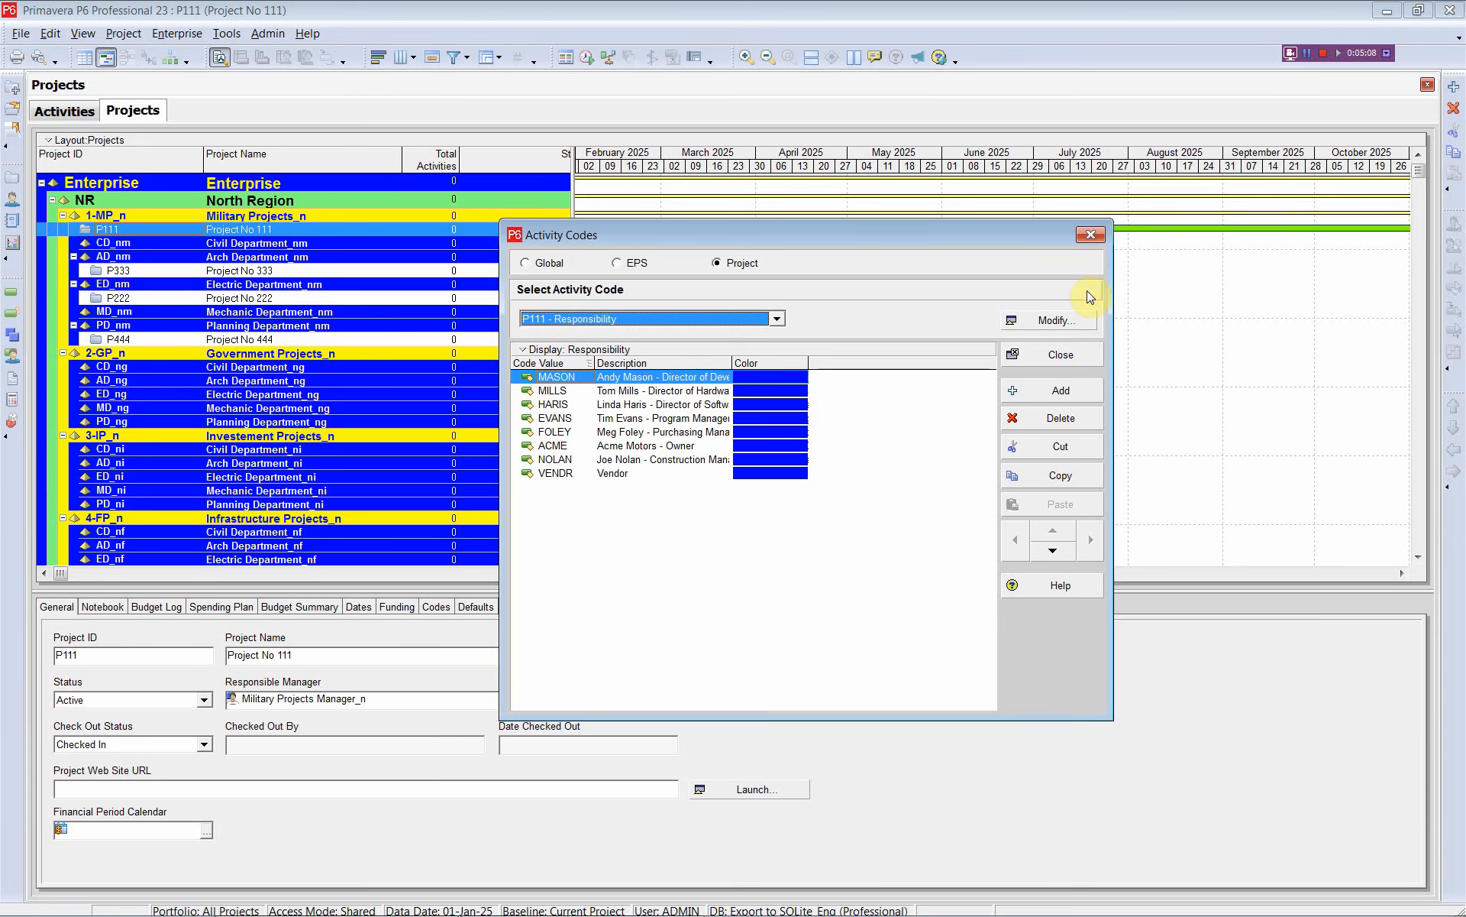
click(1090, 236)
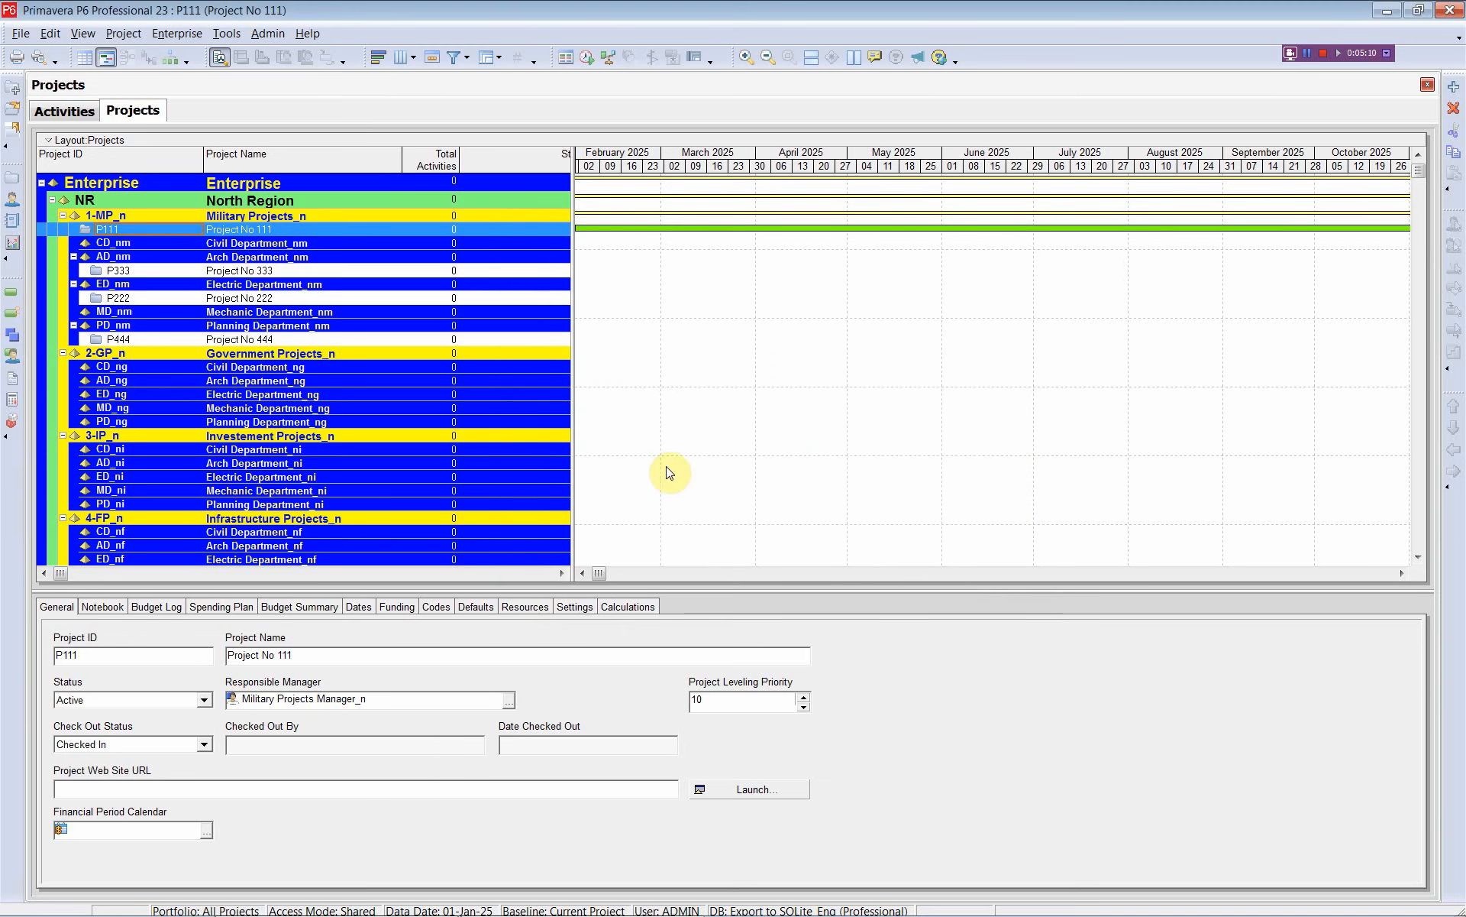
Switch to Excel and examine the DELETE? flags of the P111 activity codes and their code values
key(alt+Tab)
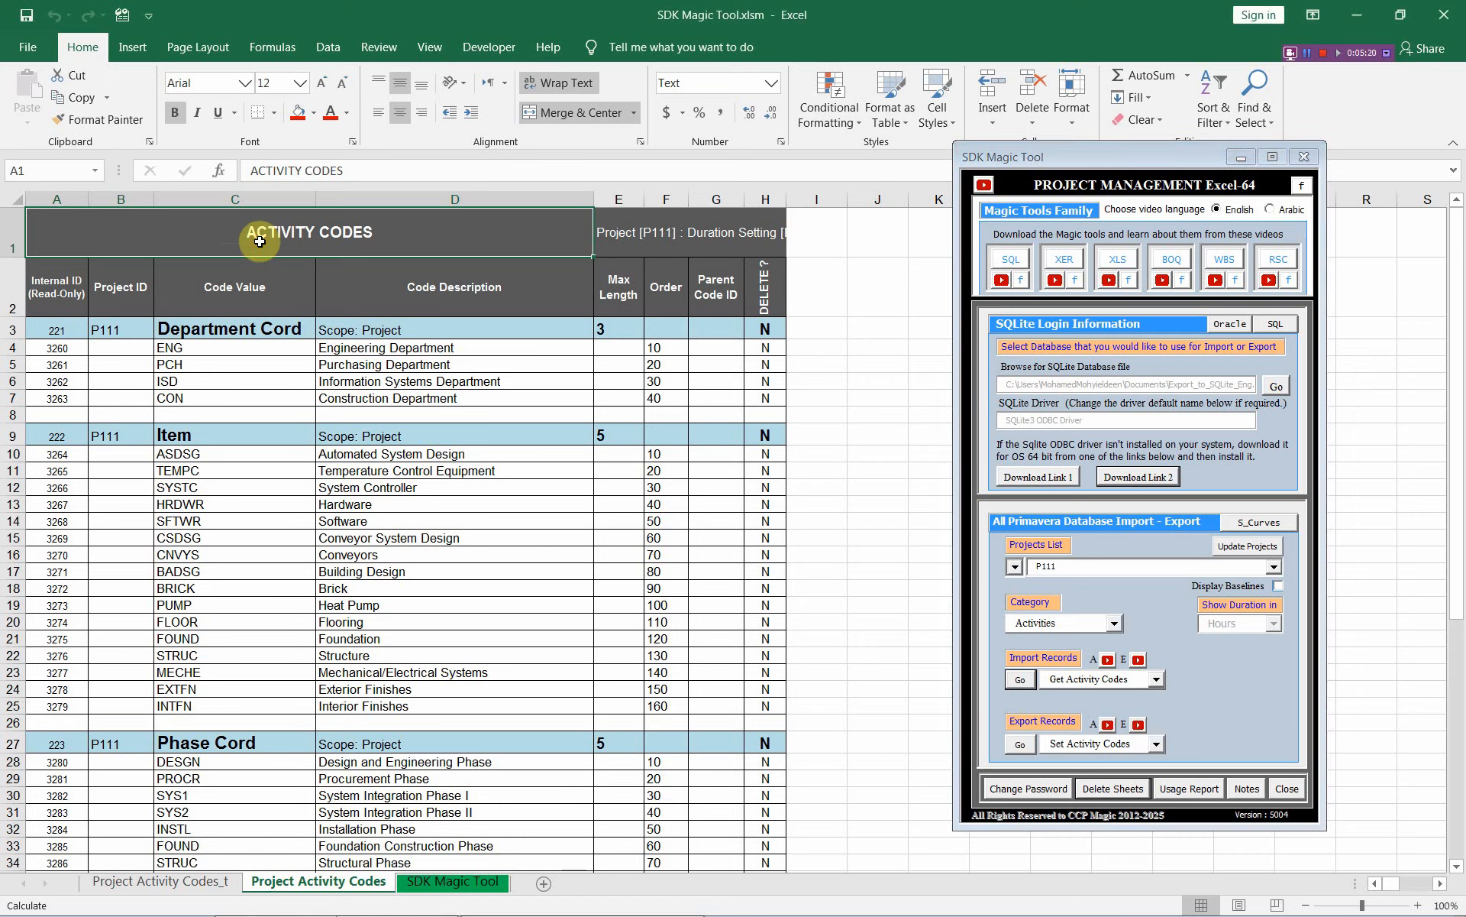
drag(770, 349, 763, 387)
click(764, 329)
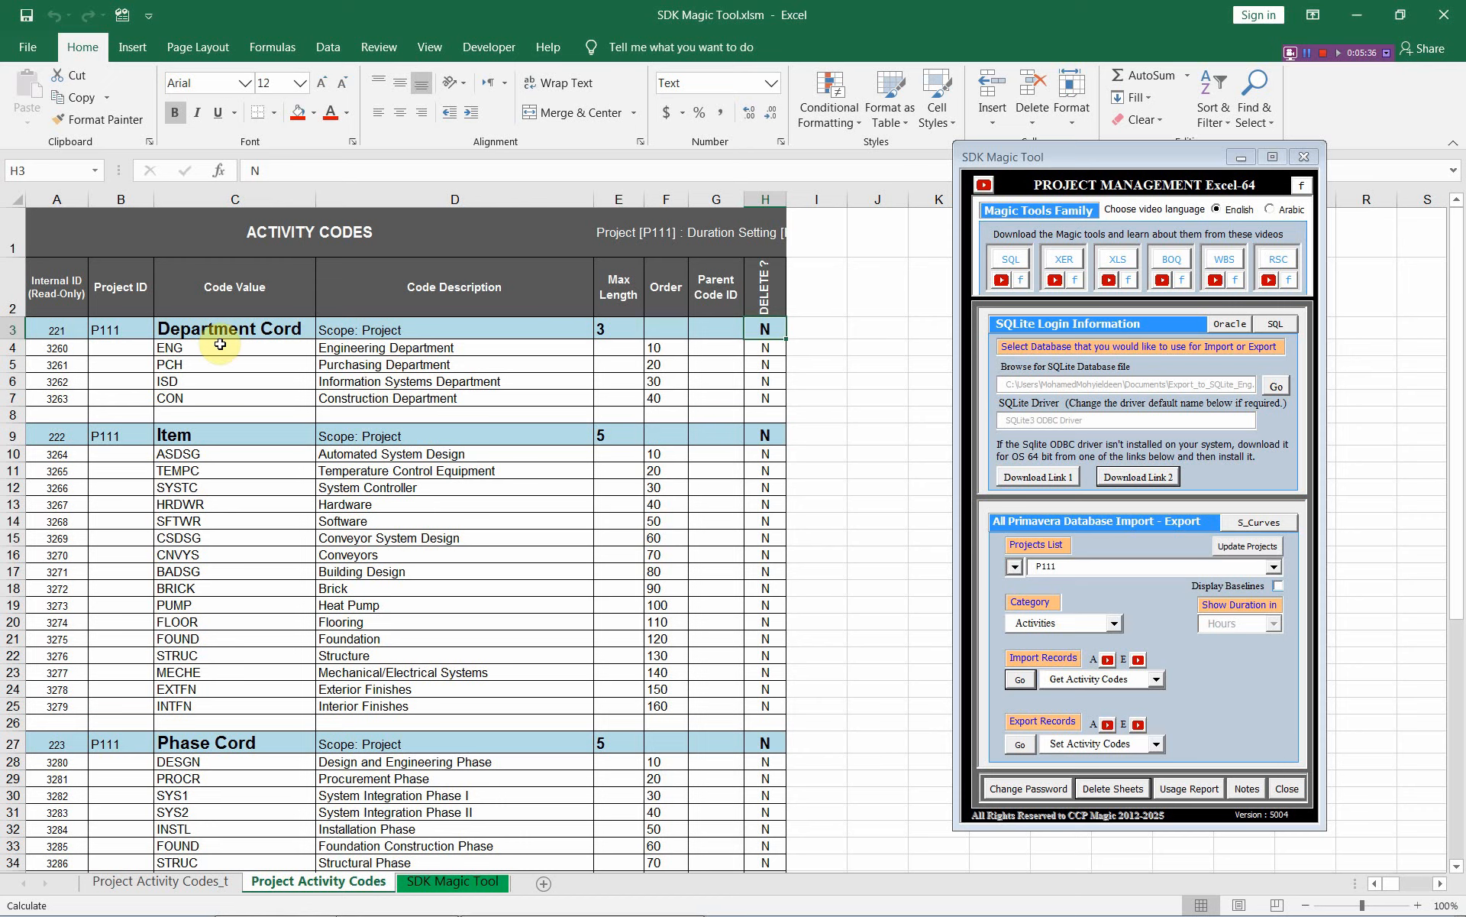
click(765, 327)
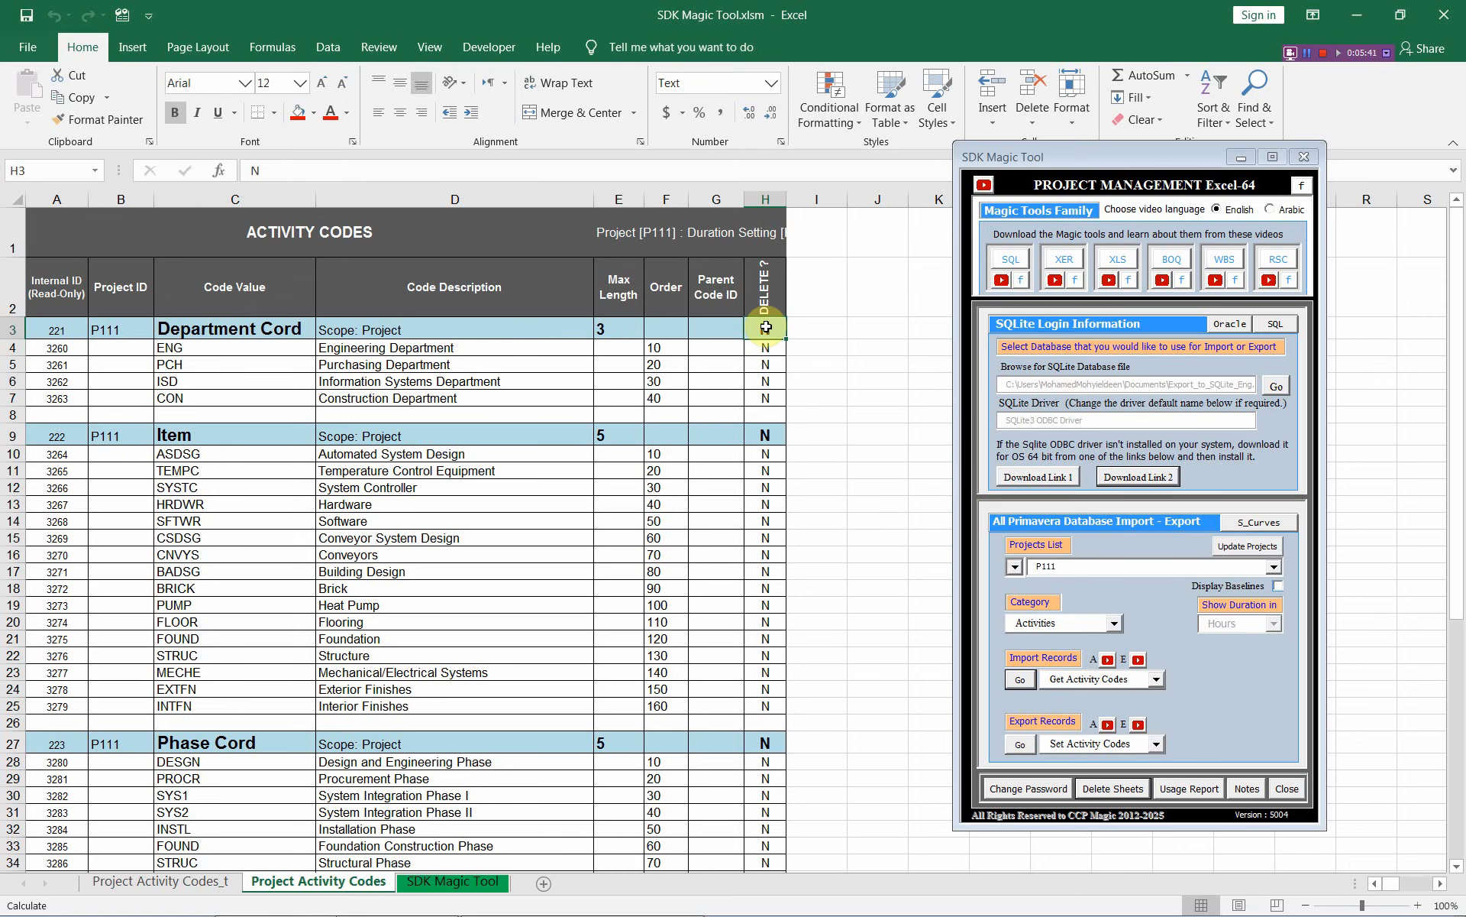
scroll(766, 327, down, 9)
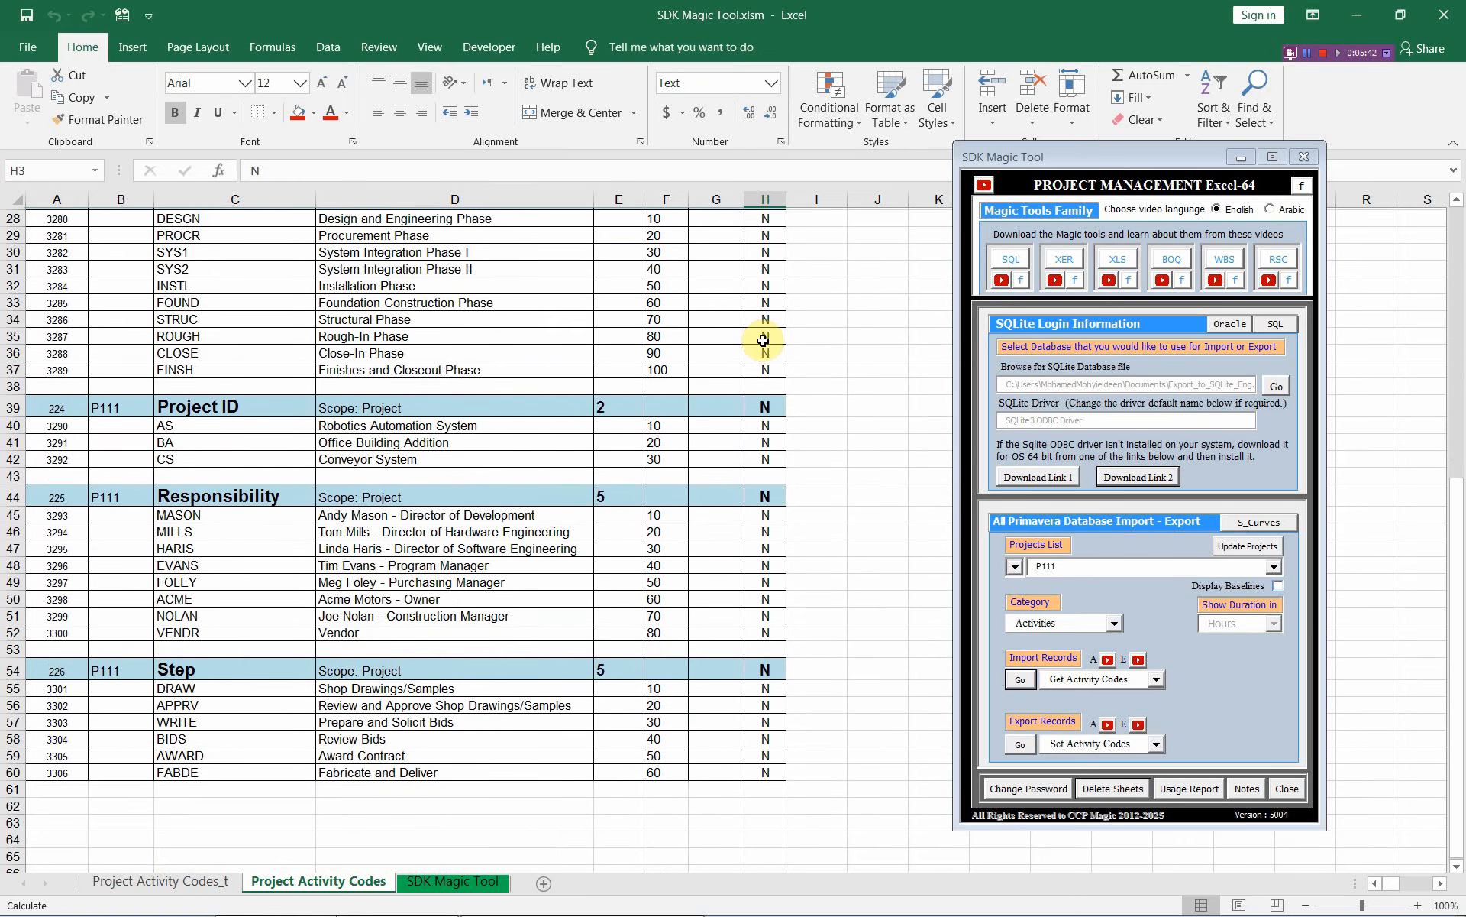
scroll(764, 340, up, 9)
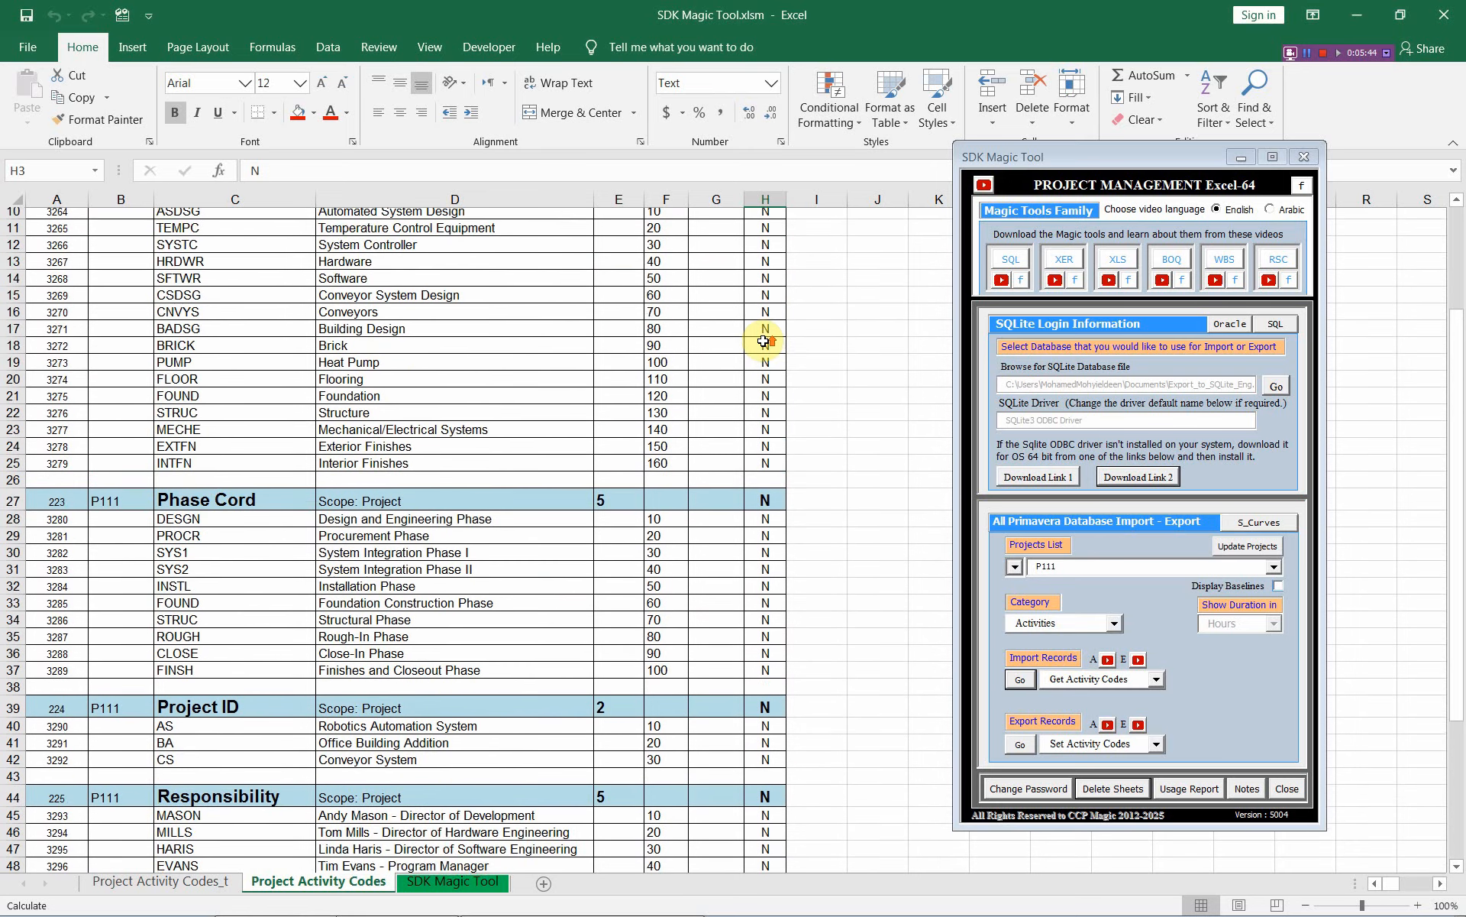
scroll(763, 341, down, 7)
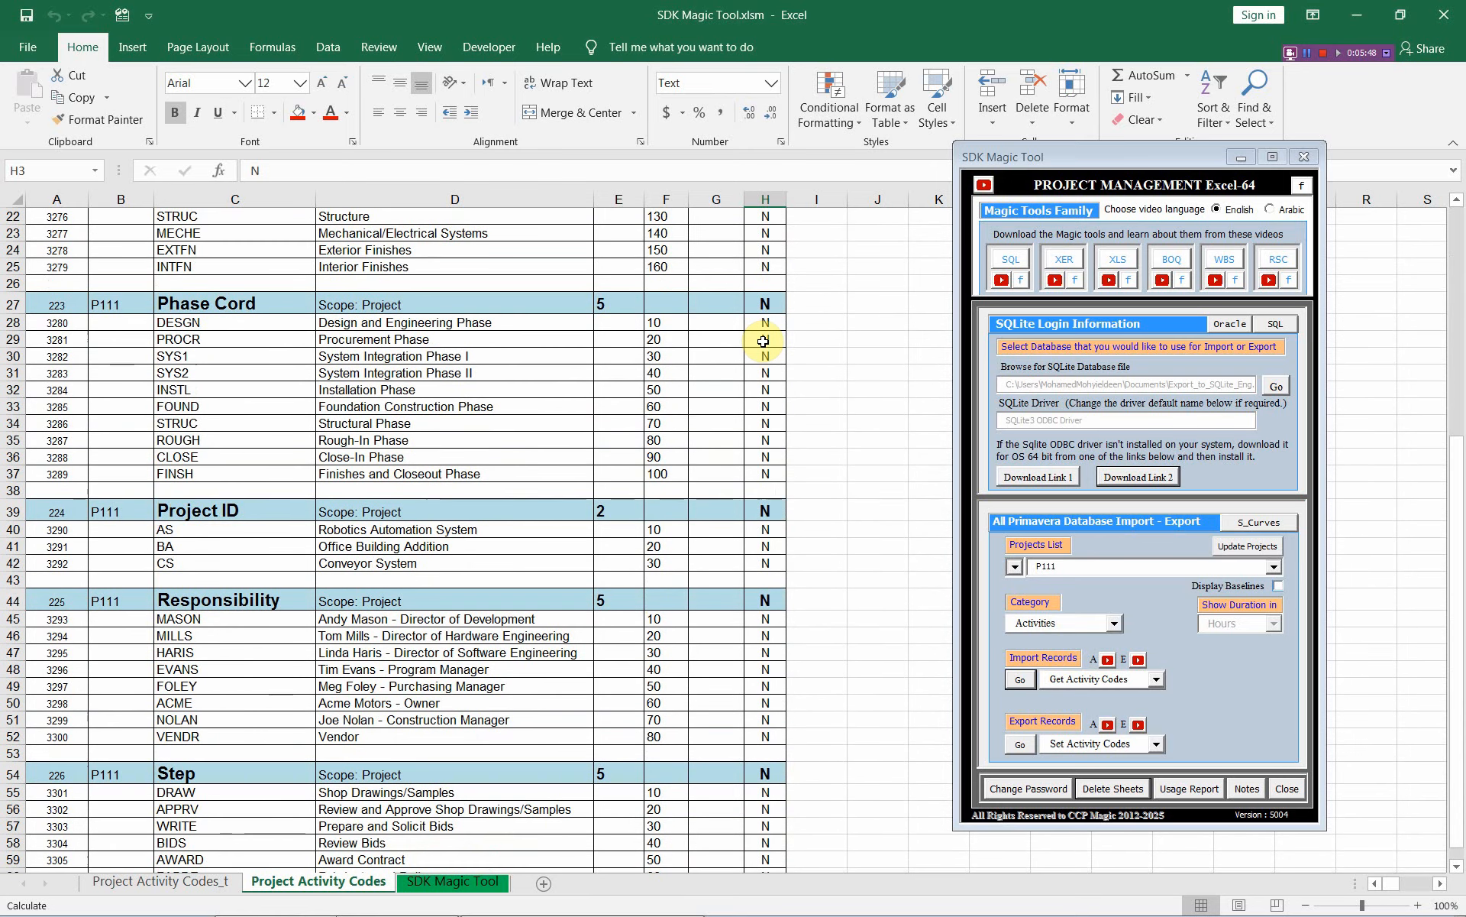
scroll(764, 341, down, 1)
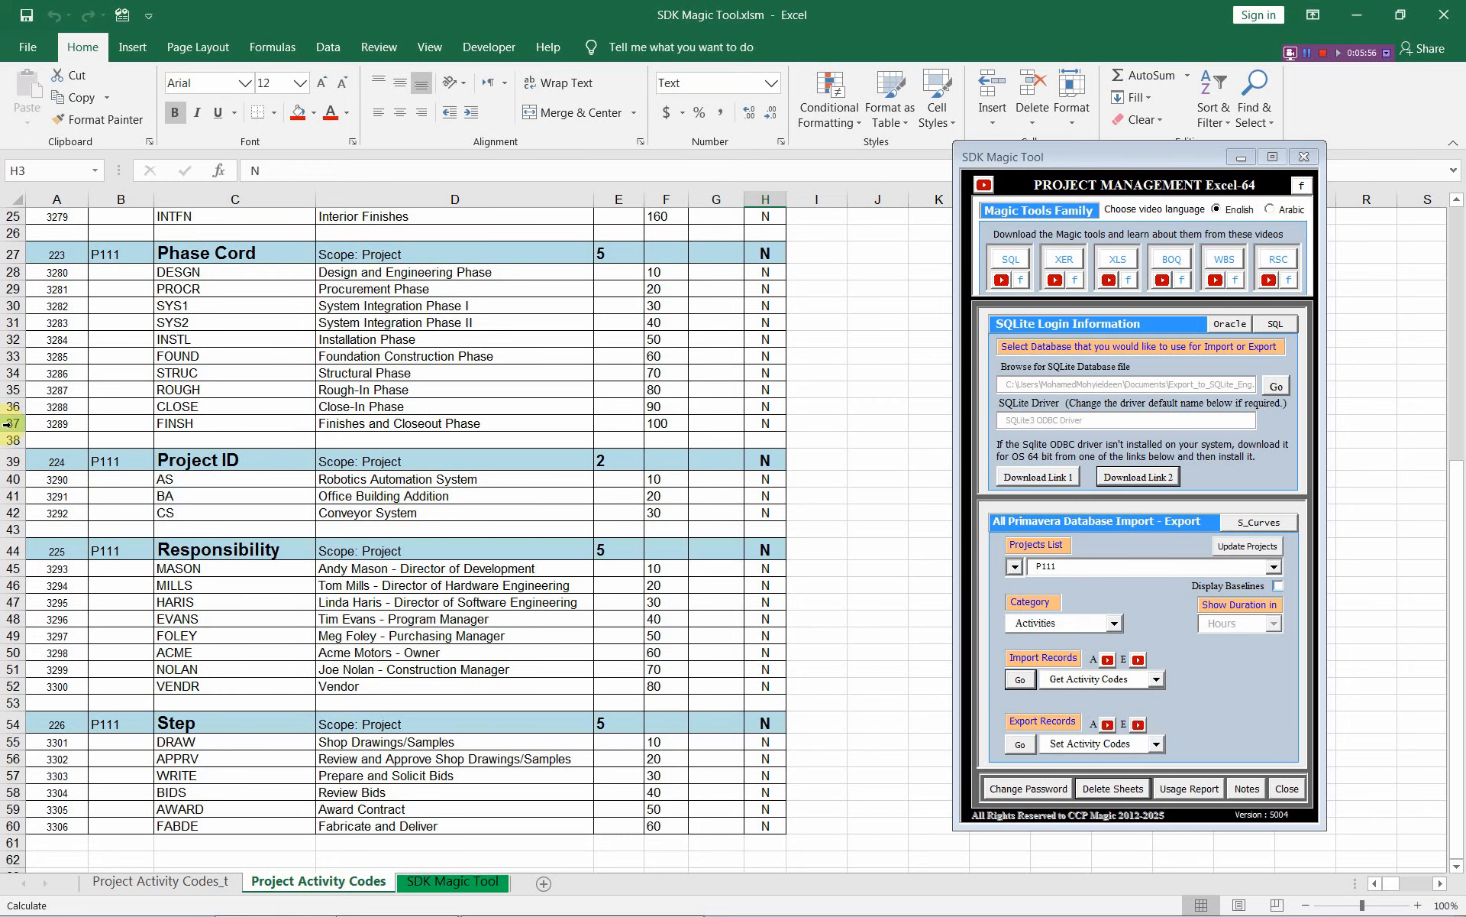
Set the DELETE? flag to y for the Project ID, Responsibility and Step activity codes of P111
click(774, 464)
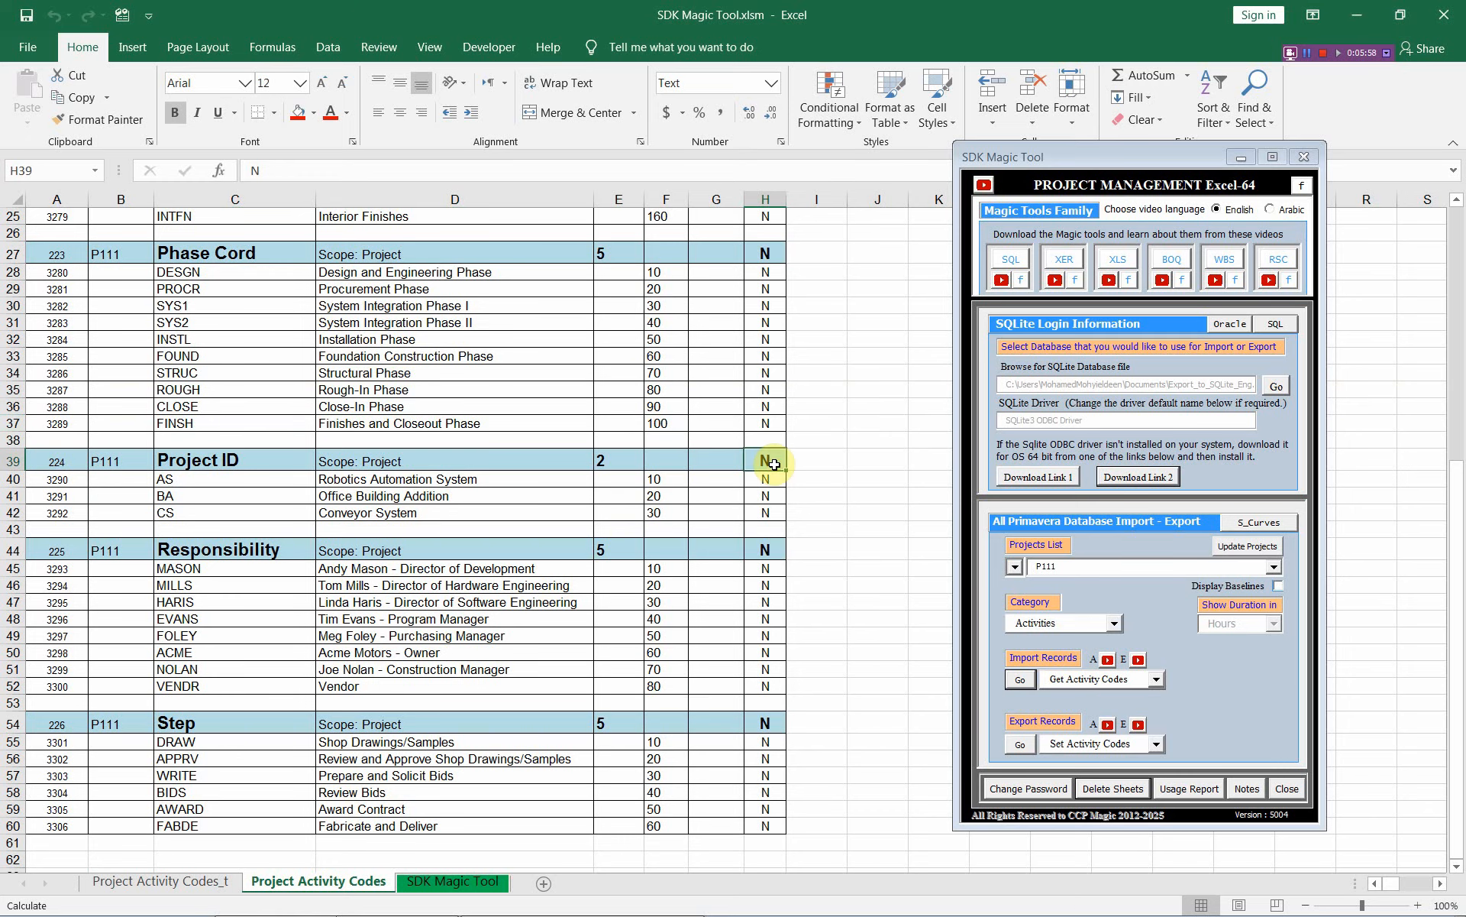
text(y)
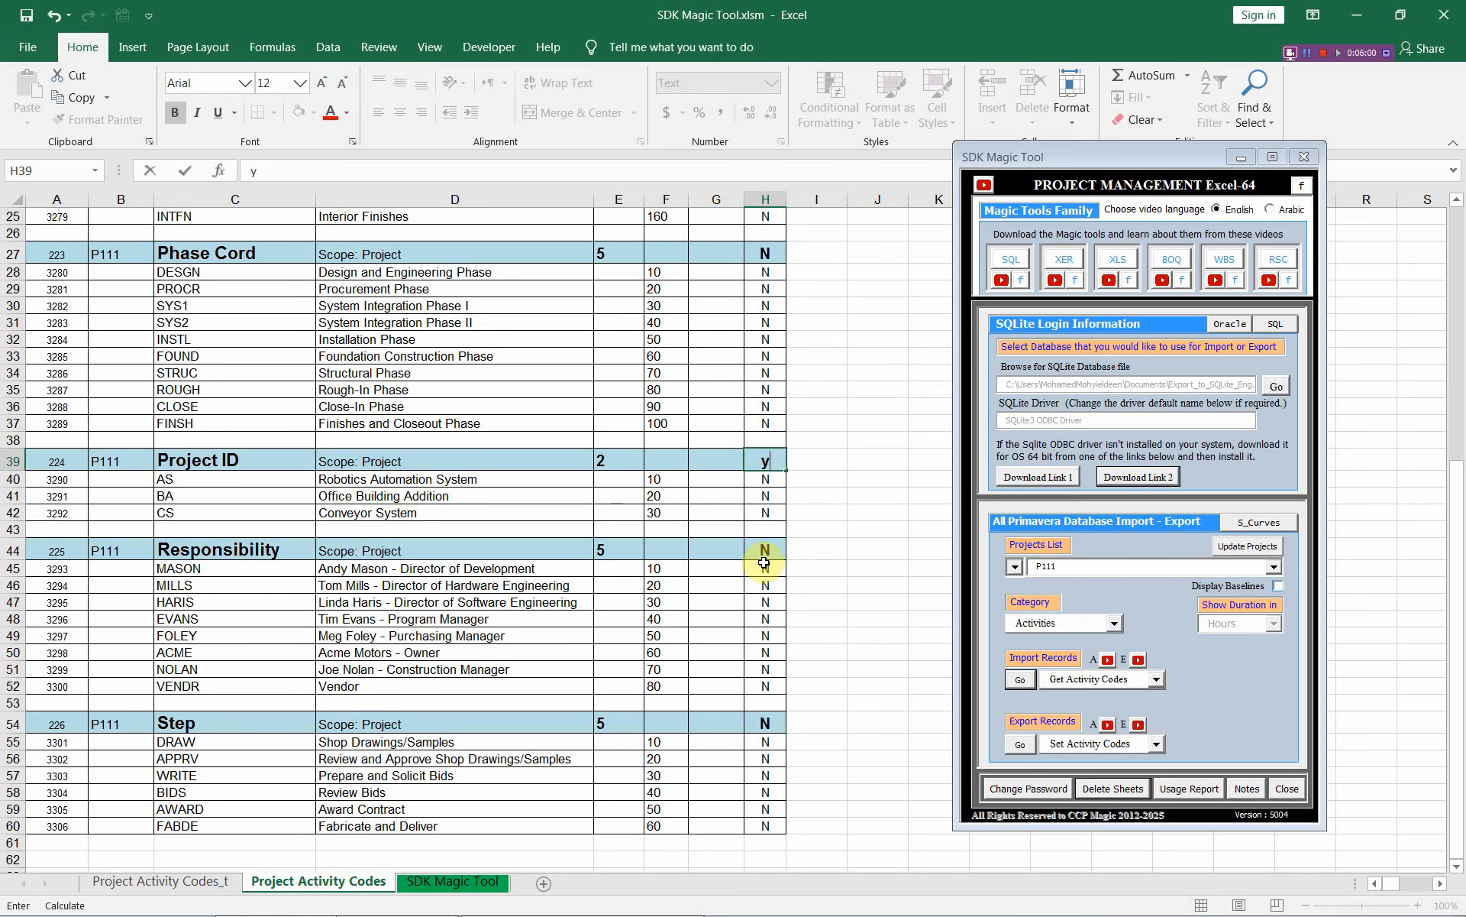
click(765, 551)
text(y)
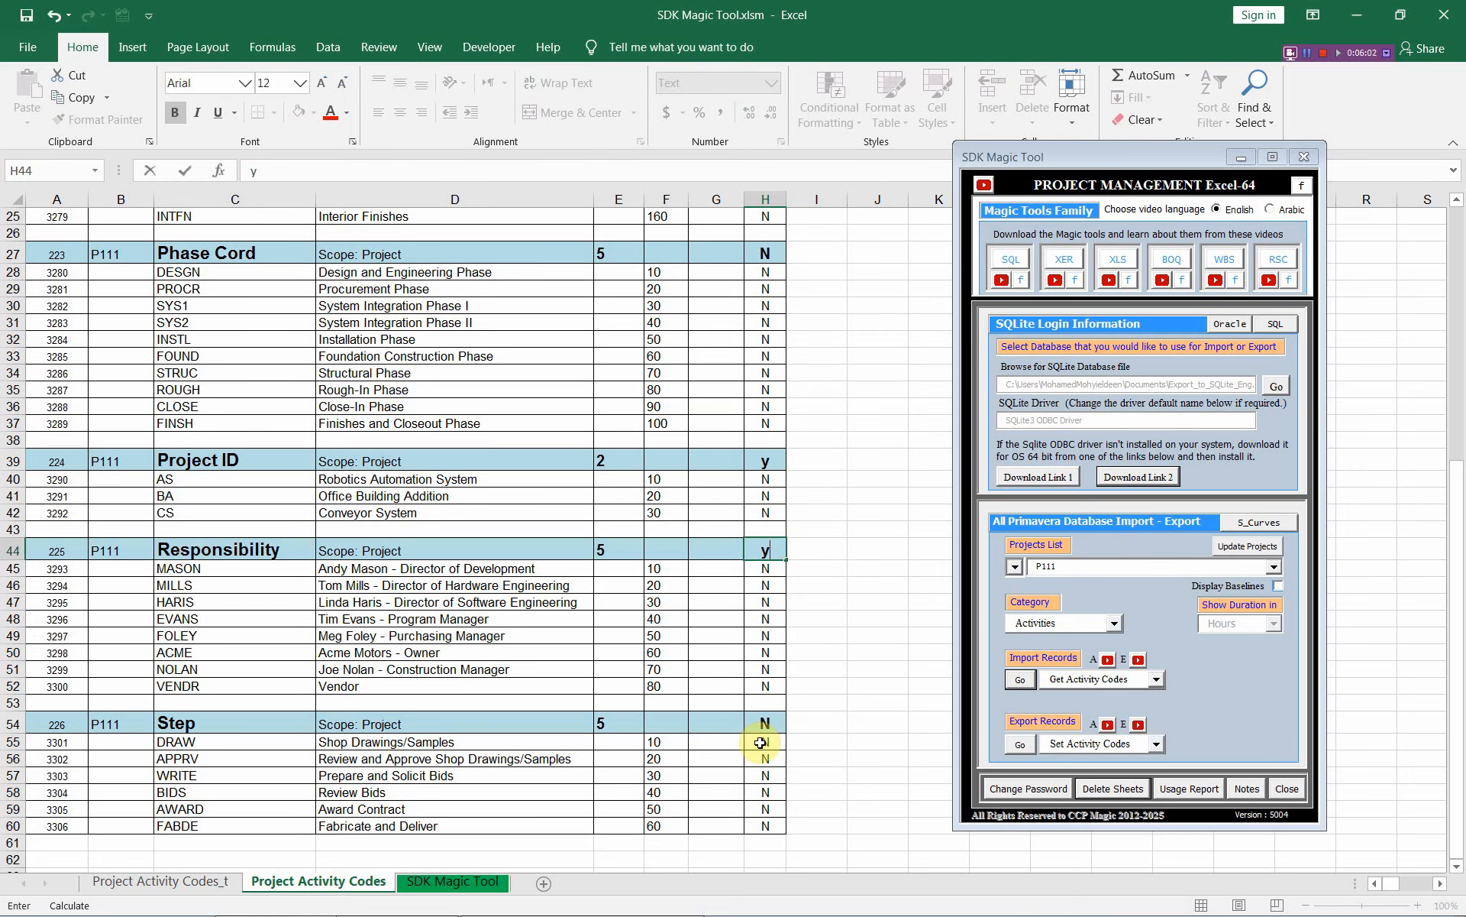
click(764, 720)
text(y)
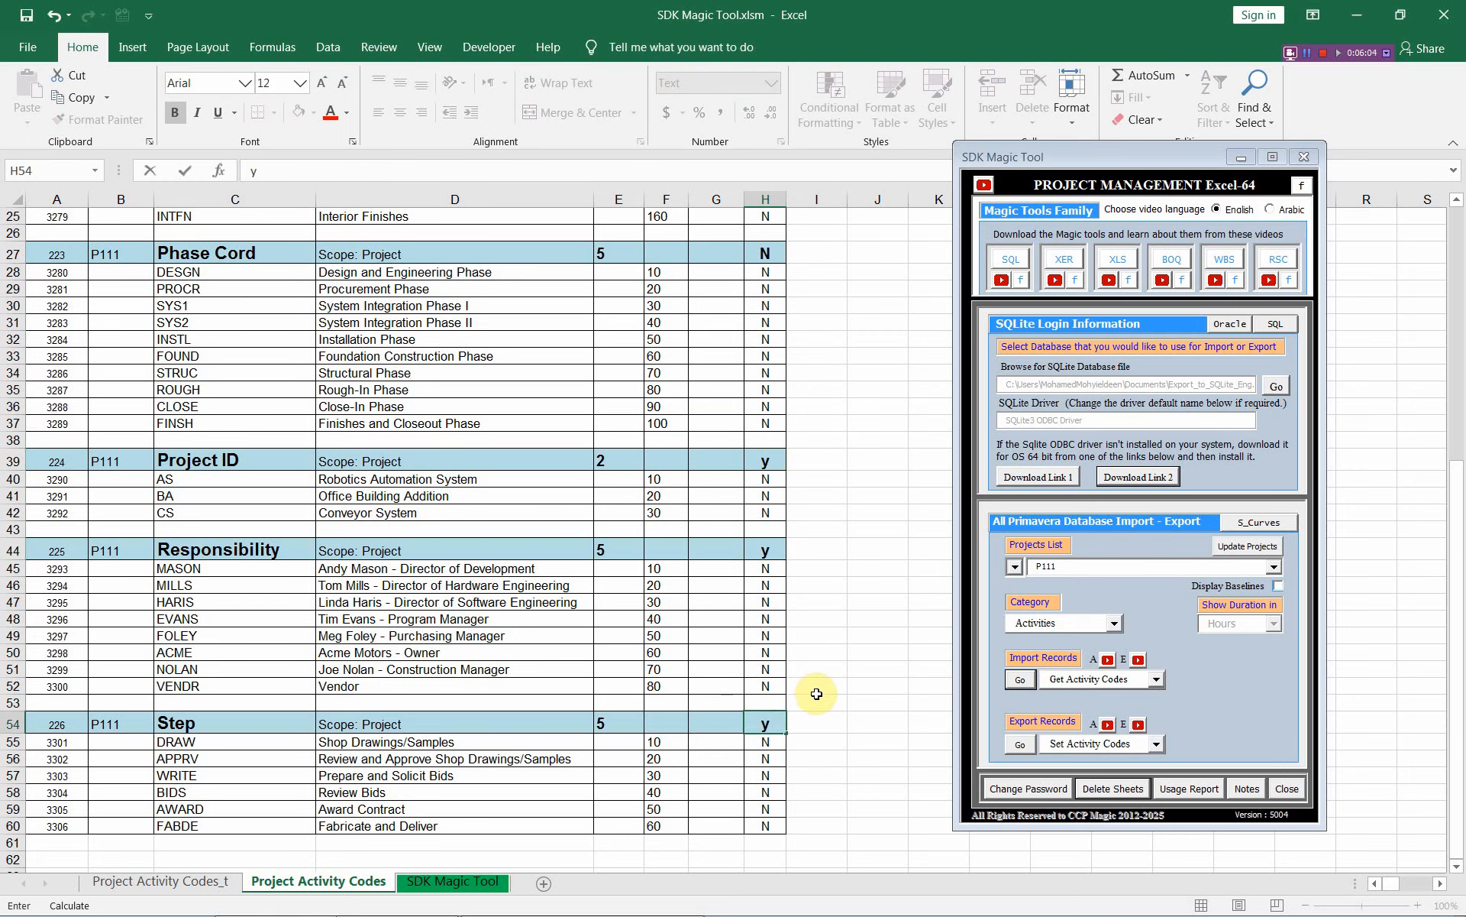
click(763, 557)
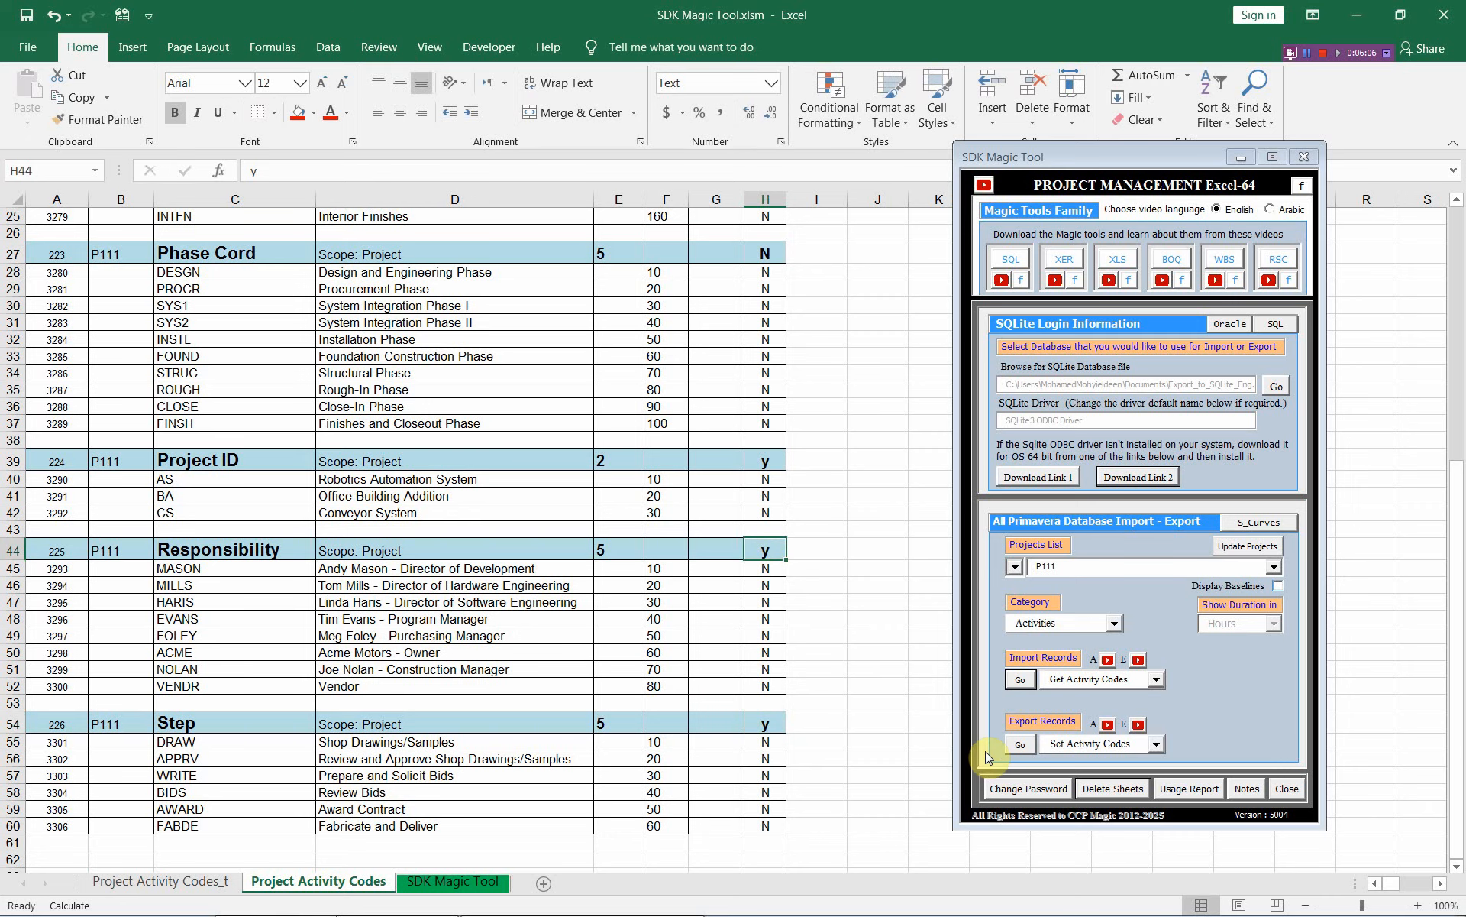
Export the flagged records with Set Activity Codes, agree to permanently delete the code types with all their values, and dismiss the completion message
click(1022, 744)
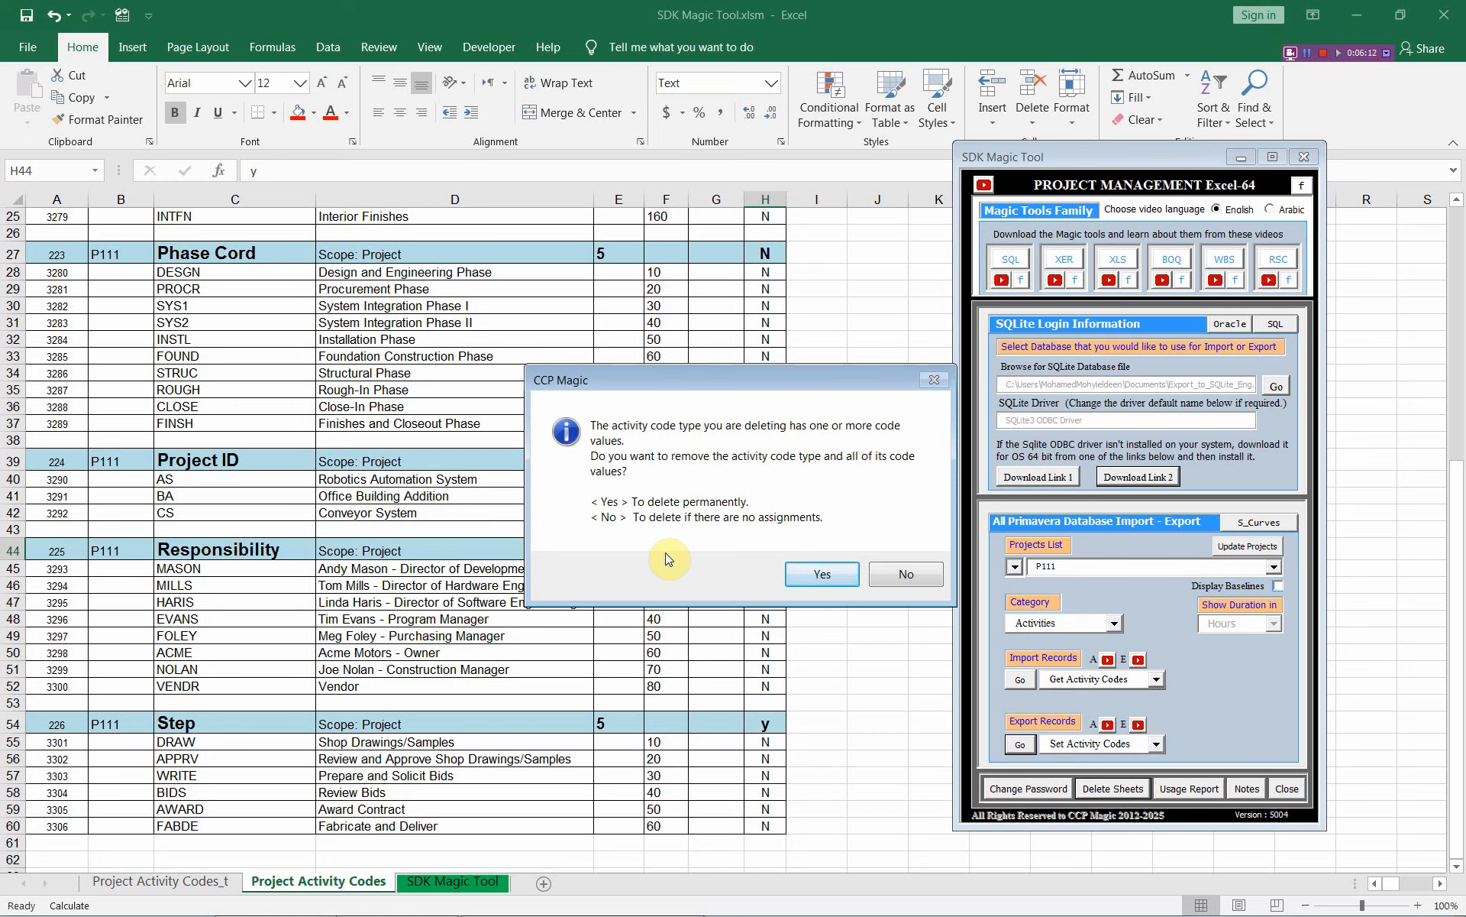
click(822, 575)
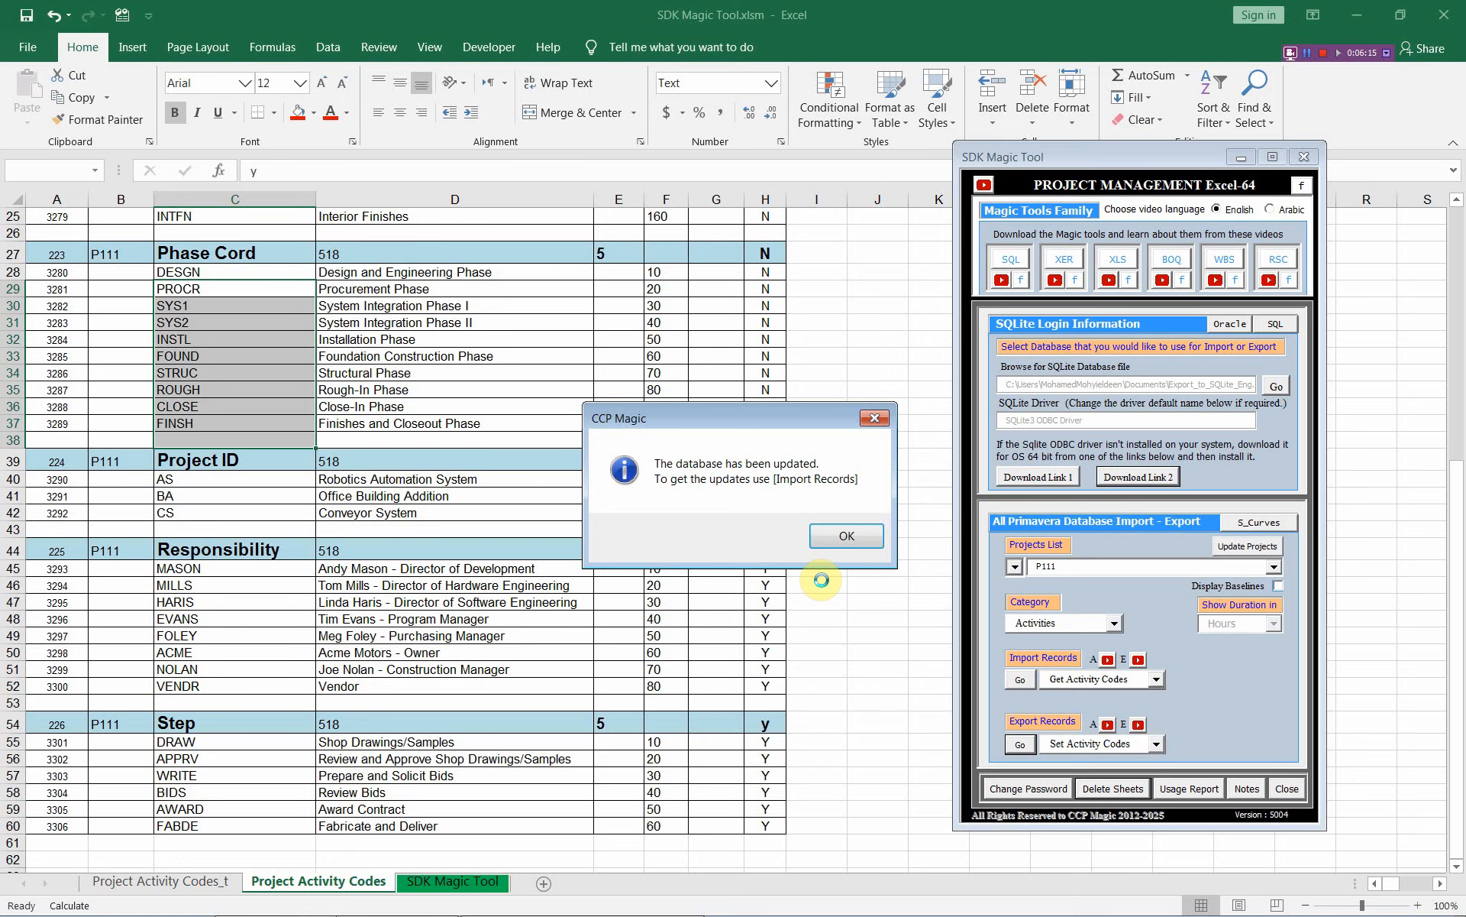
click(846, 536)
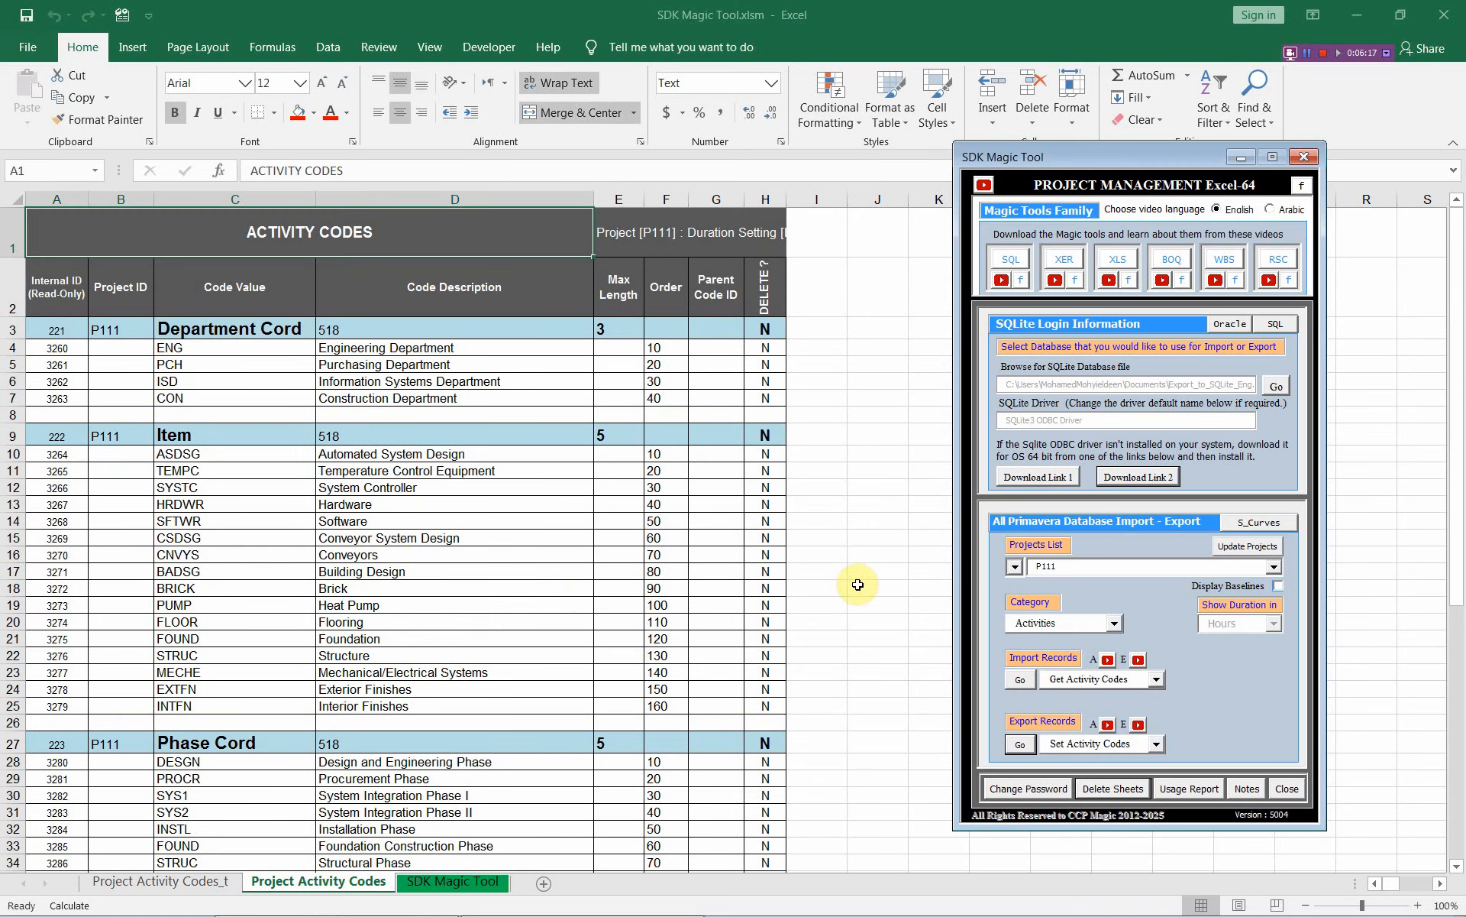
Import the P111 records again with Get Activity Codes, close the information screen and check which activity codes remain in the sheet
click(1021, 680)
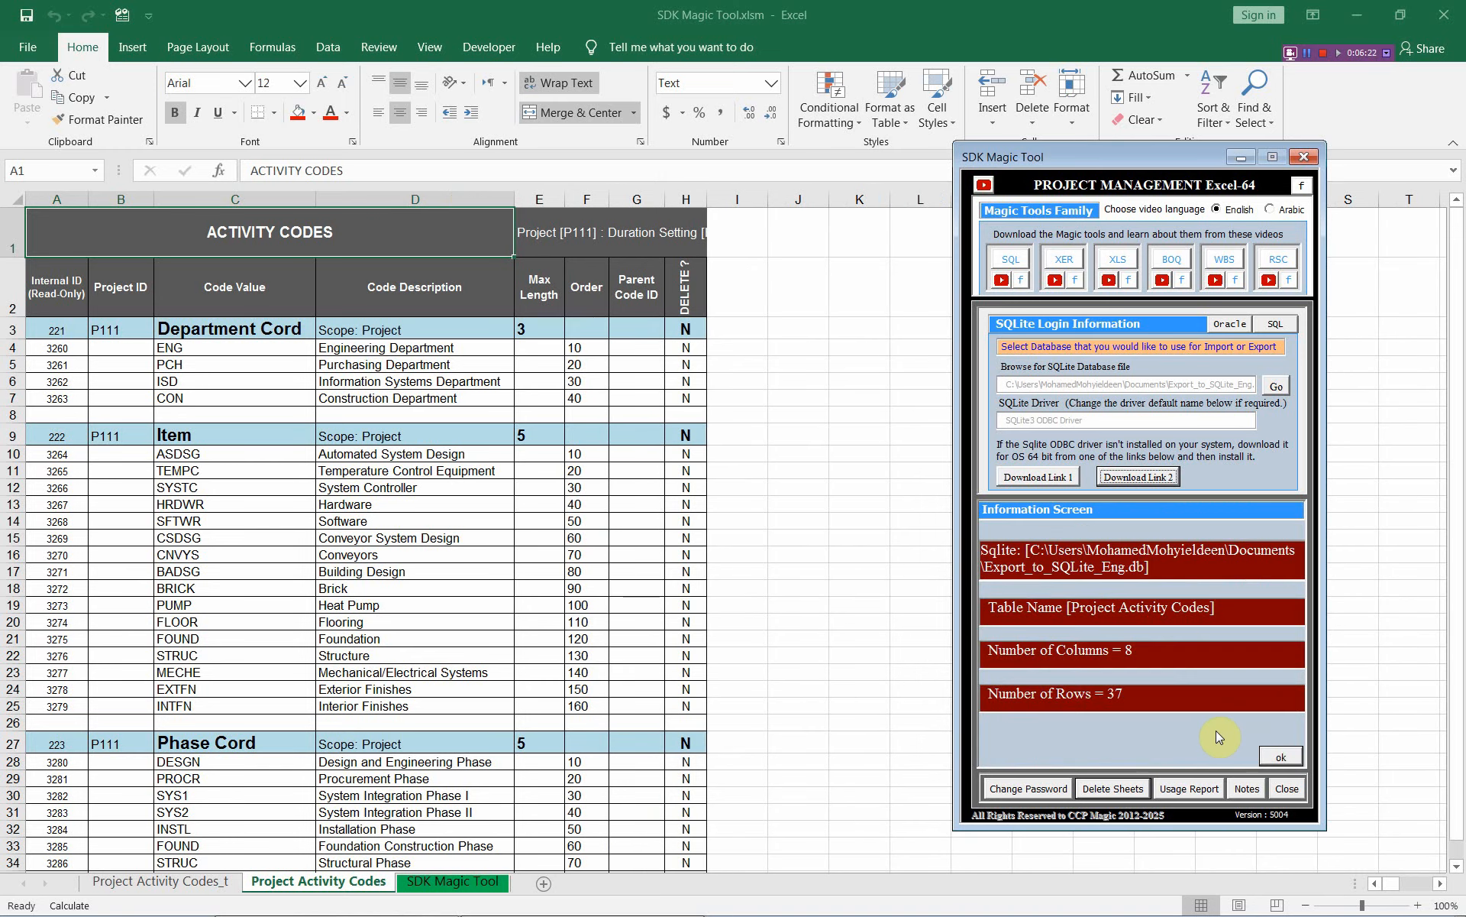
click(1292, 755)
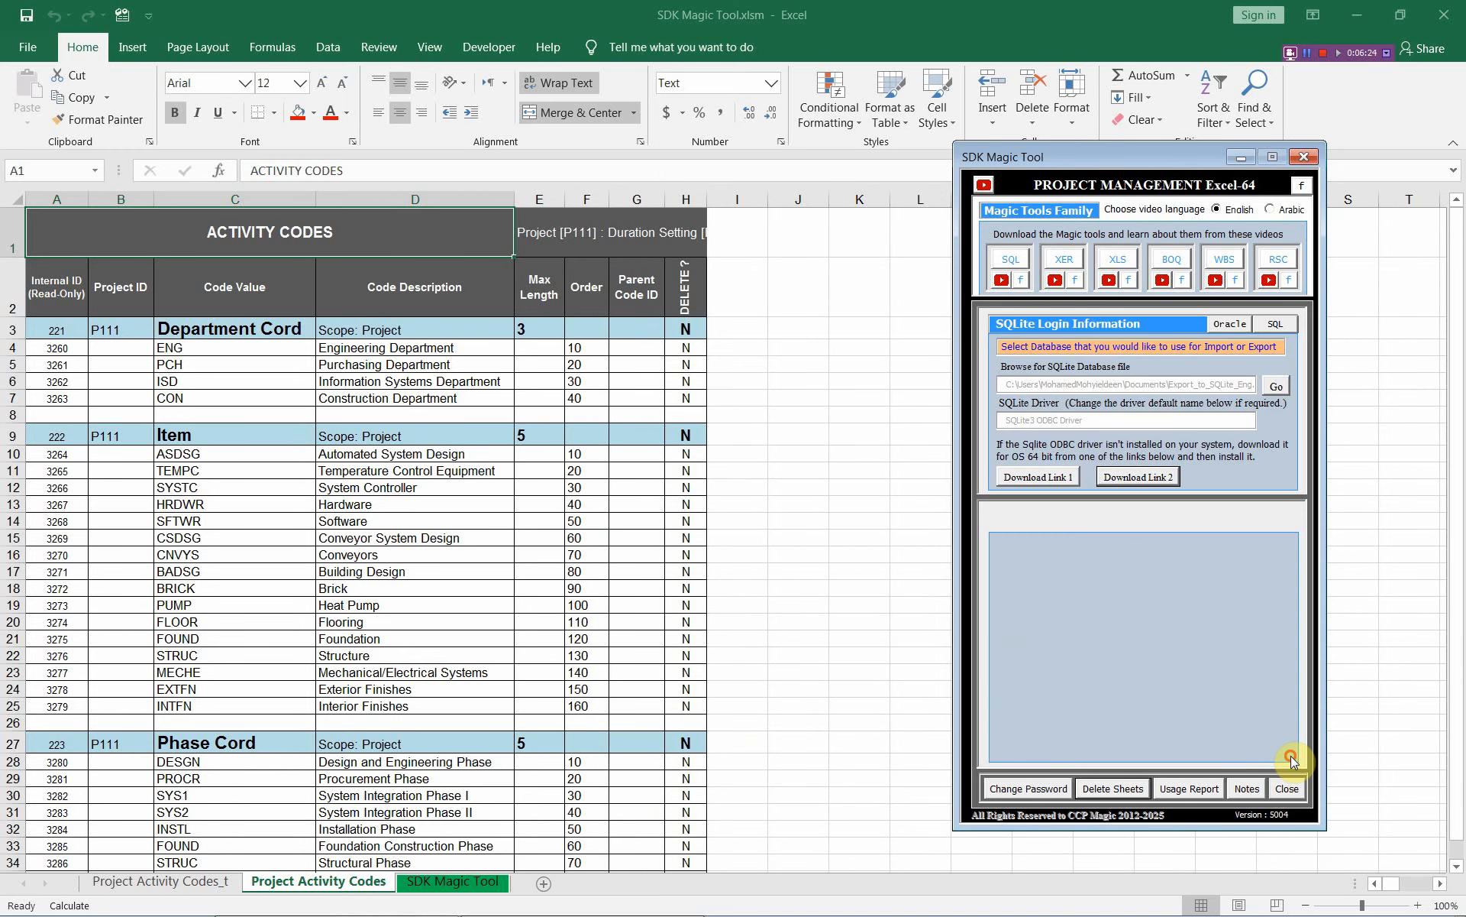
scroll(117, 419, down, 3)
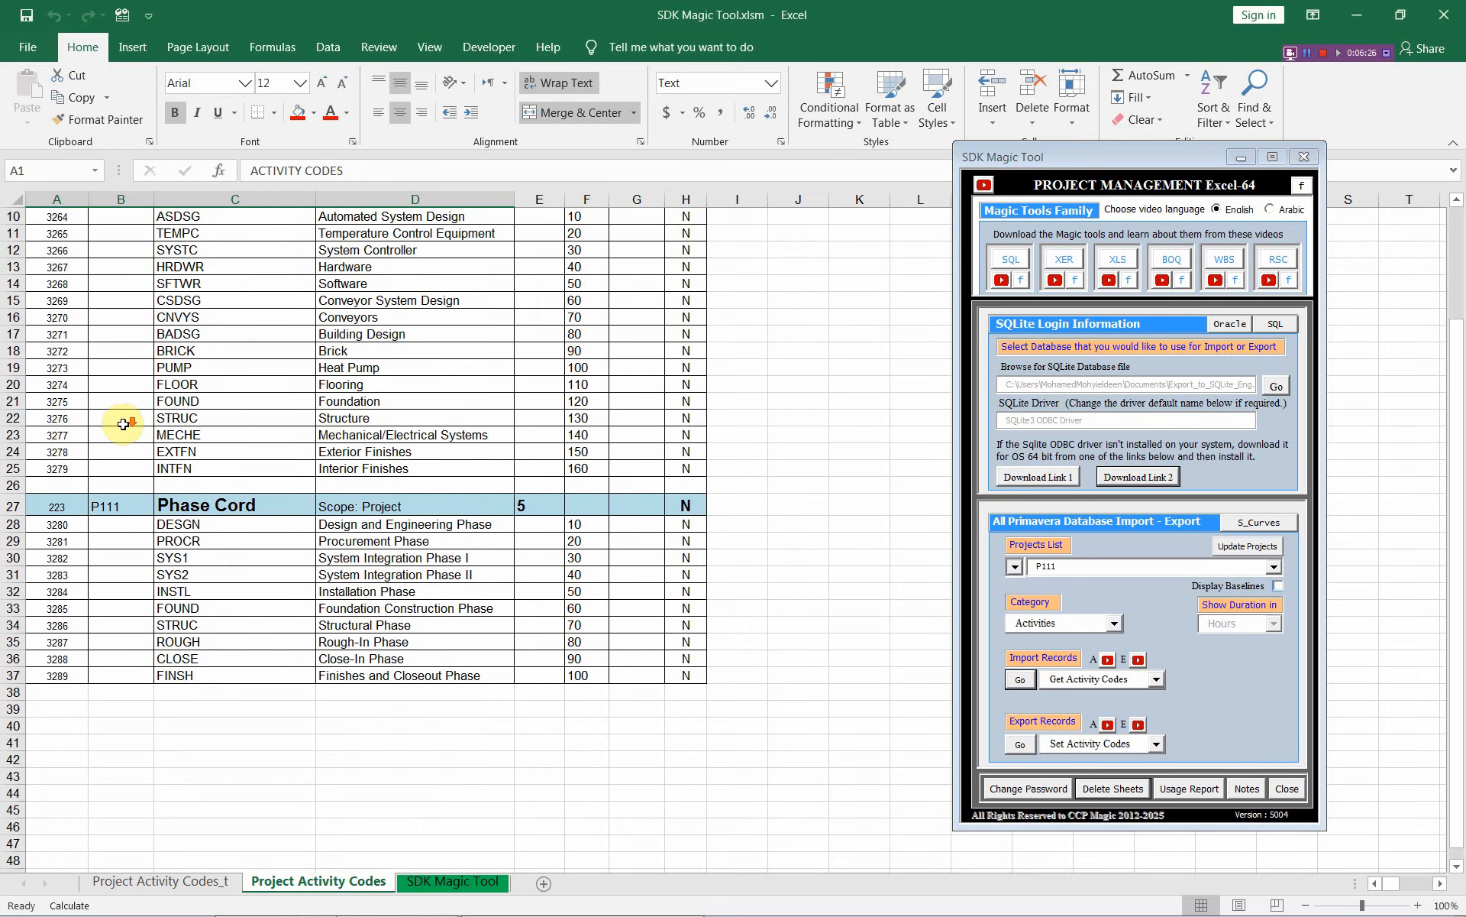
scroll(124, 425, up, 2)
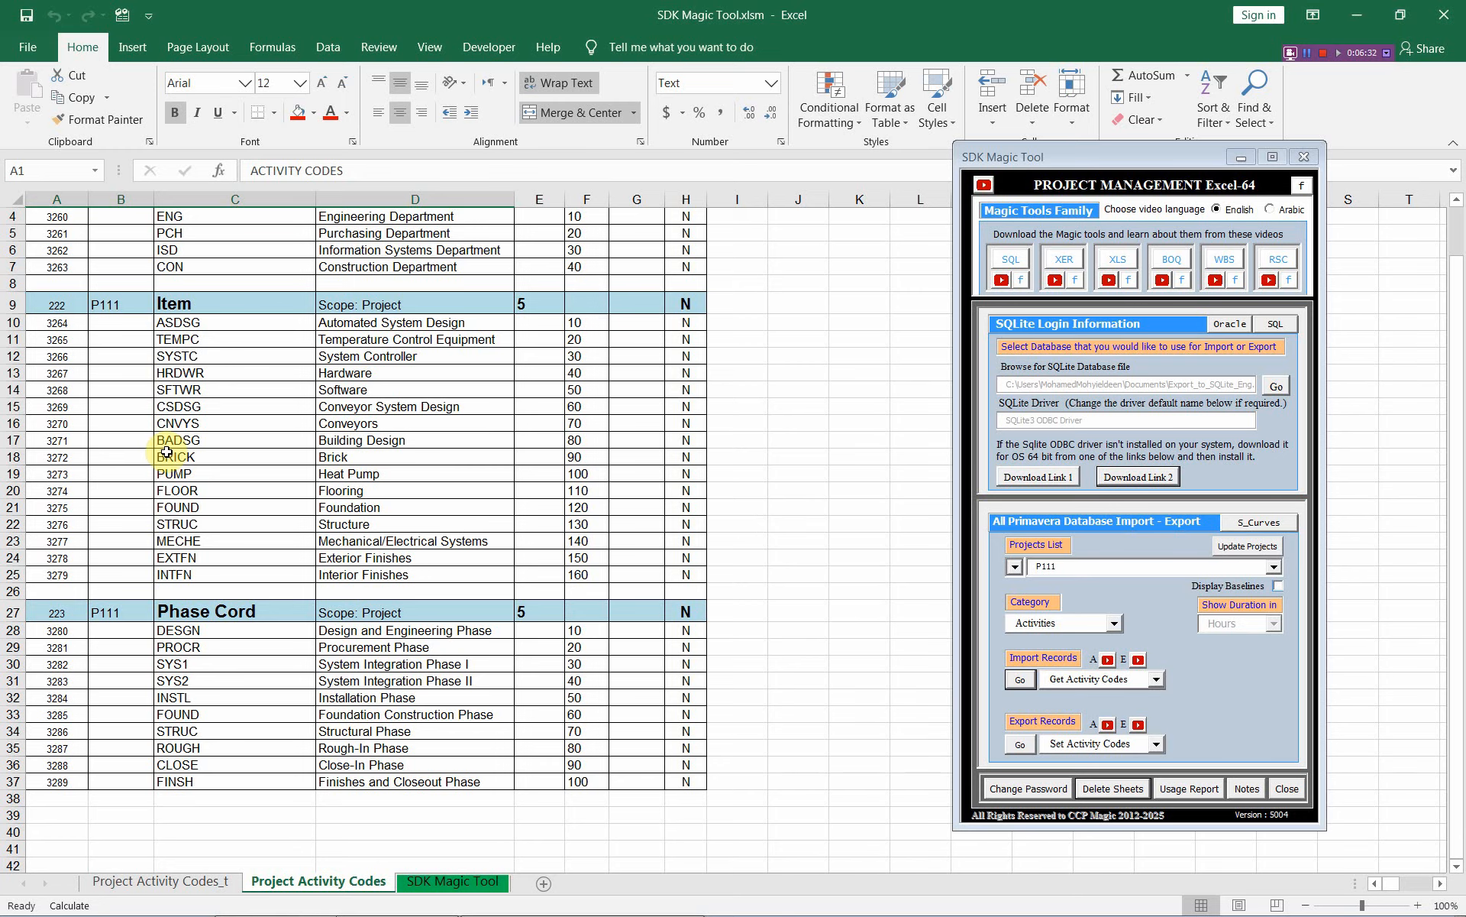
scroll(170, 451, up, 1)
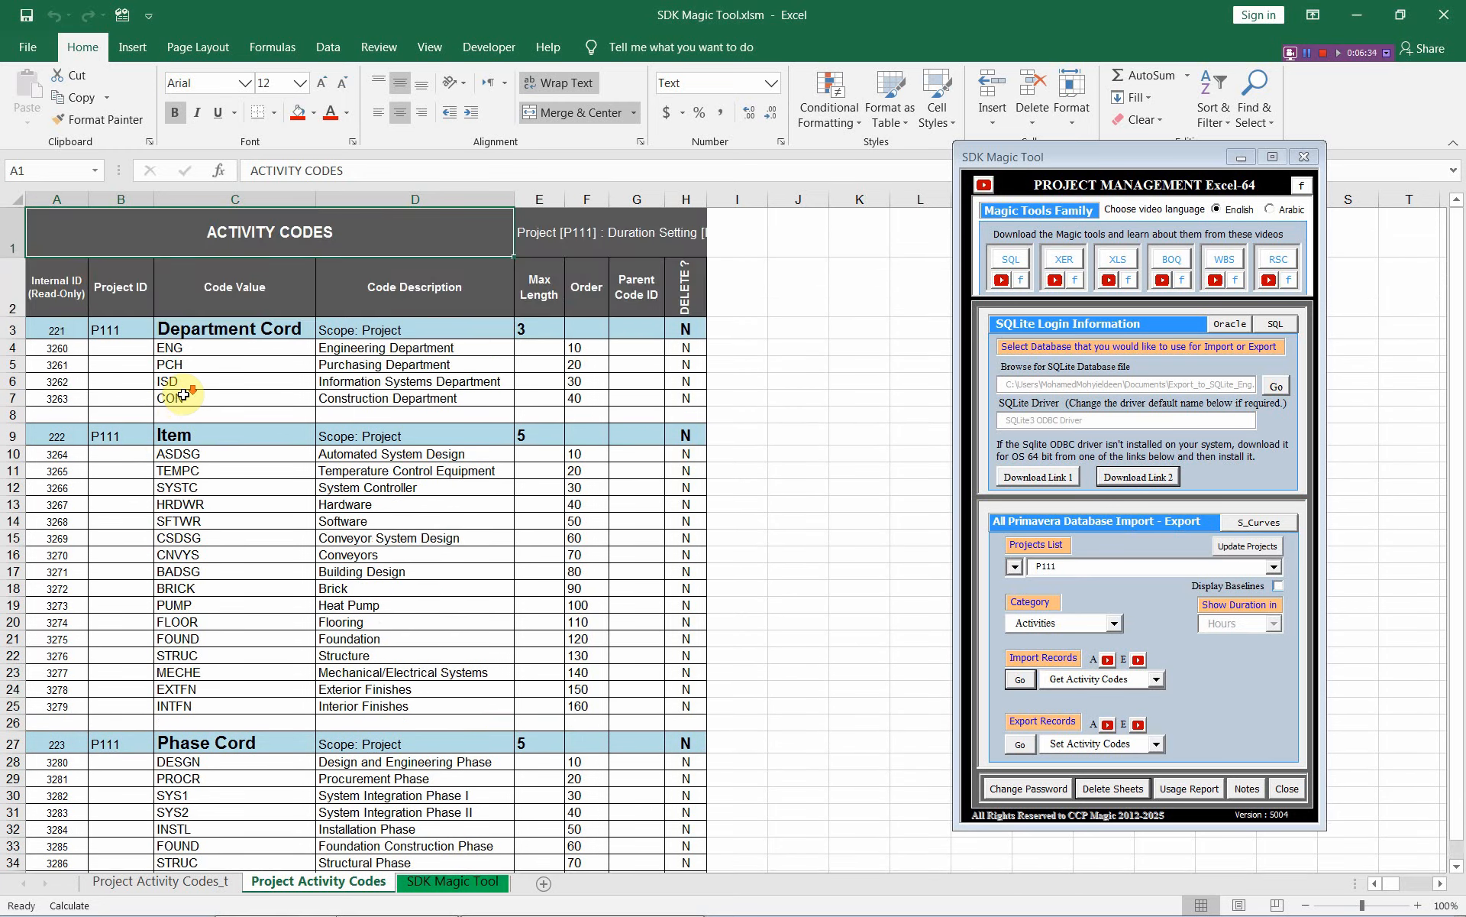
scroll(187, 382, down, 2)
scroll(203, 377, up, 2)
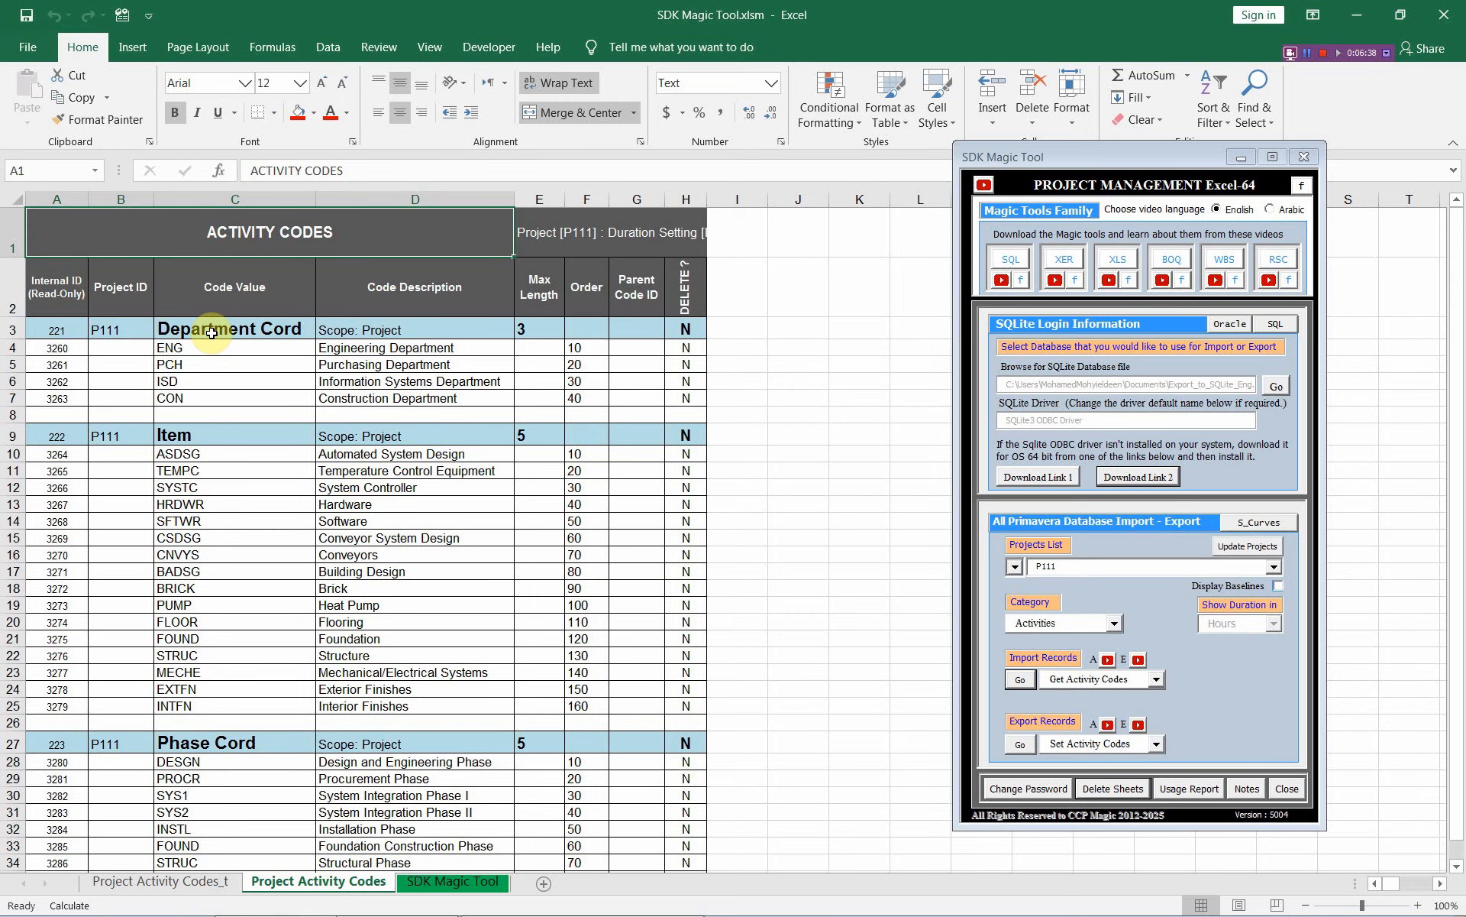
Switch to Primavera P6, refresh its data and open the enterprise Activity Codes dialog
key(alt+Tab)
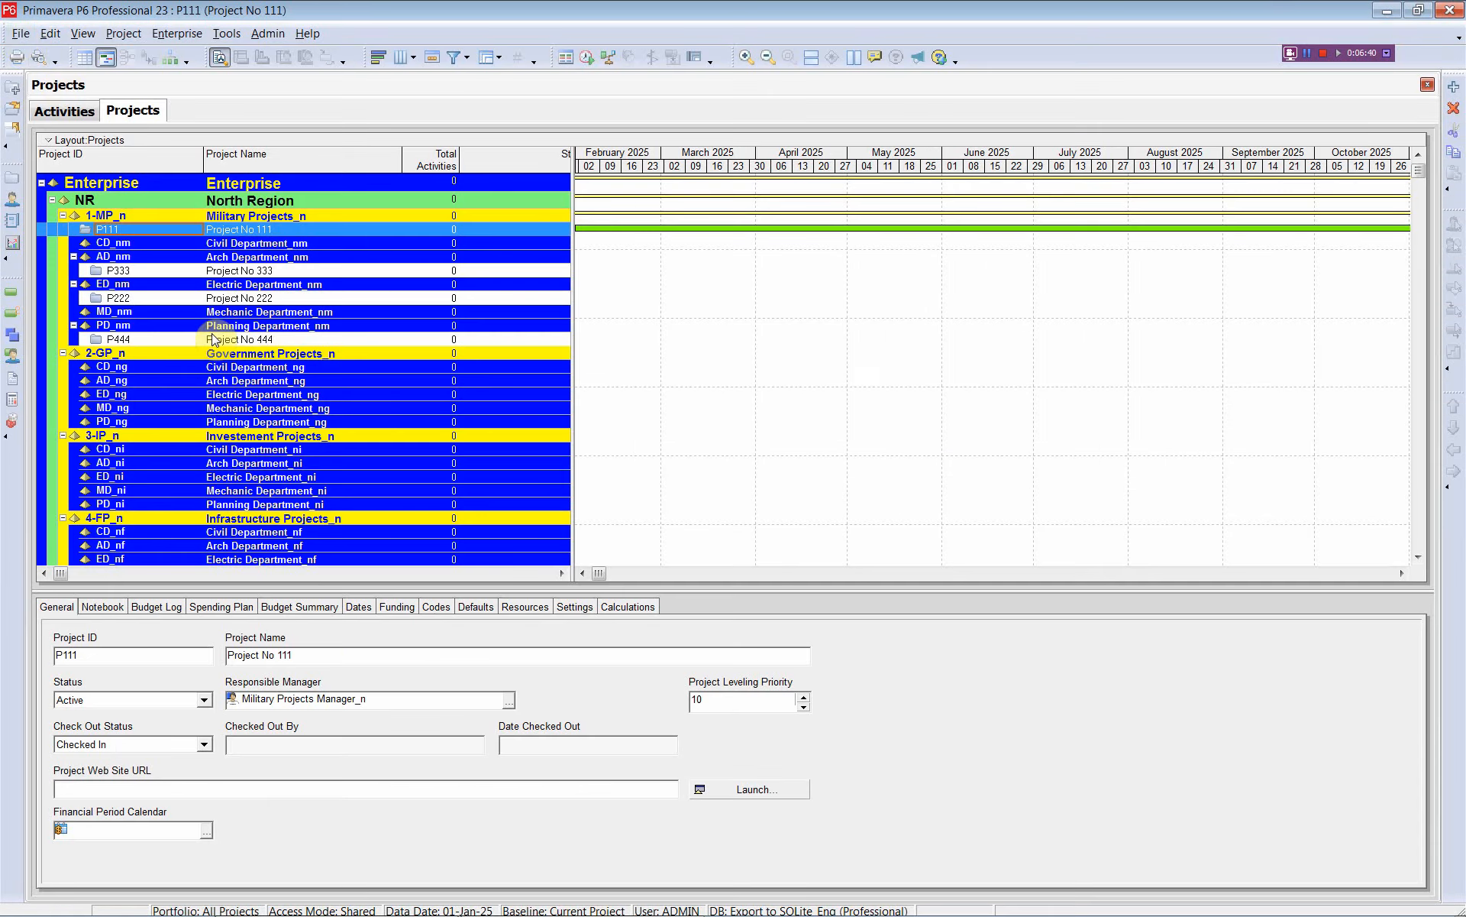
click(18, 34)
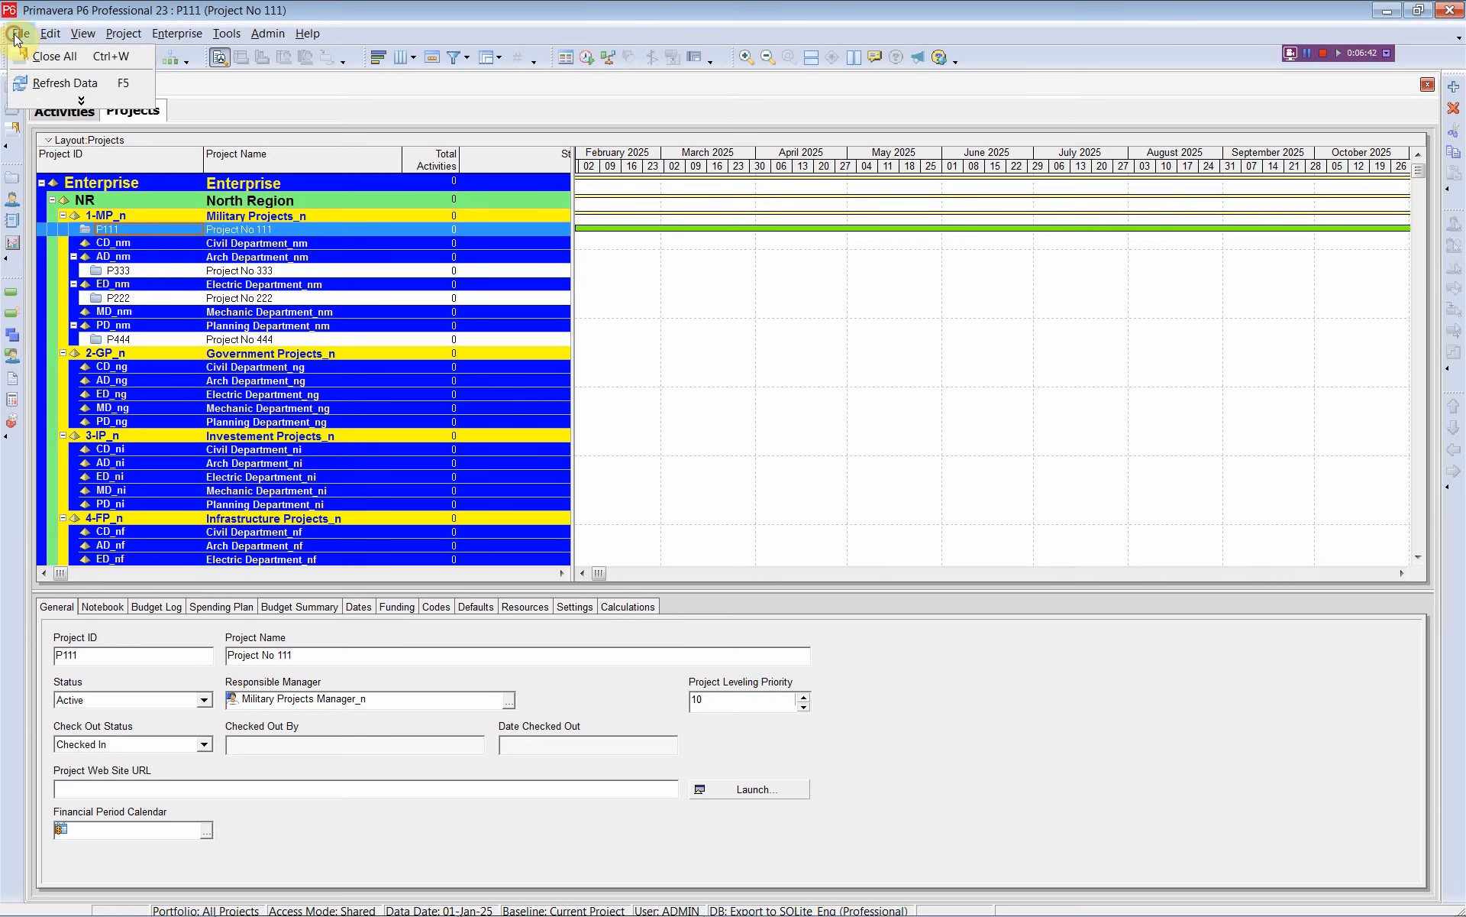
click(61, 83)
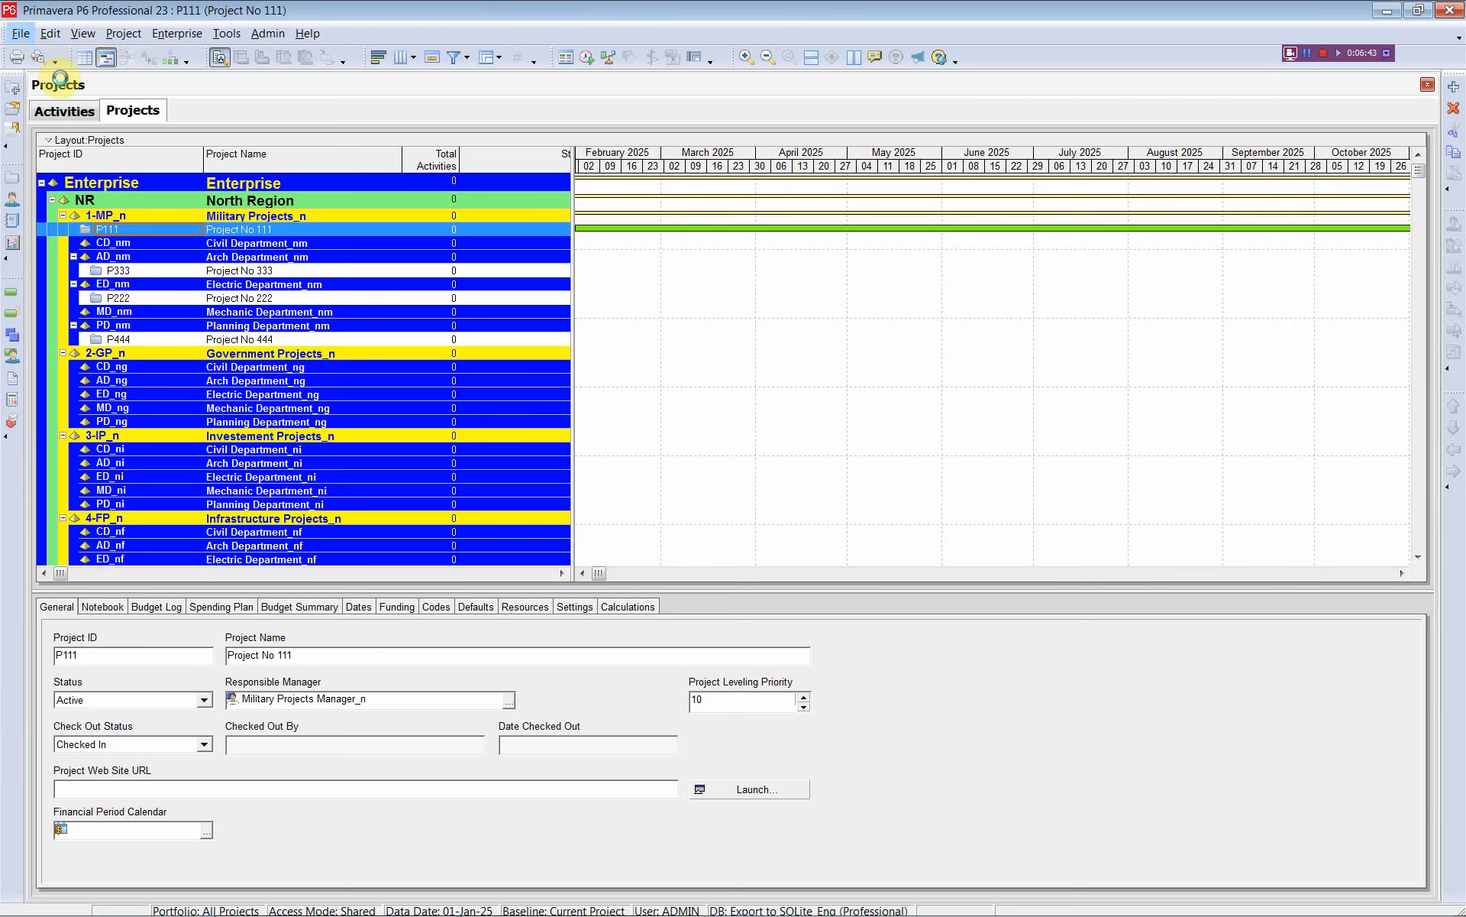
click(176, 32)
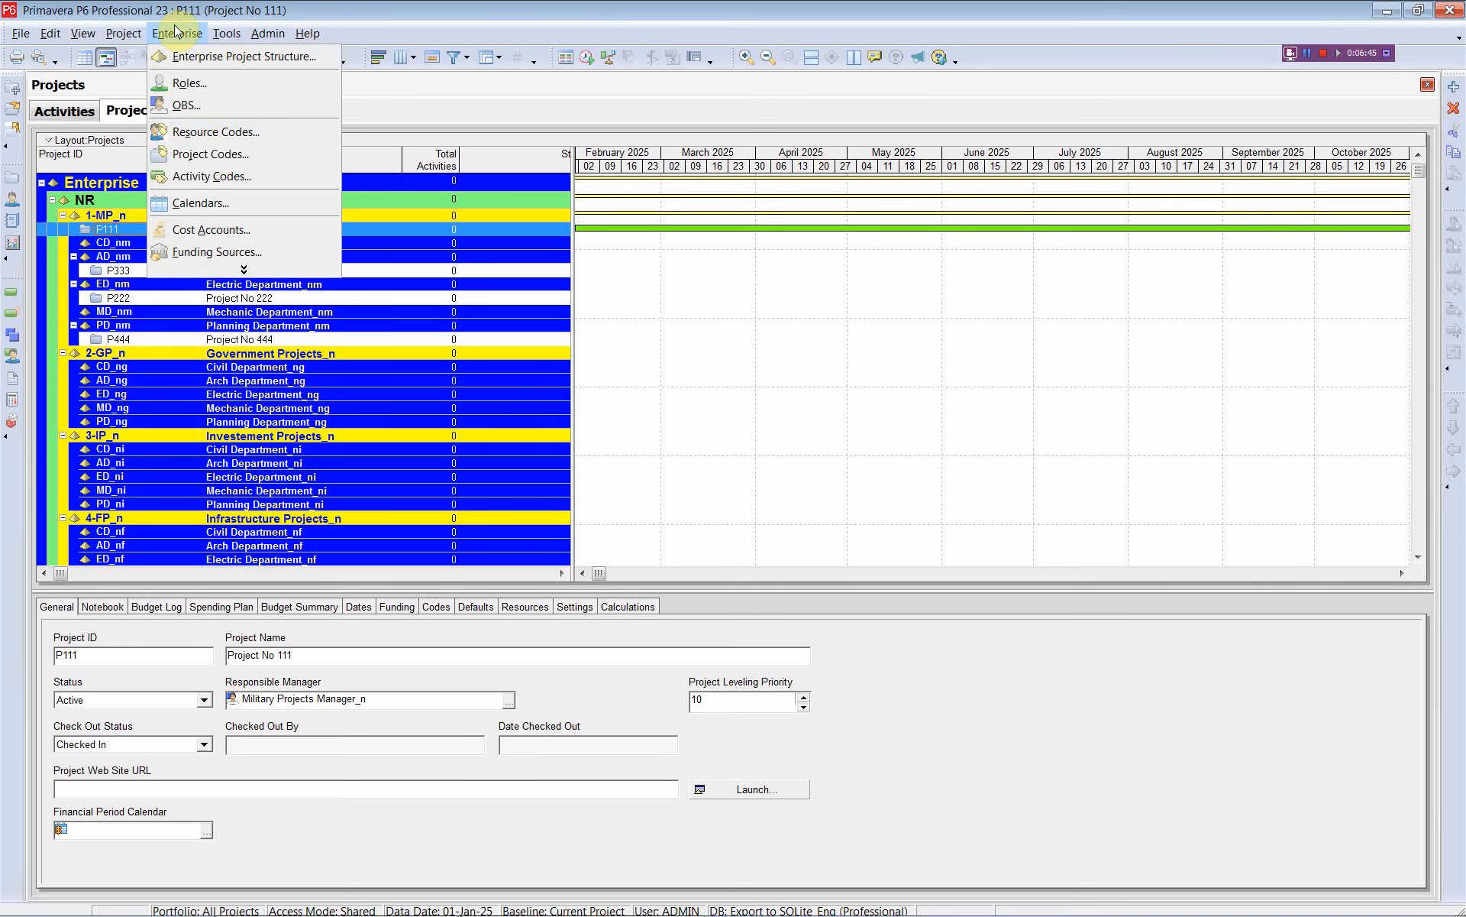
click(231, 176)
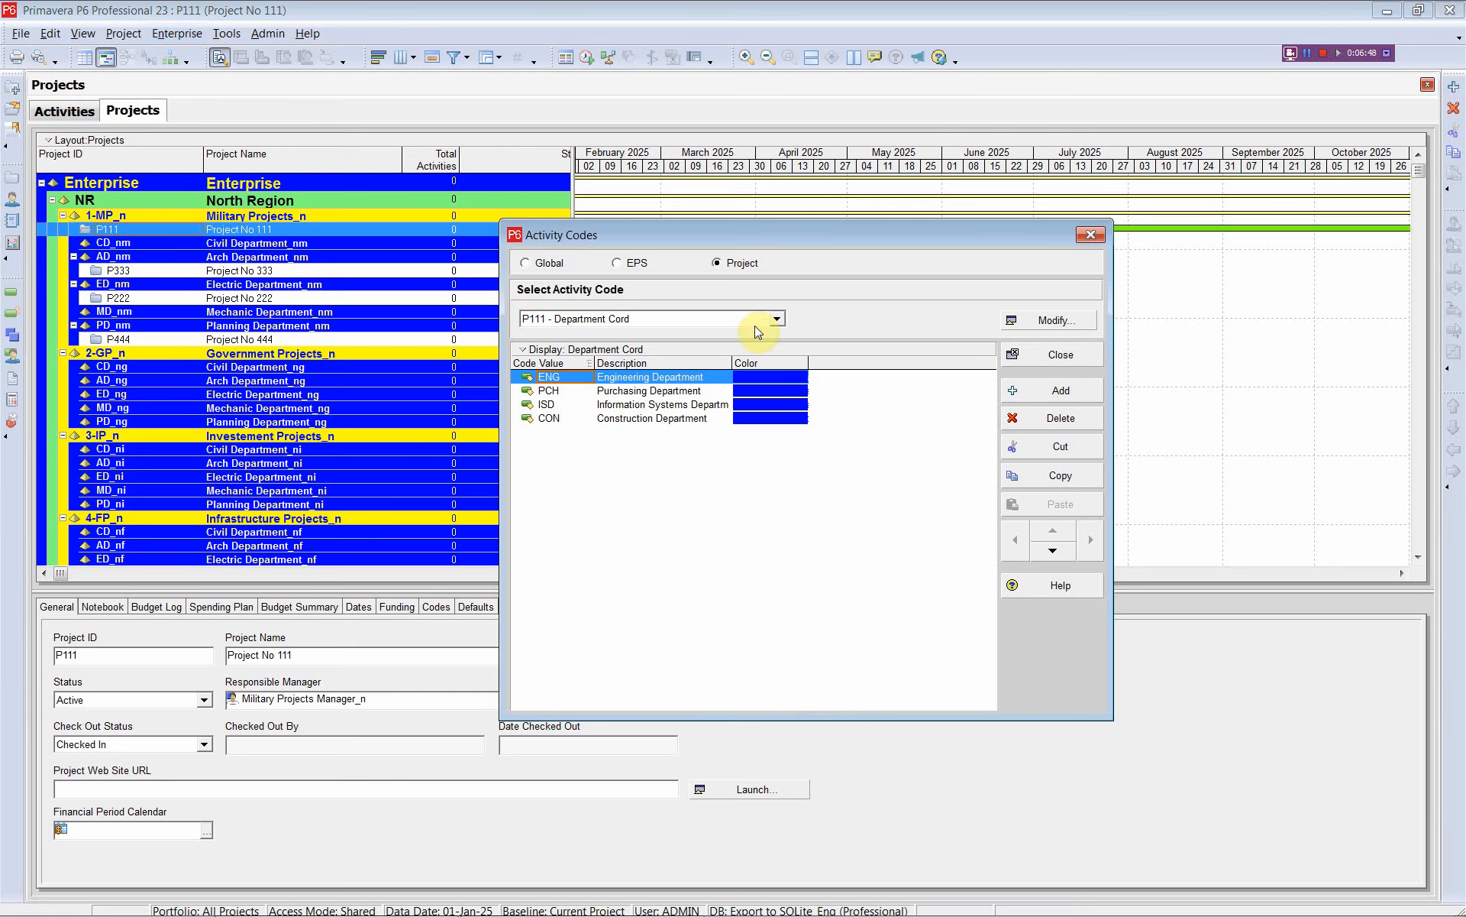
Check the list of project-level activity codes available for P111, close the list and switch back to Excel
click(774, 320)
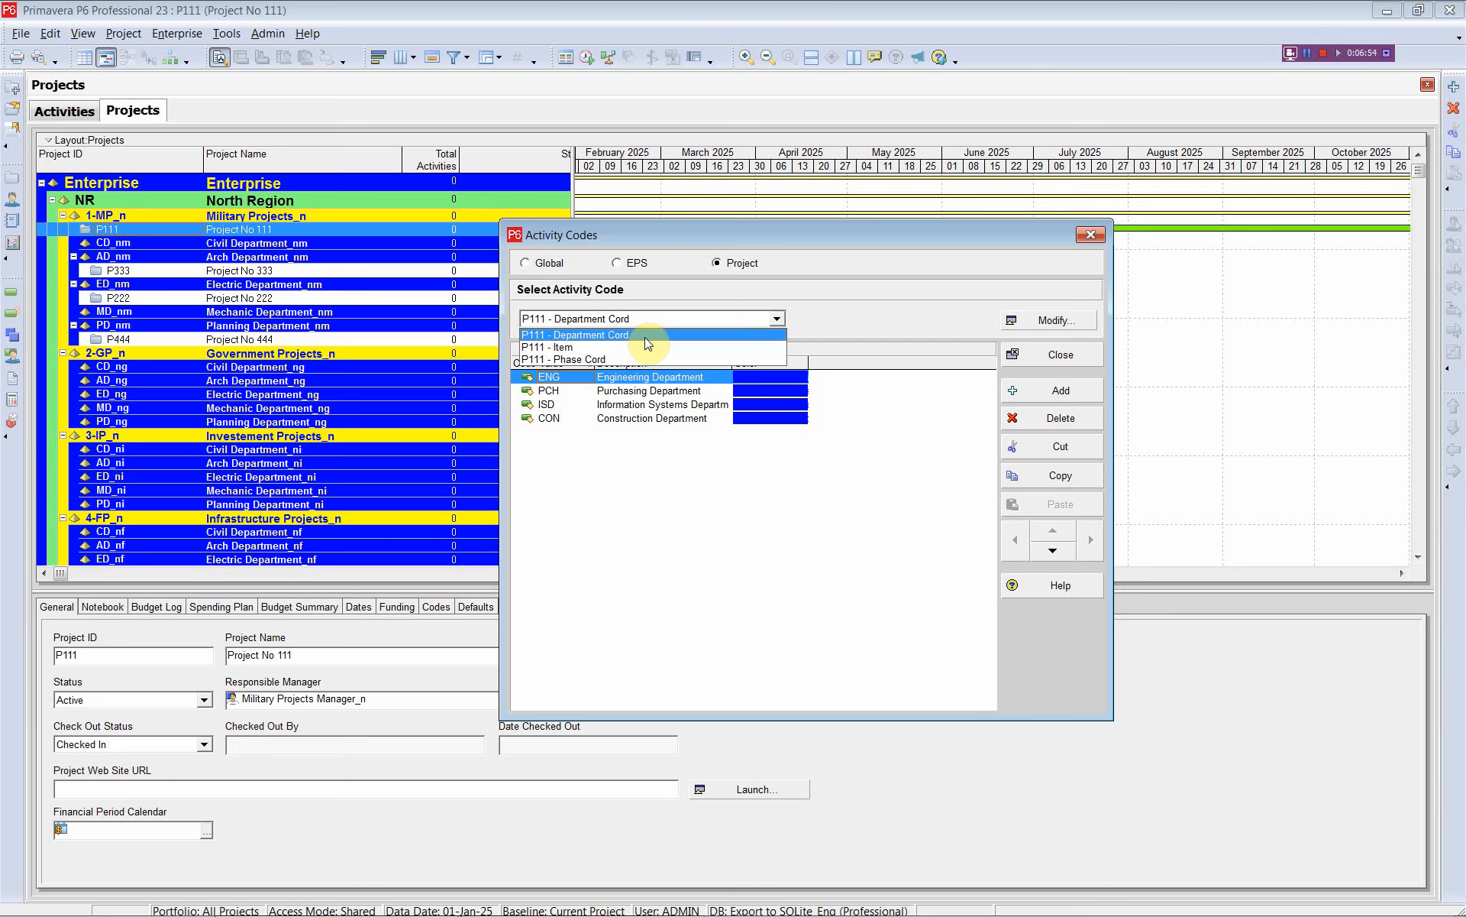
click(1092, 232)
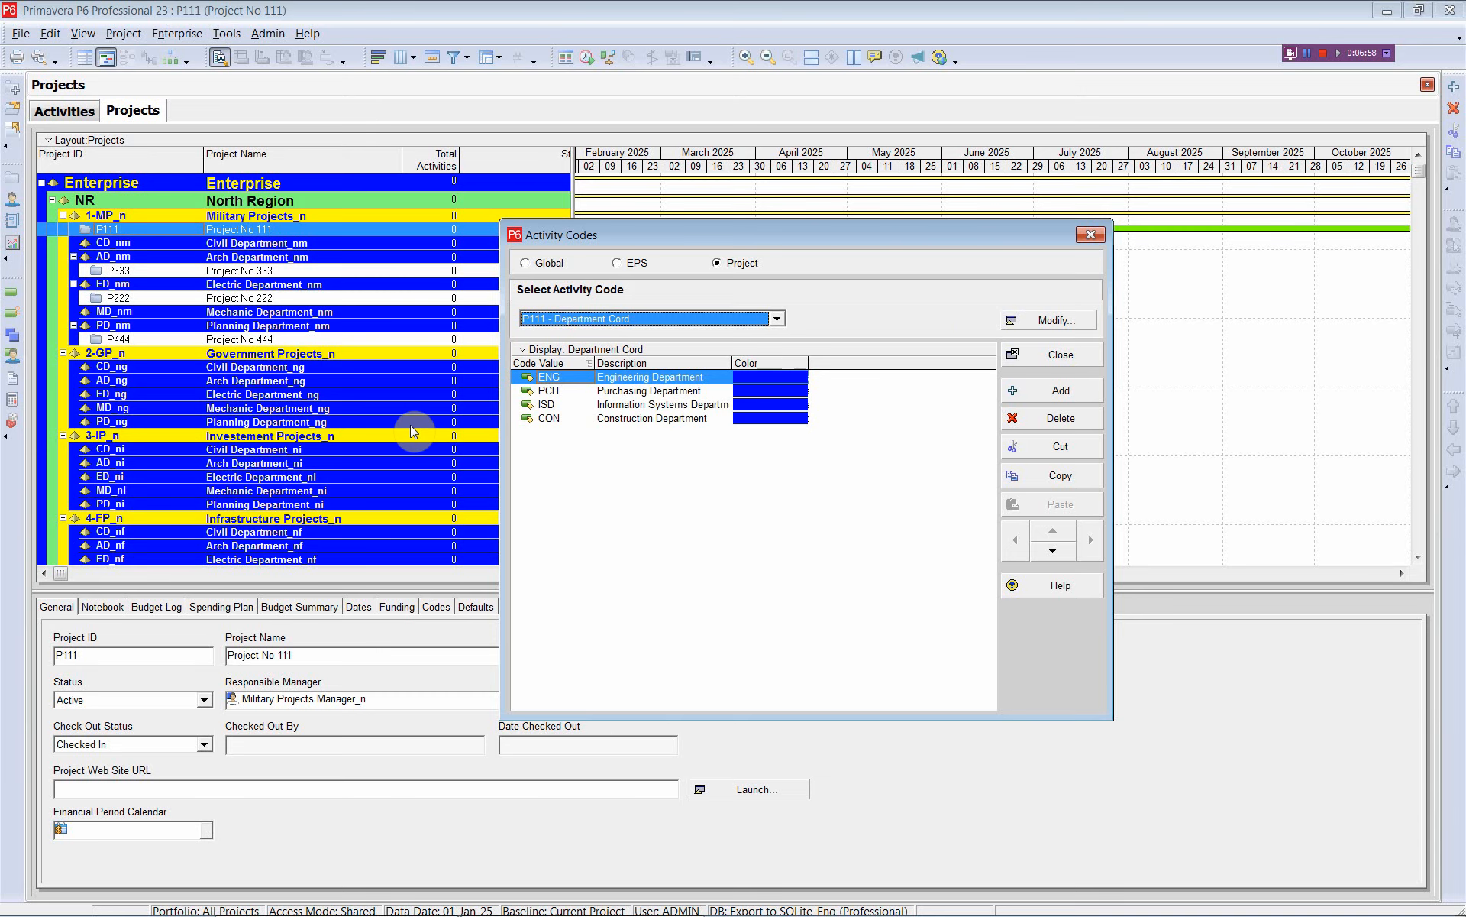
key(alt+Tab)
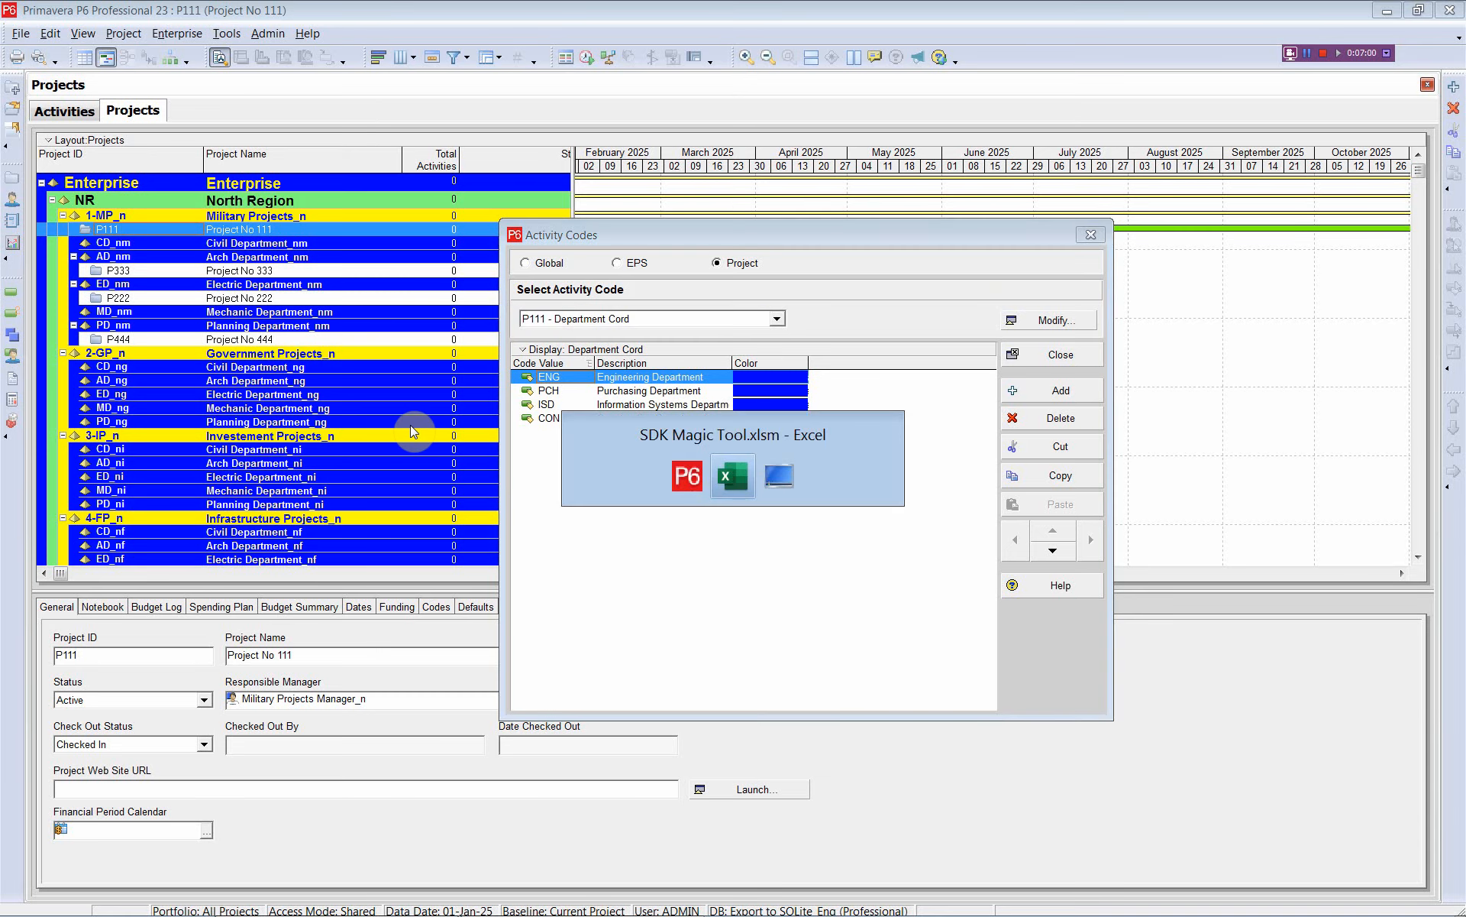